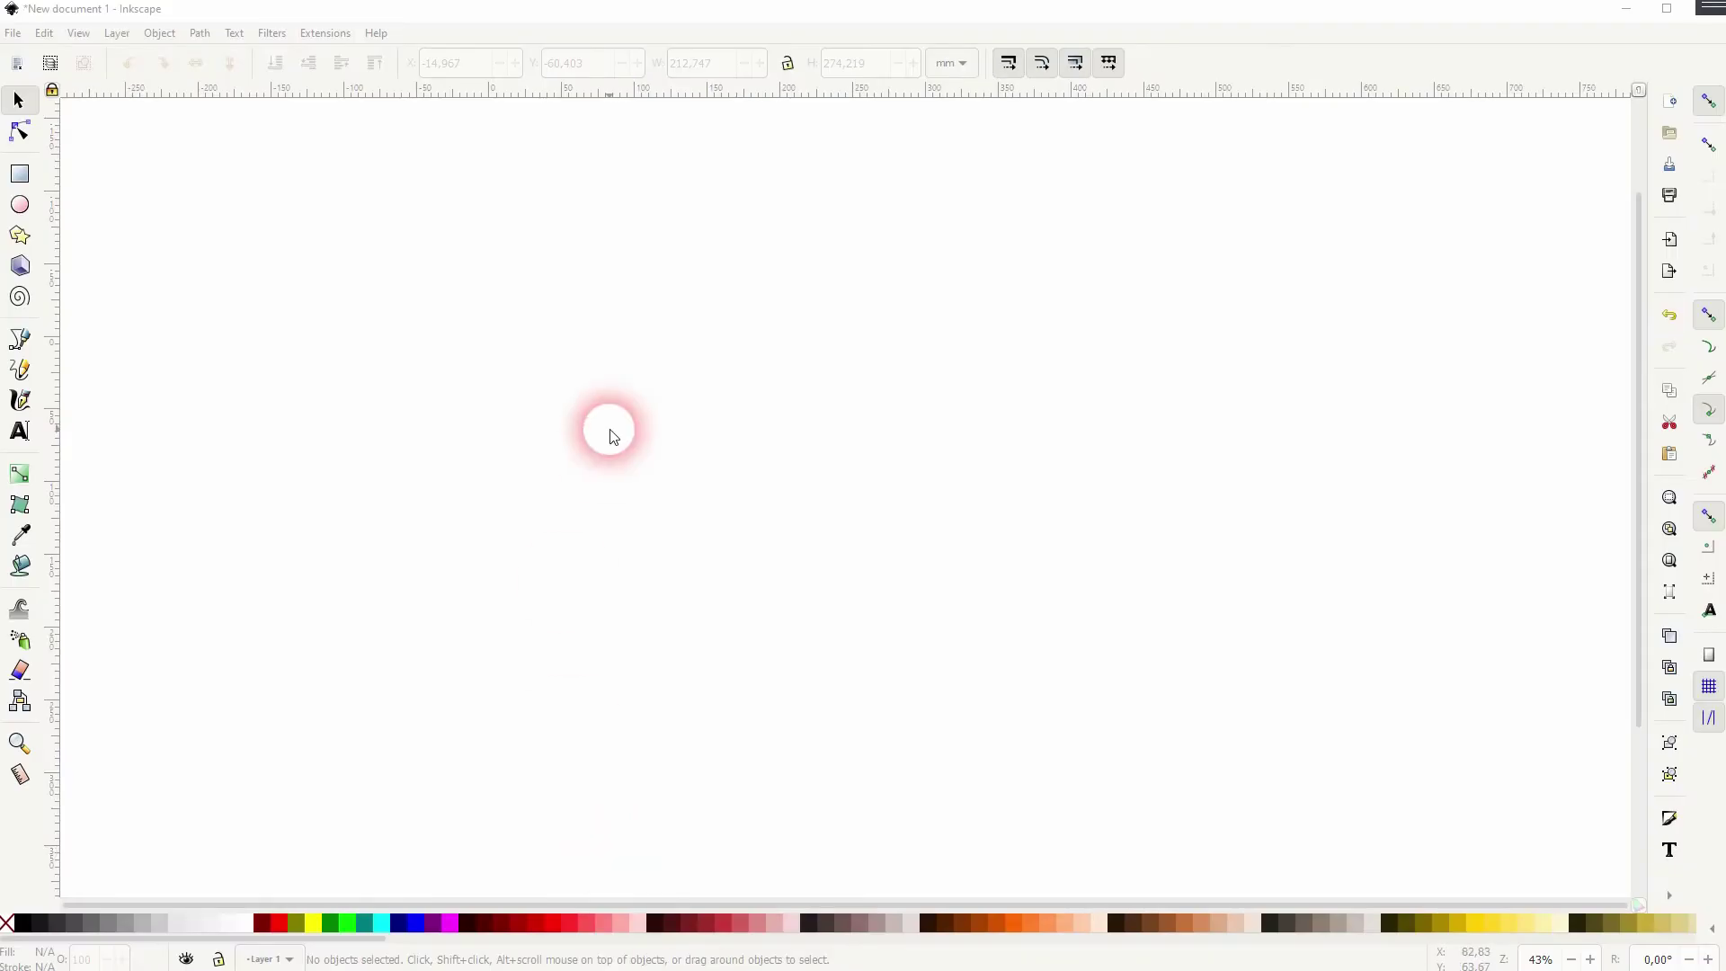
Draw a tall rectangle for the phone body and fill it teal
{"action": "left_click", "coordinate": [20, 173]}
{"action": "left_click_drag", "start_coordinate": [509, 275], "coordinate": [738, 670]}
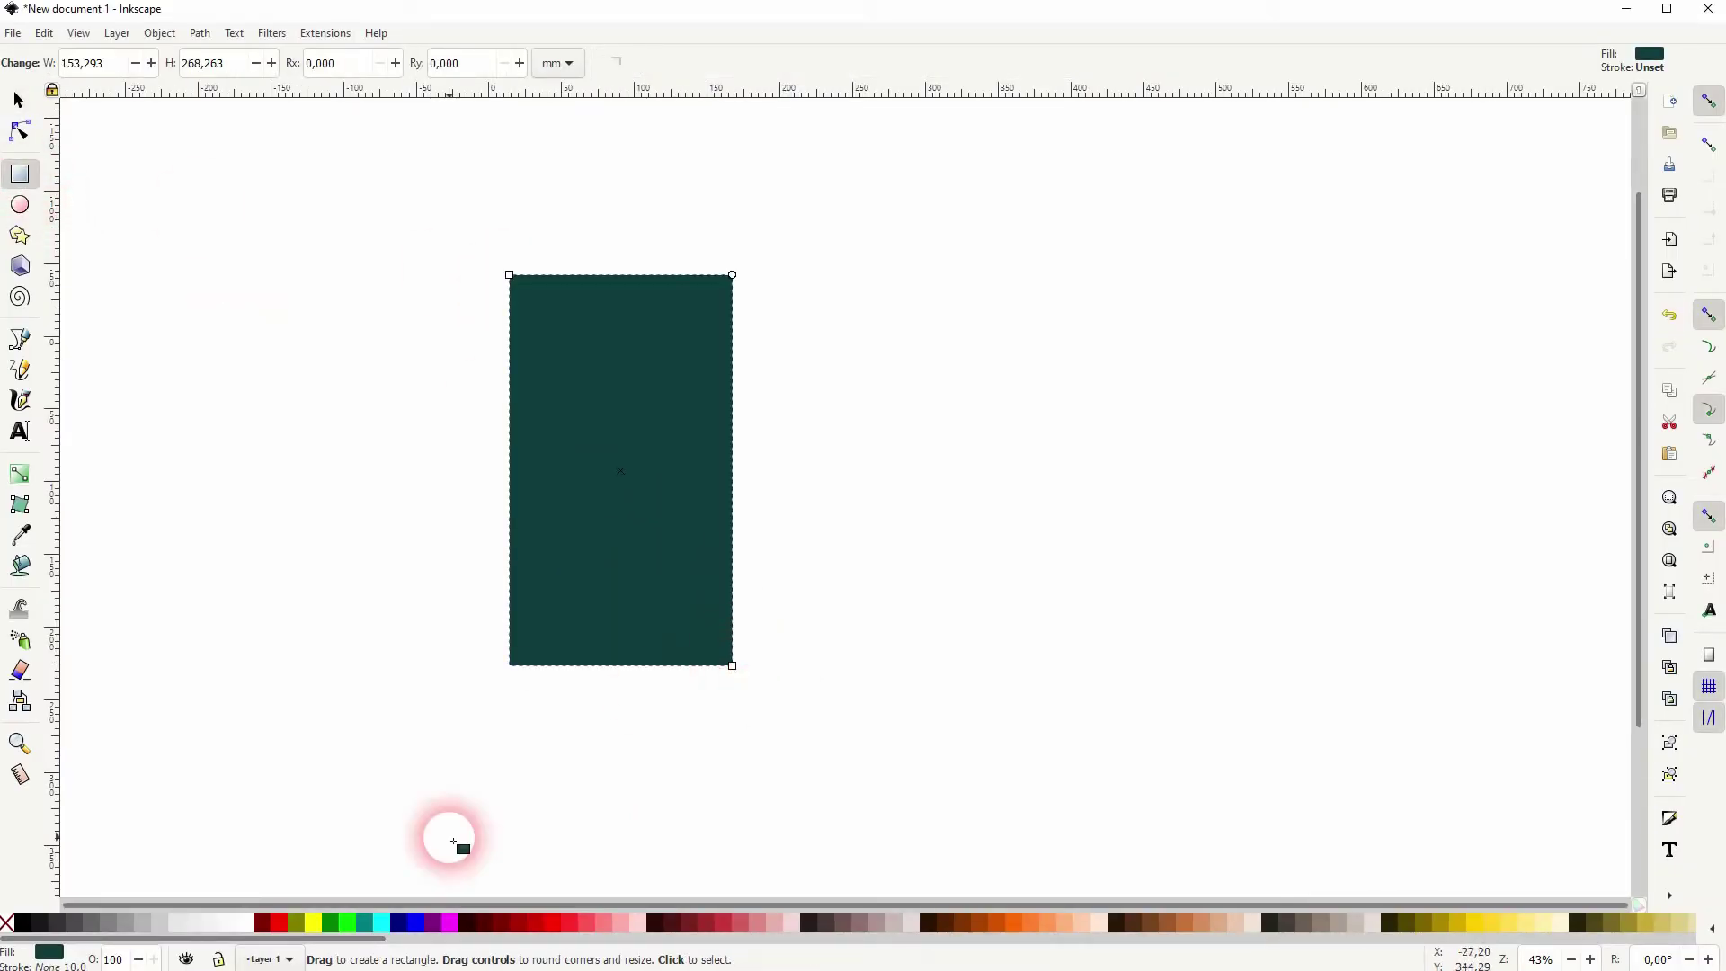
{"action": "left_click_drag", "start_coordinate": [332, 924], "coordinate": [574, 665]}
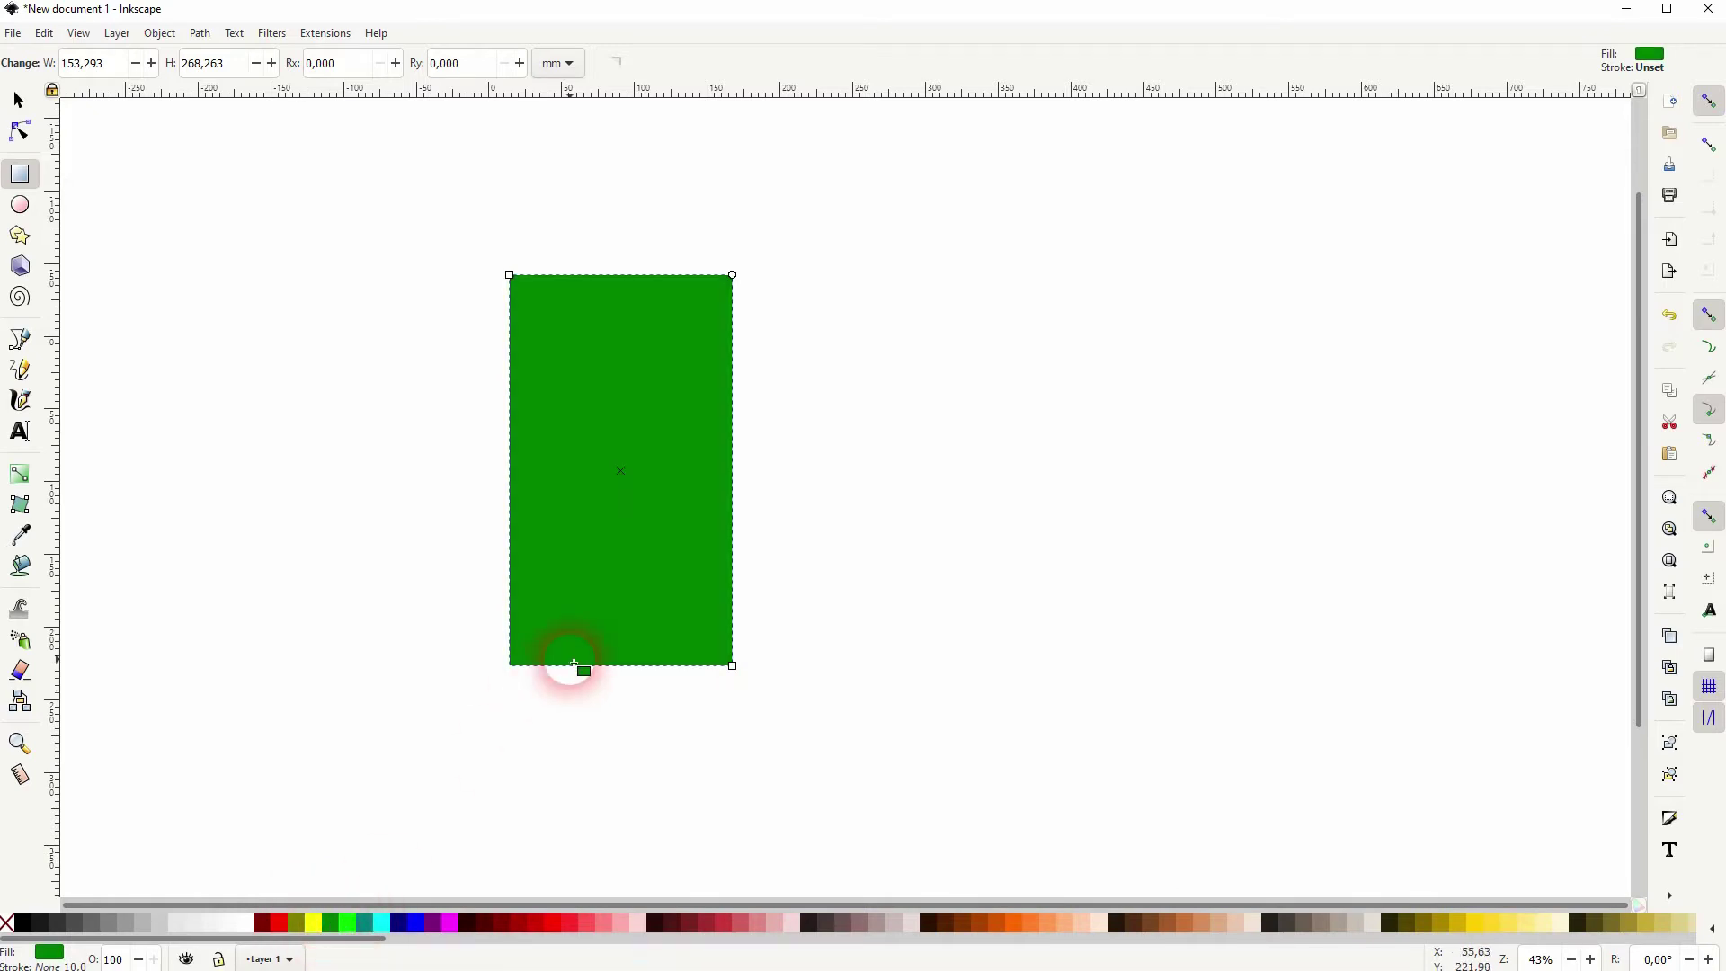
{"action": "left_click", "coordinate": [365, 923]}
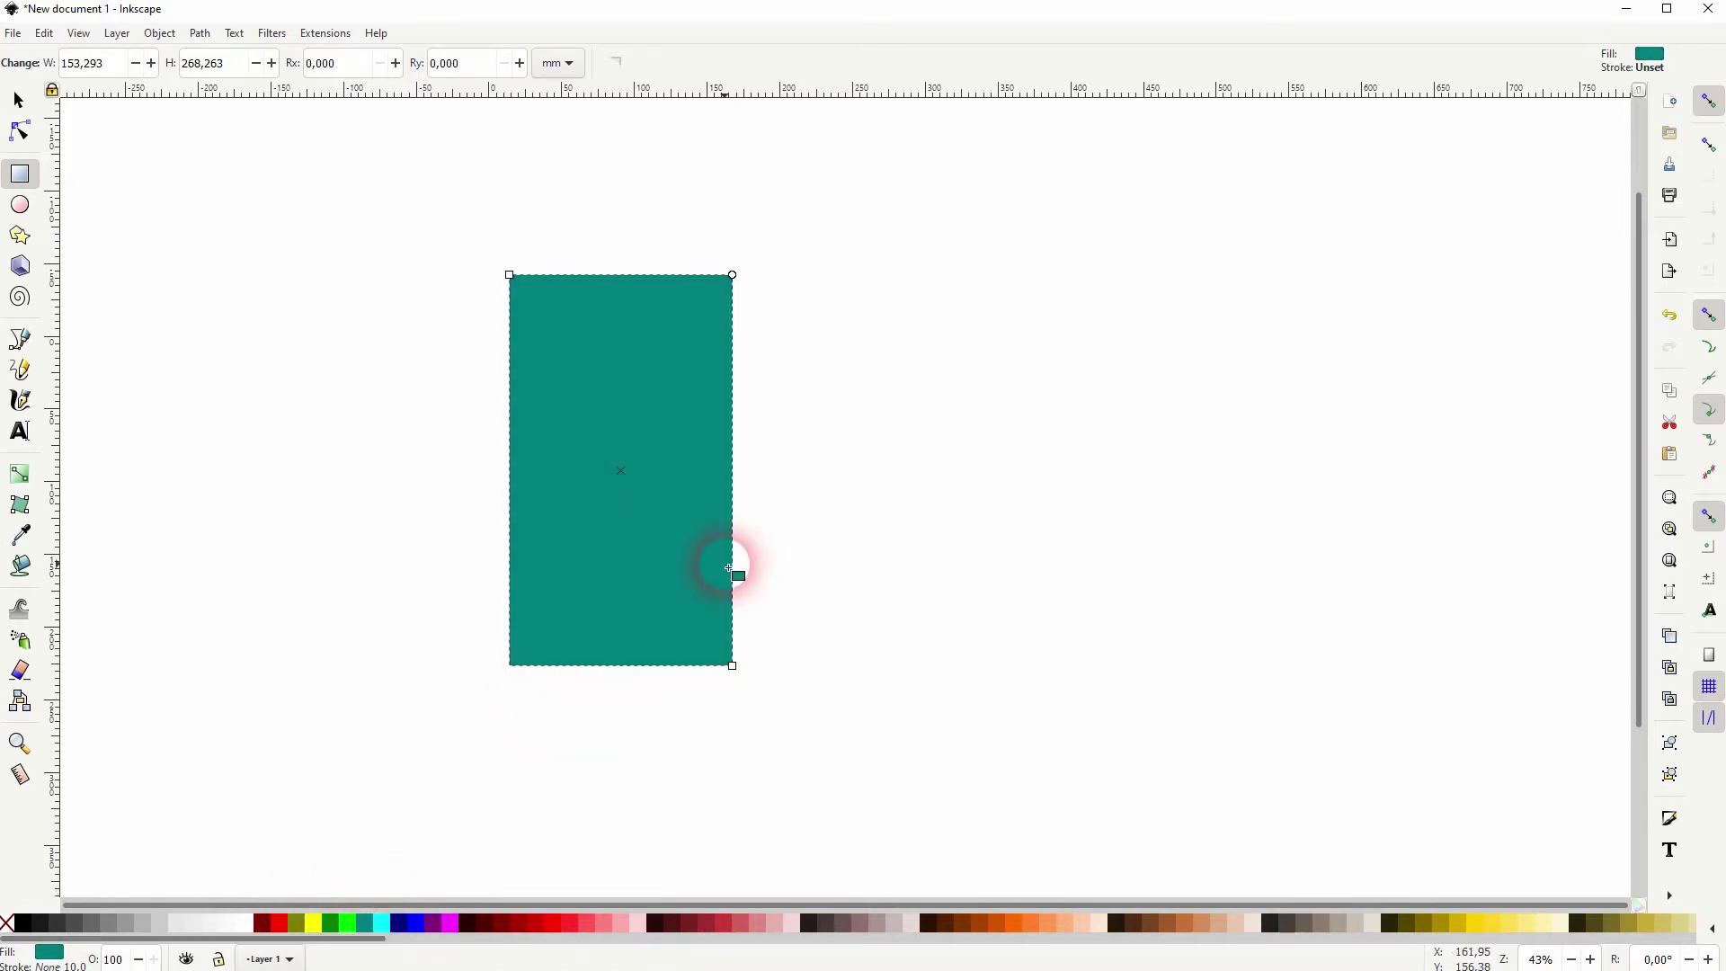
Move the teal rectangle right and down and round its corners to a 22.870 mm radius
{"action": "left_click", "coordinate": [30, 90]}
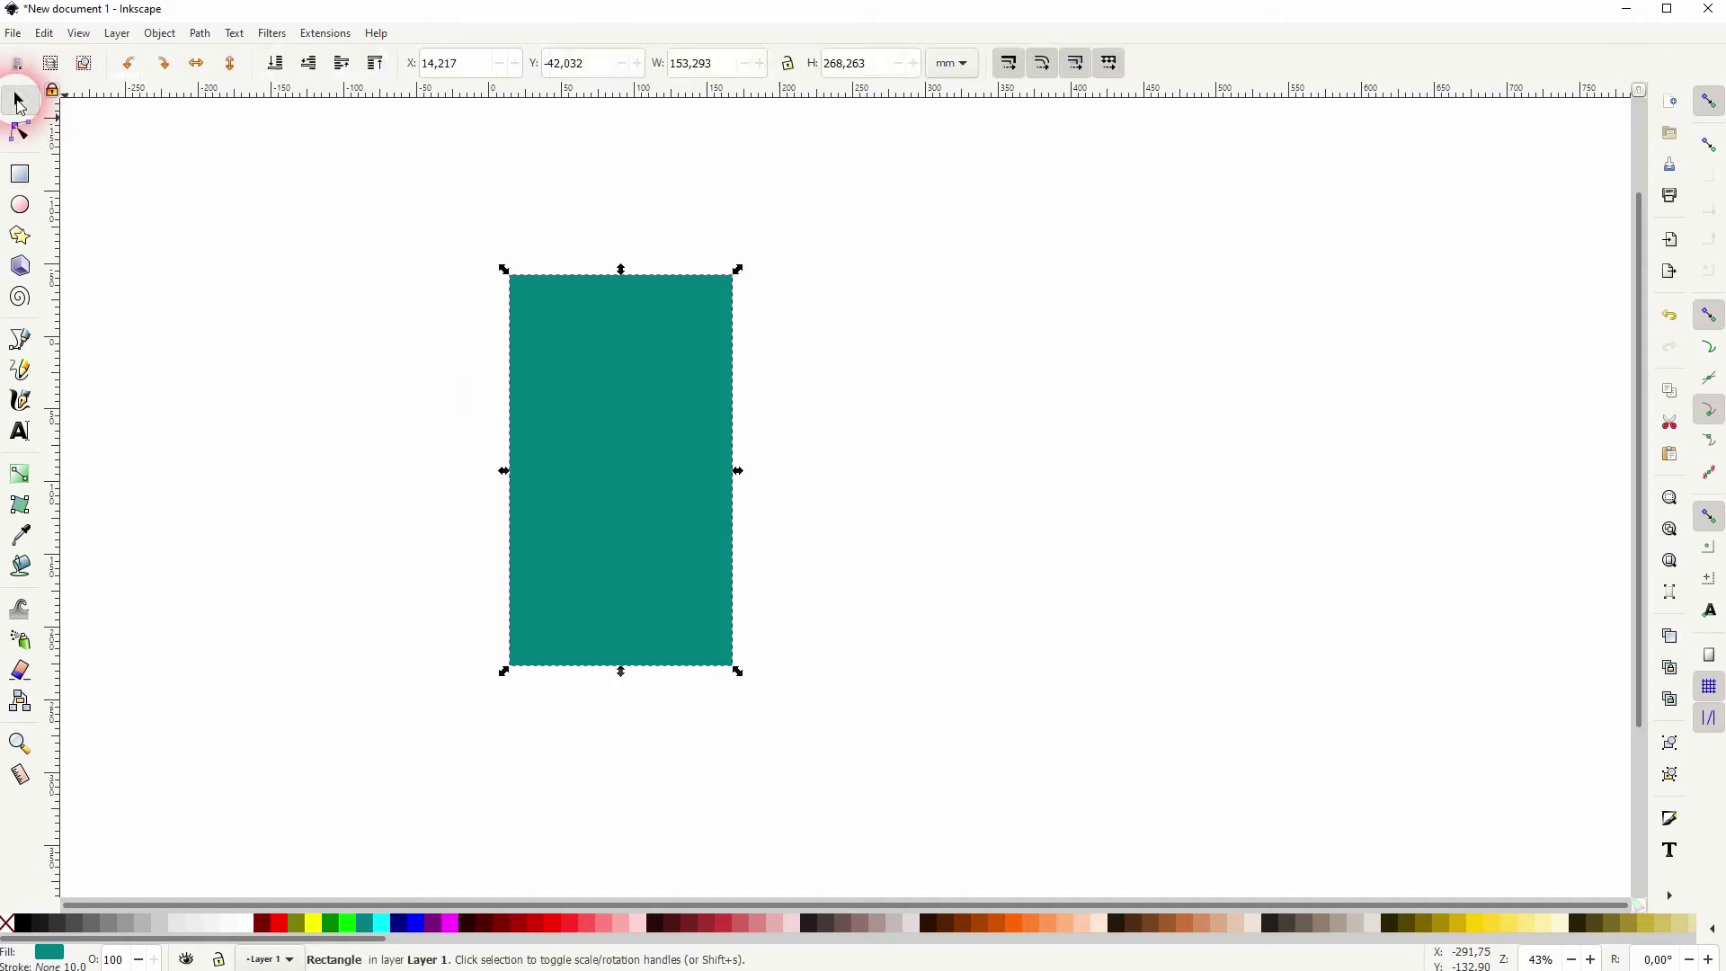
{"action": "left_click_drag", "start_coordinate": [627, 367], "coordinate": [684, 411]}
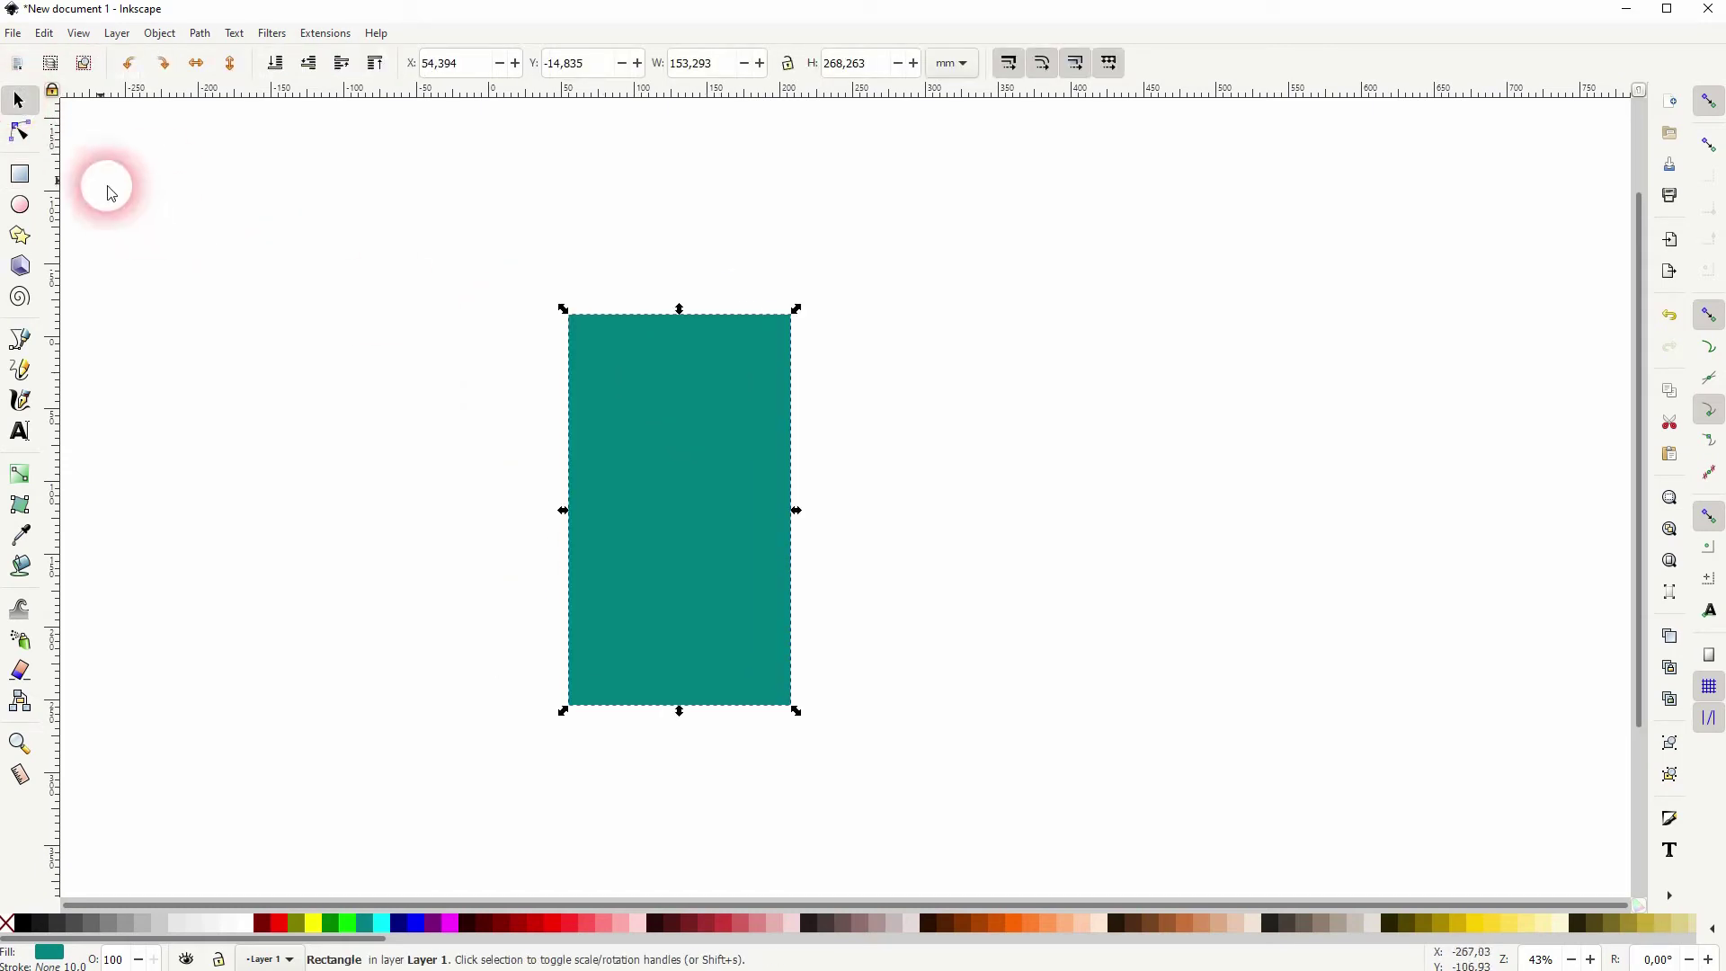
{"action": "left_click", "coordinate": [20, 174]}
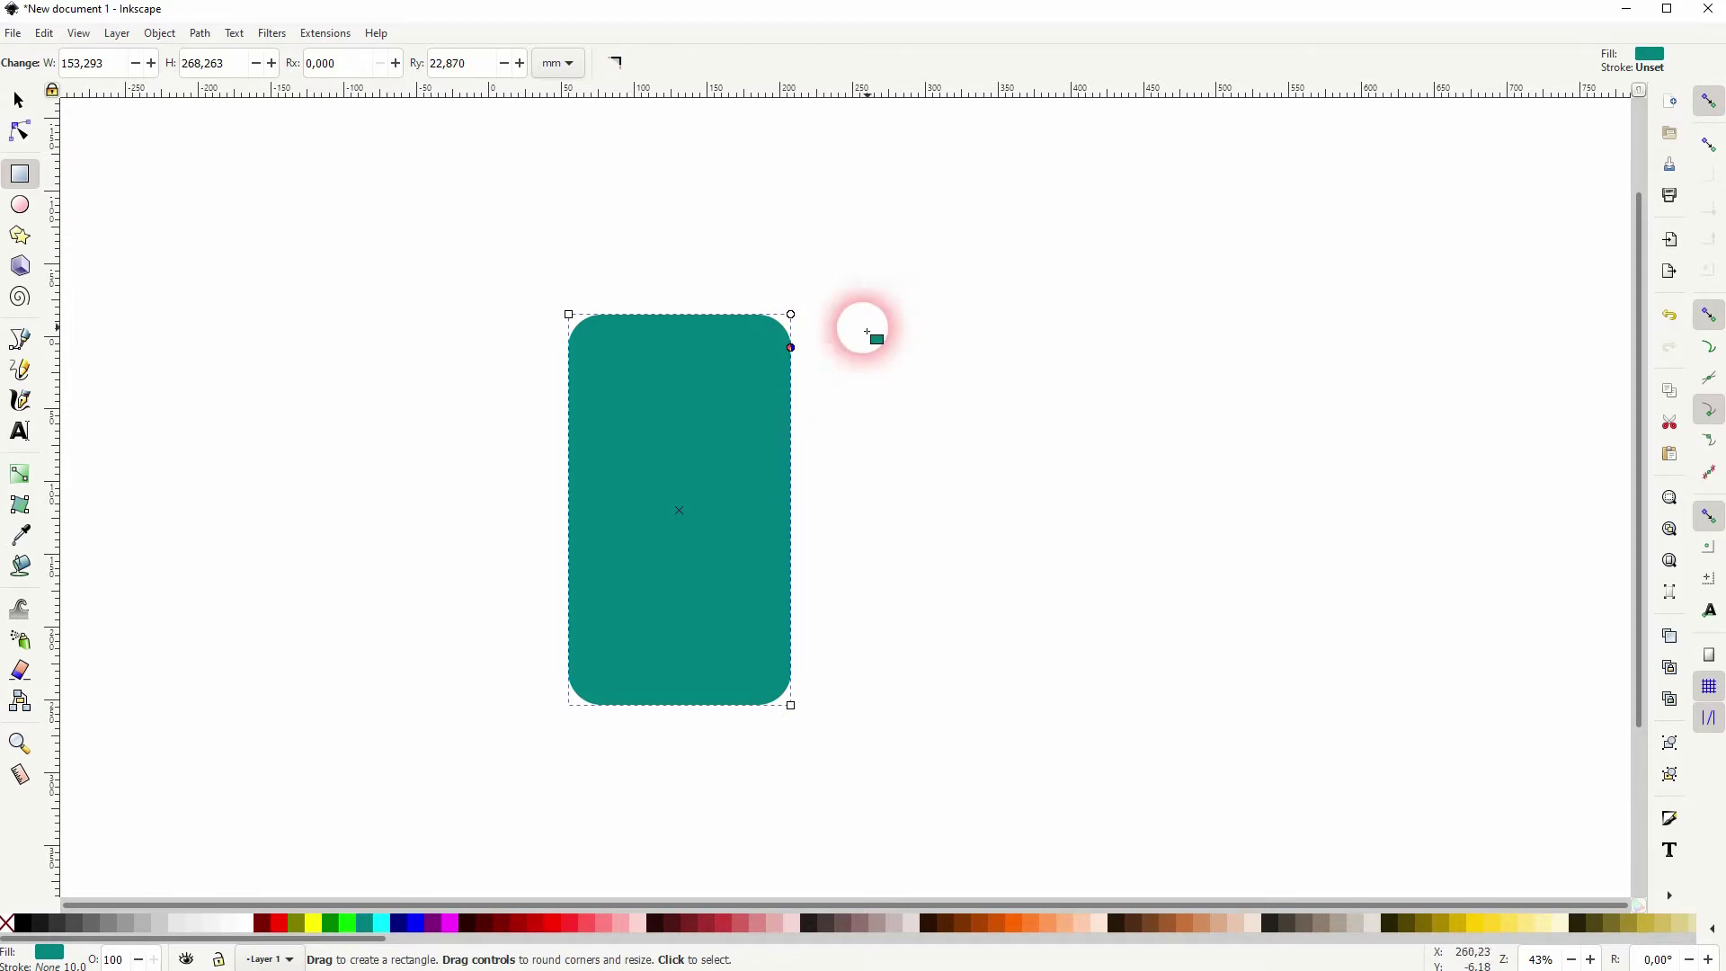
{"action": "left_click", "coordinate": [18, 100]}
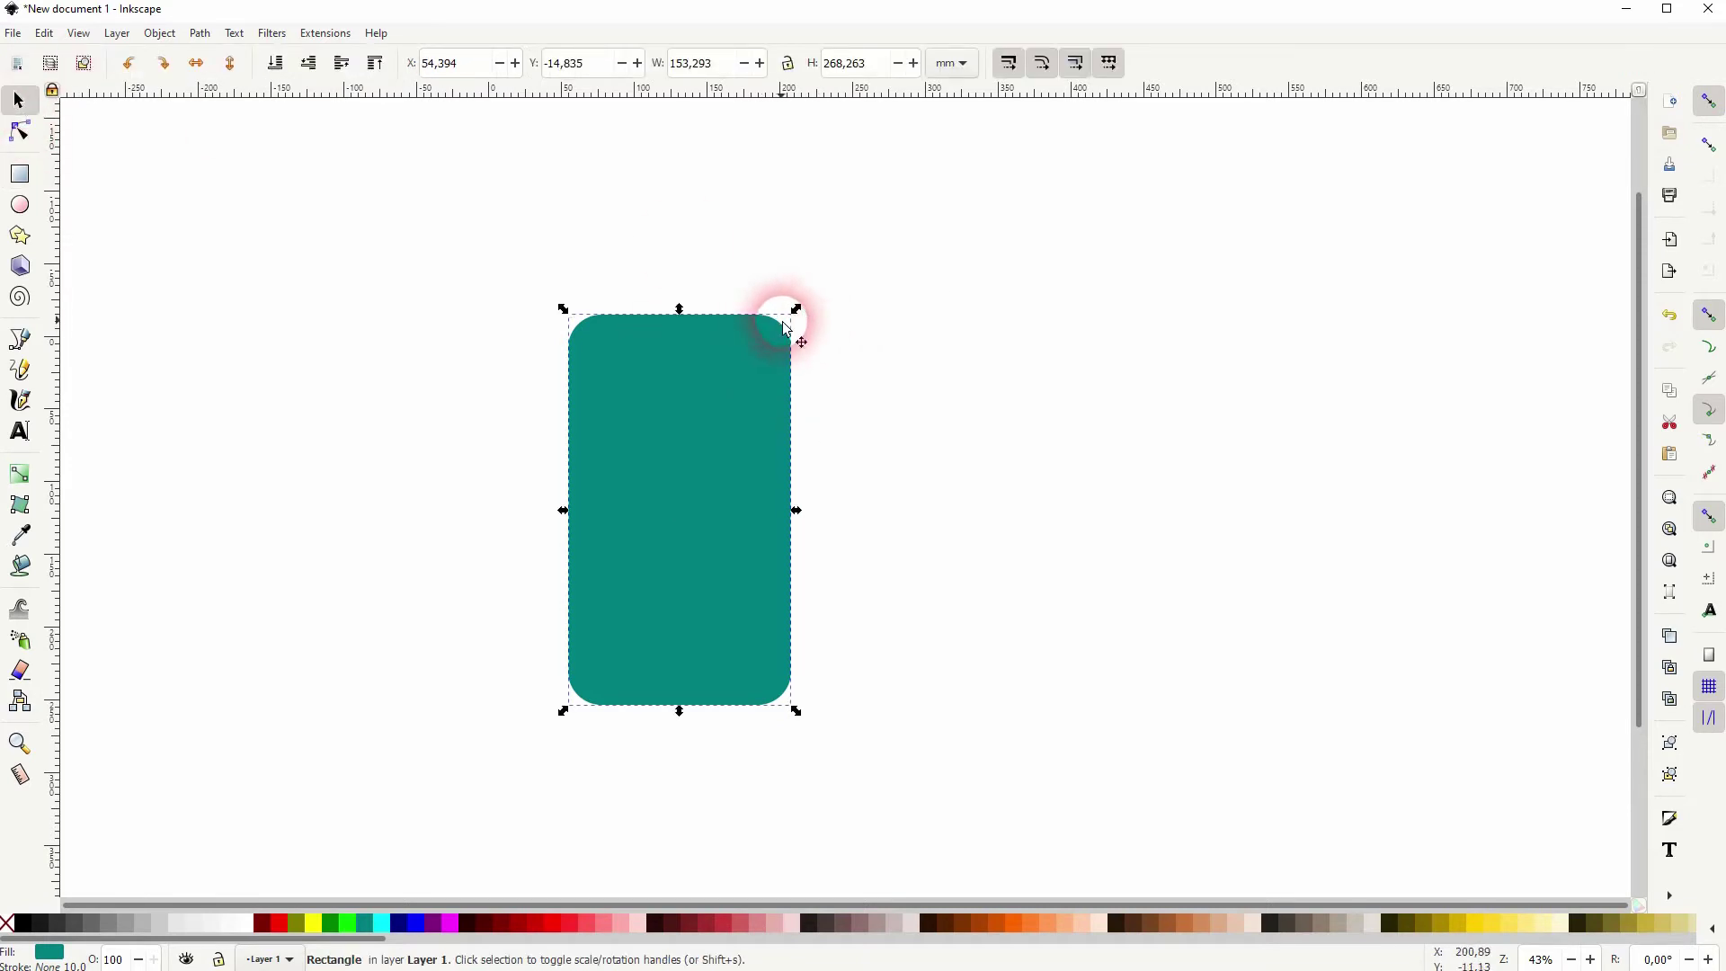
{"action": "left_click", "coordinate": [1017, 478]}
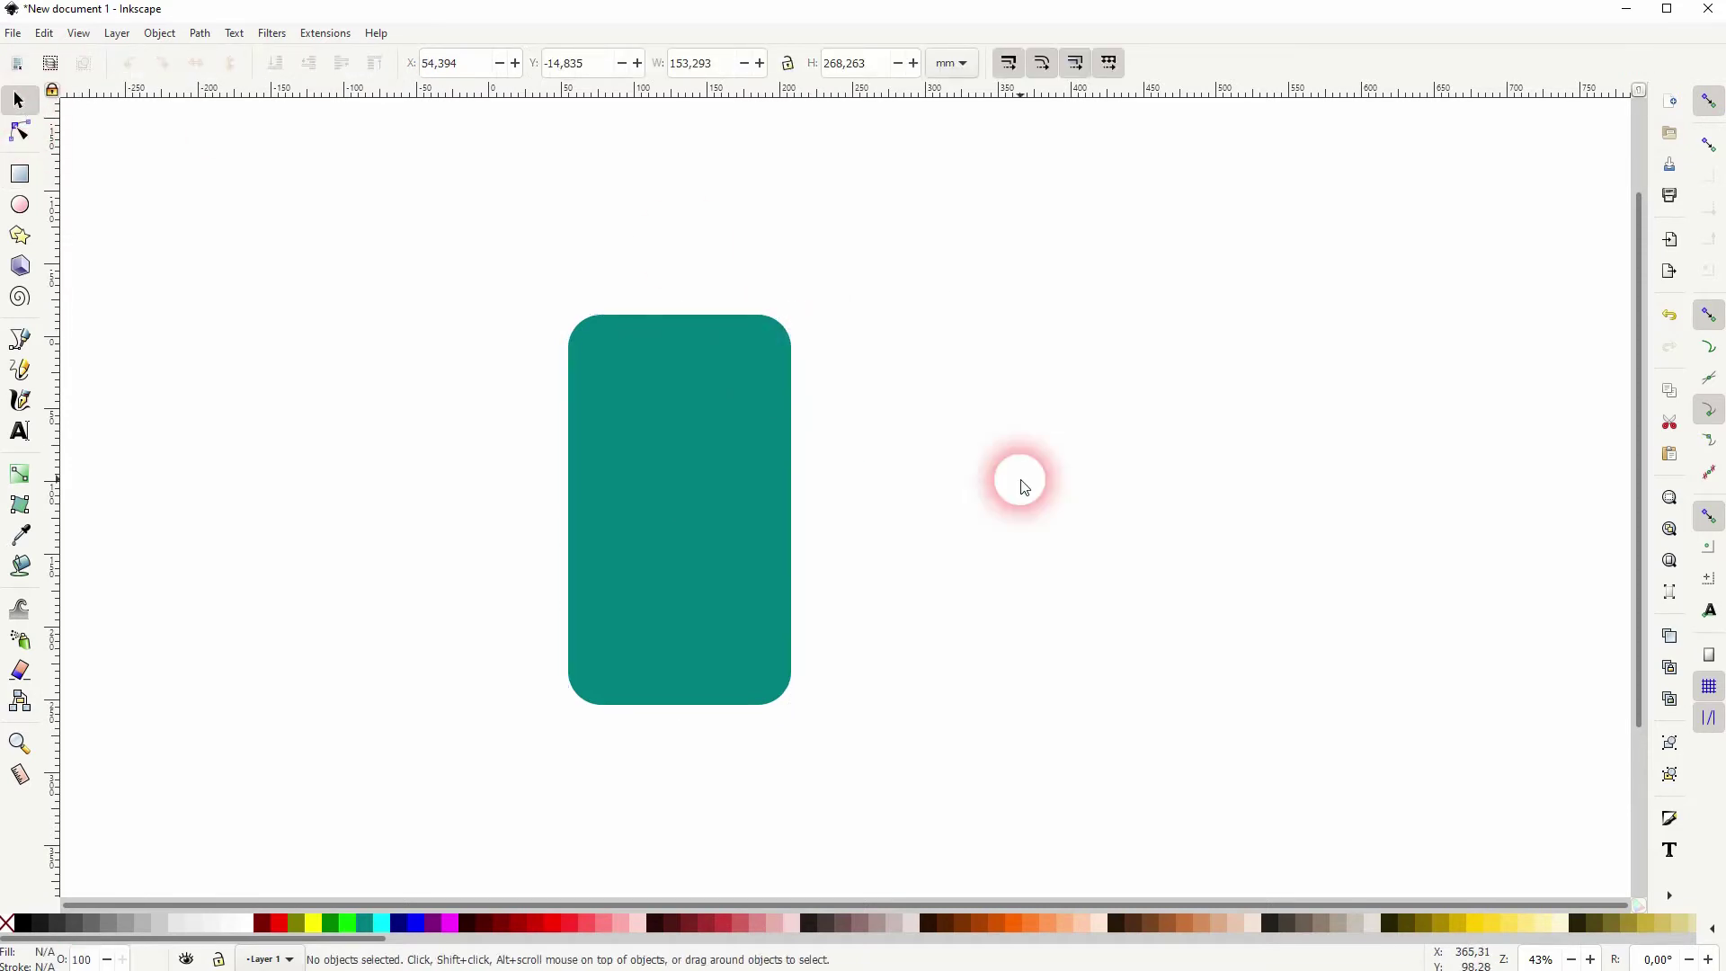
Draw a dark red screen rectangle inside the body with its corner radius reset to 0
{"action": "left_click", "coordinate": [19, 173]}
{"action": "left_click_drag", "start_coordinate": [262, 922], "coordinate": [604, 493]}
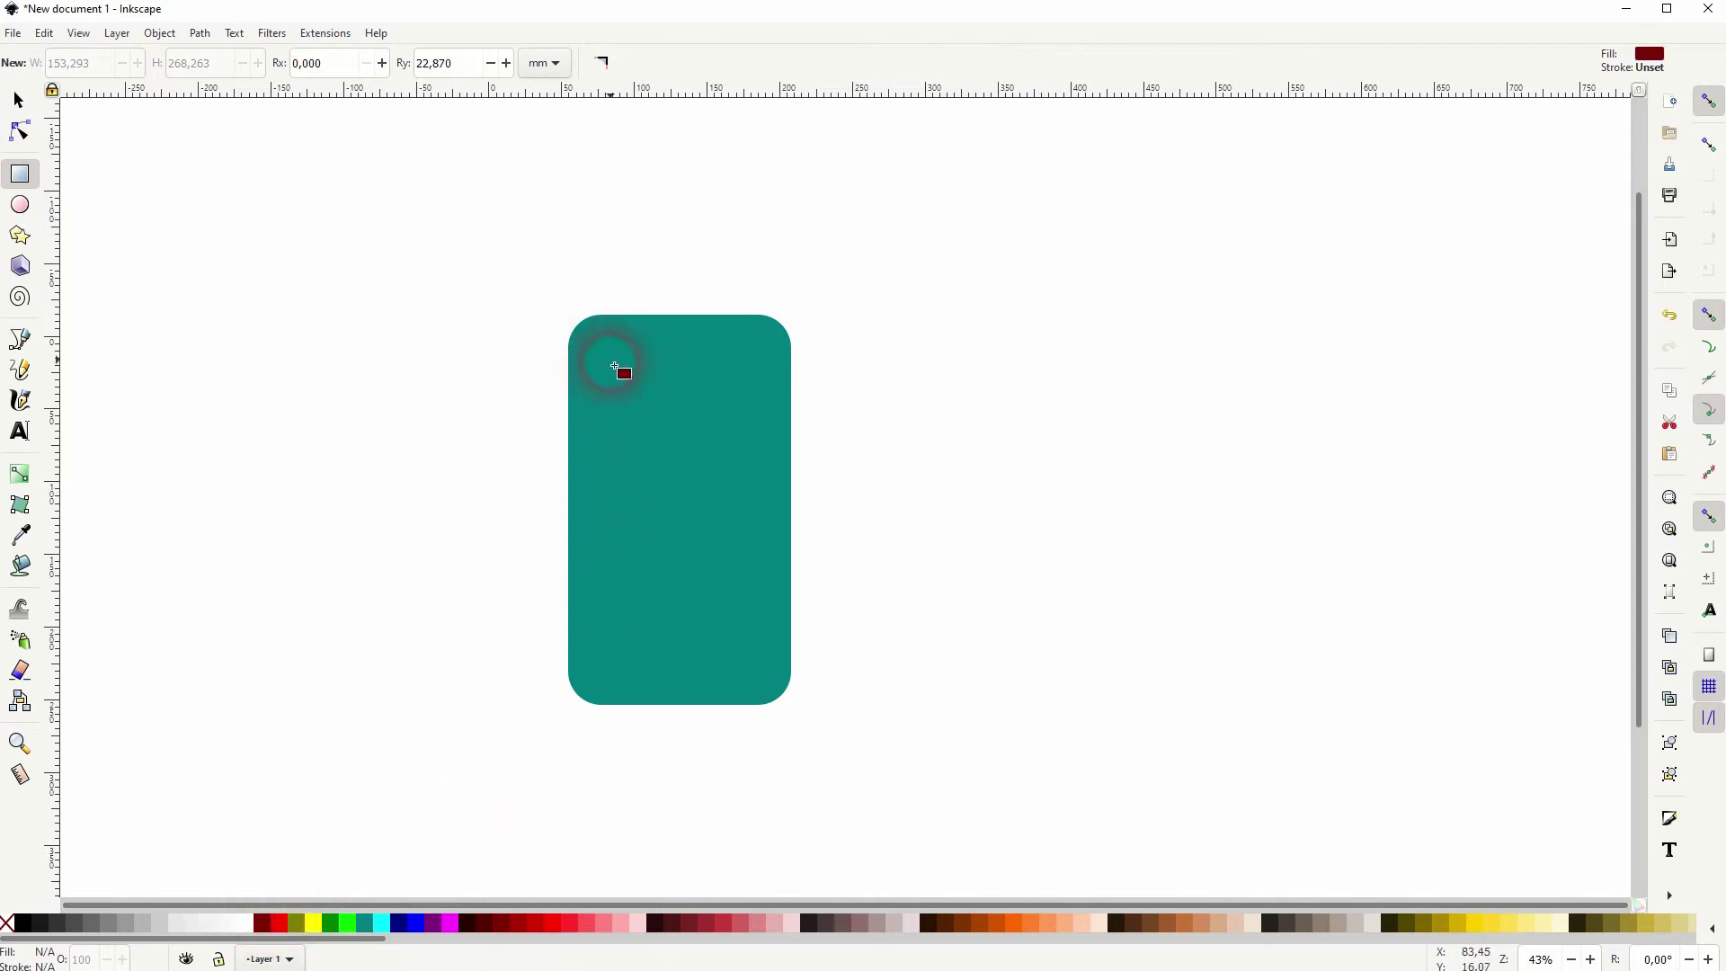
{"action": "mouse_move", "coordinate": [605, 368]}
{"action": "left_mouse_down"}
{"action": "mouse_move", "coordinate": [764, 616]}
{"action": "mouse_move", "coordinate": [773, 685]}
{"action": "left_mouse_up"}
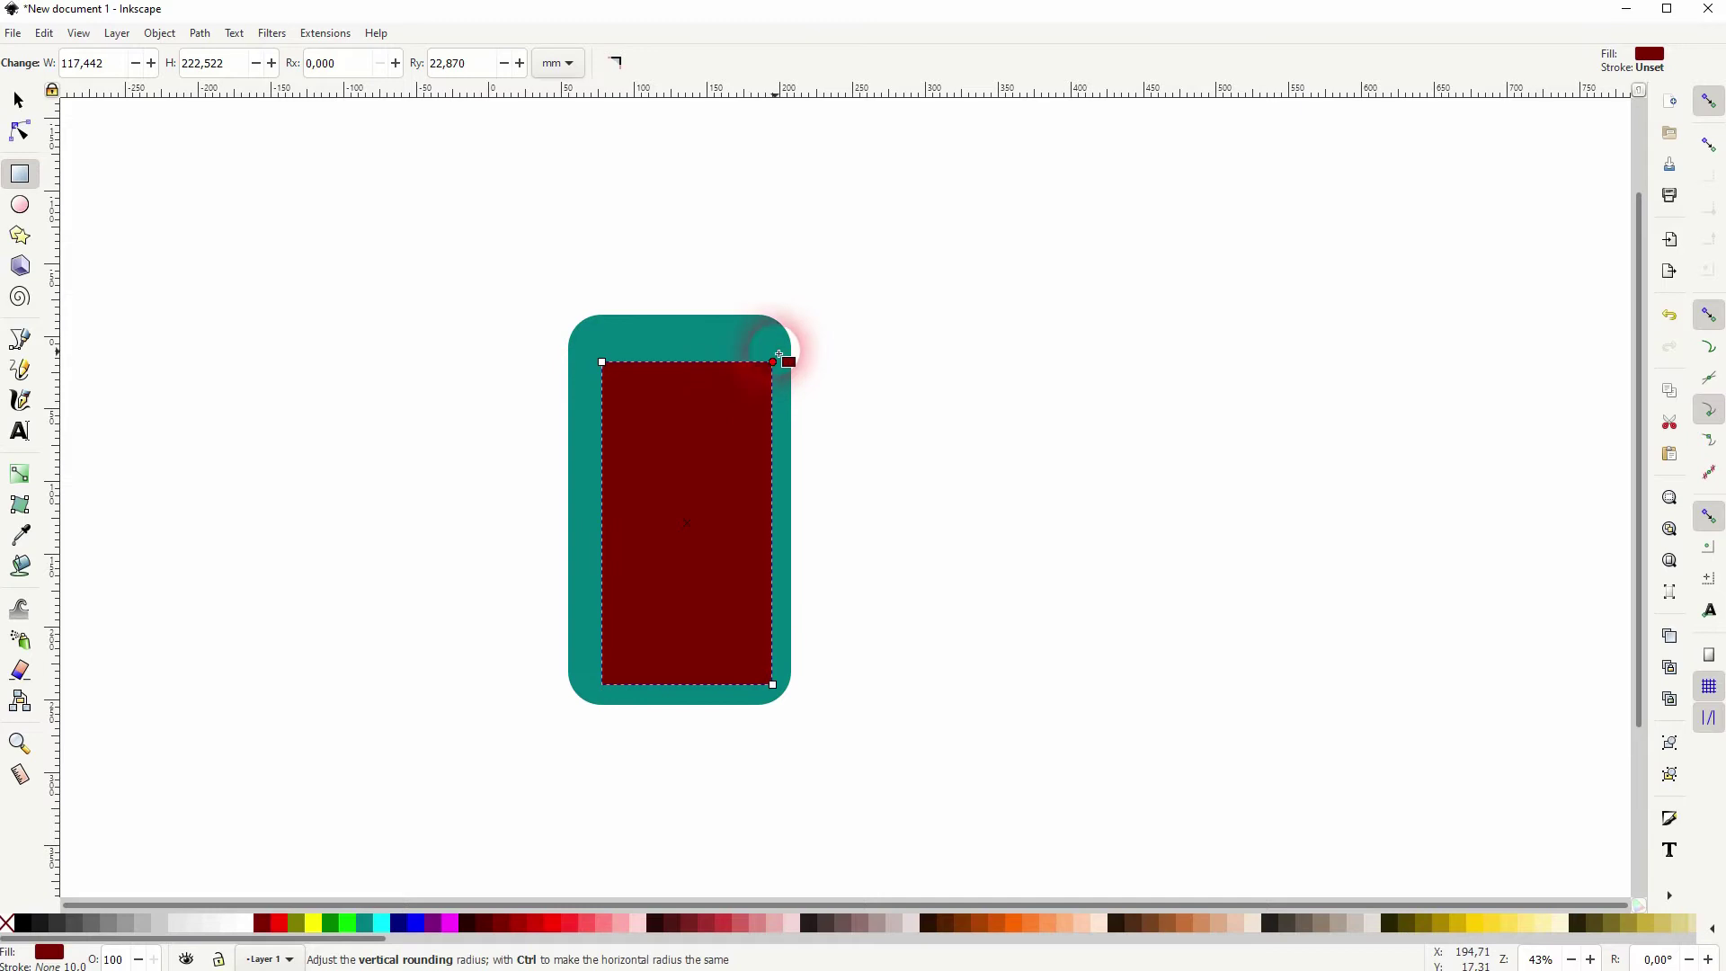
{"action": "left_click_drag", "start_coordinate": [779, 355], "coordinate": [674, 300]}
Move the screen rectangle up slightly and shorten it a little from the bottom
{"action": "left_click", "coordinate": [20, 101]}
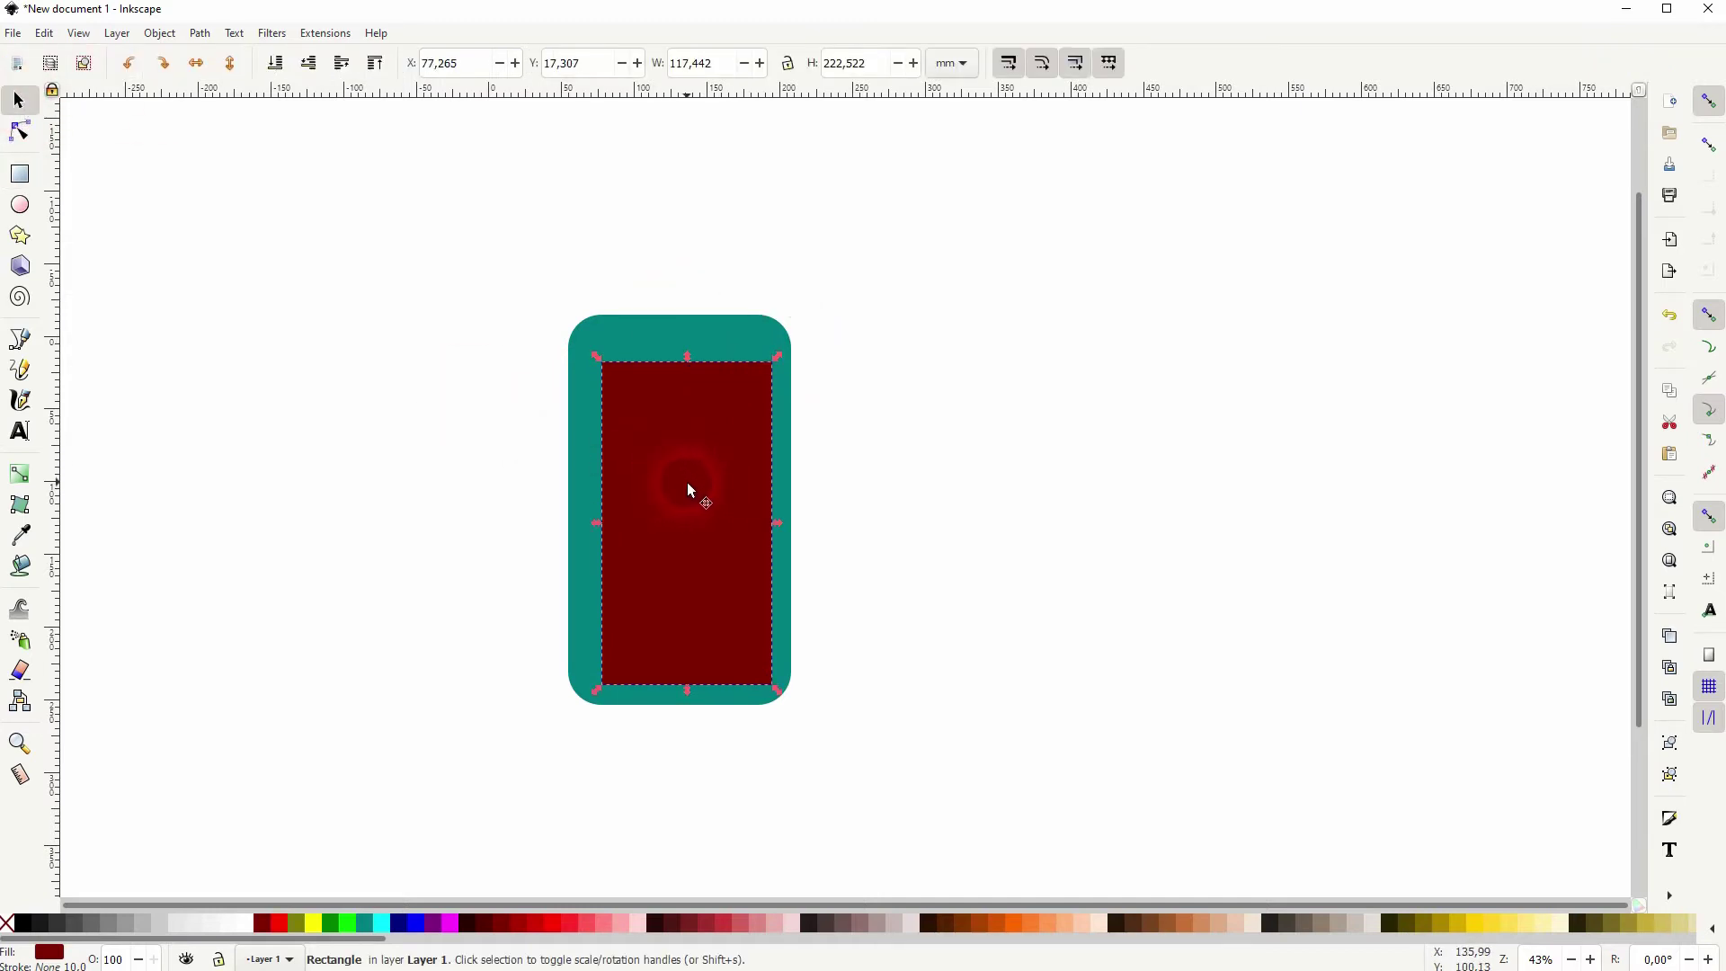
{"action": "left_click_drag", "start_coordinate": [689, 490], "coordinate": [682, 469]}
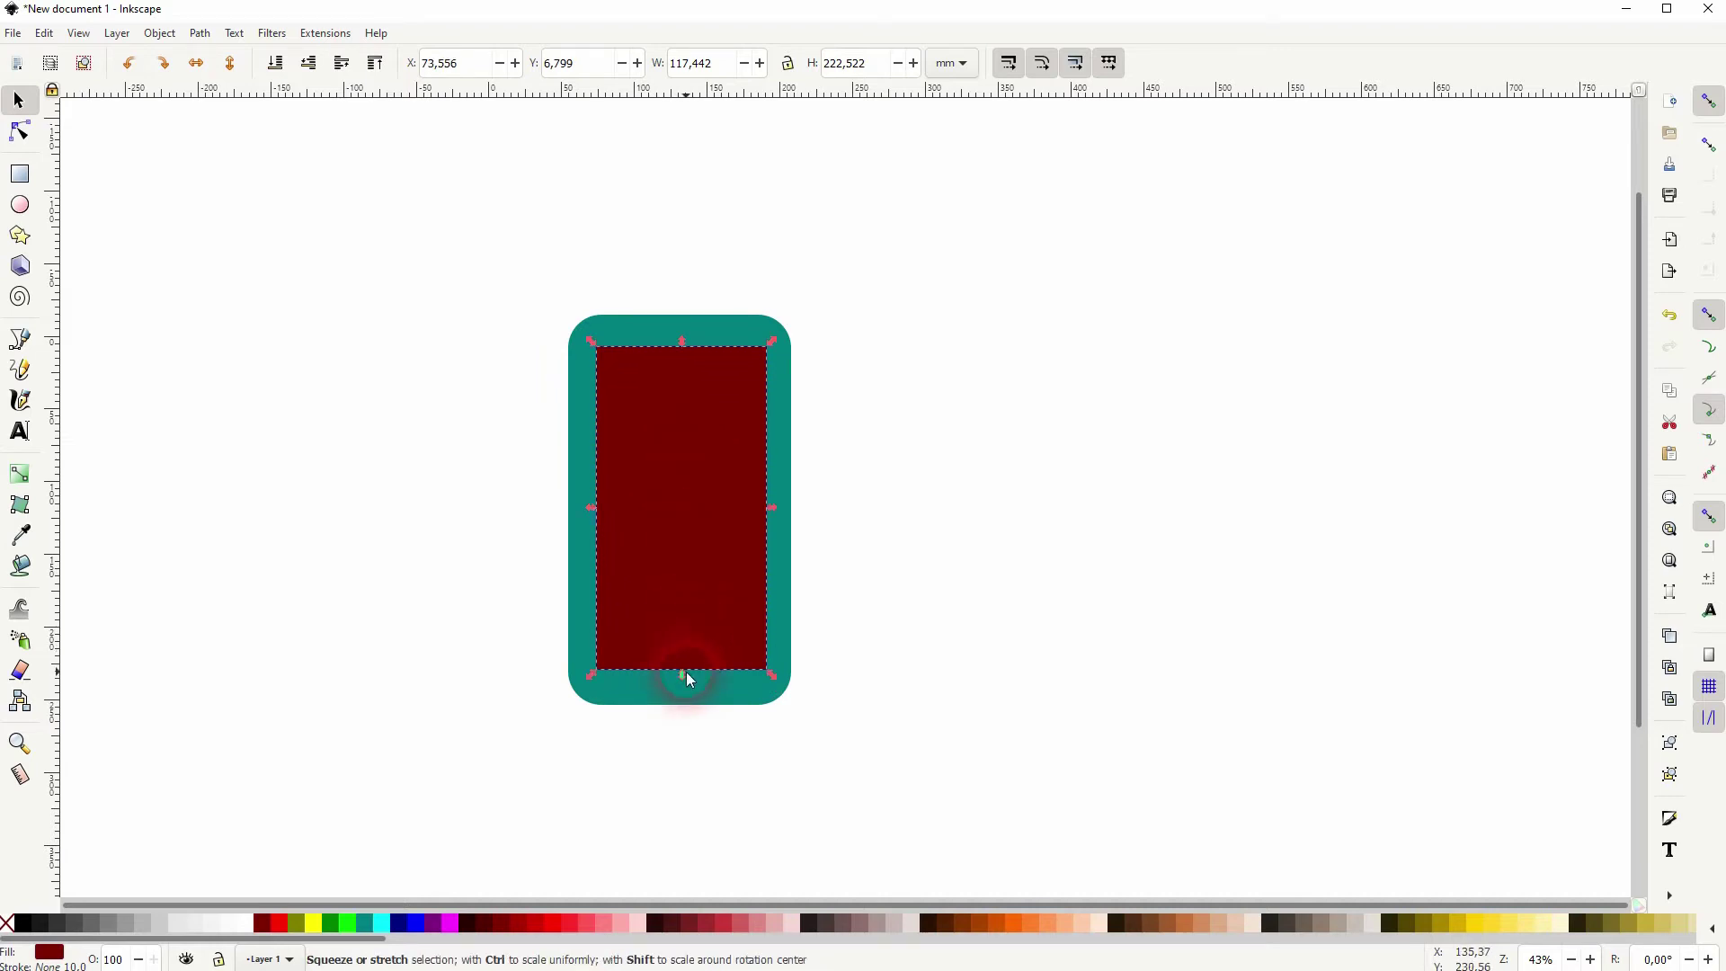
{"action": "left_click_drag", "start_coordinate": [685, 673], "coordinate": [685, 667]}
{"action": "left_click", "coordinate": [1017, 629]}
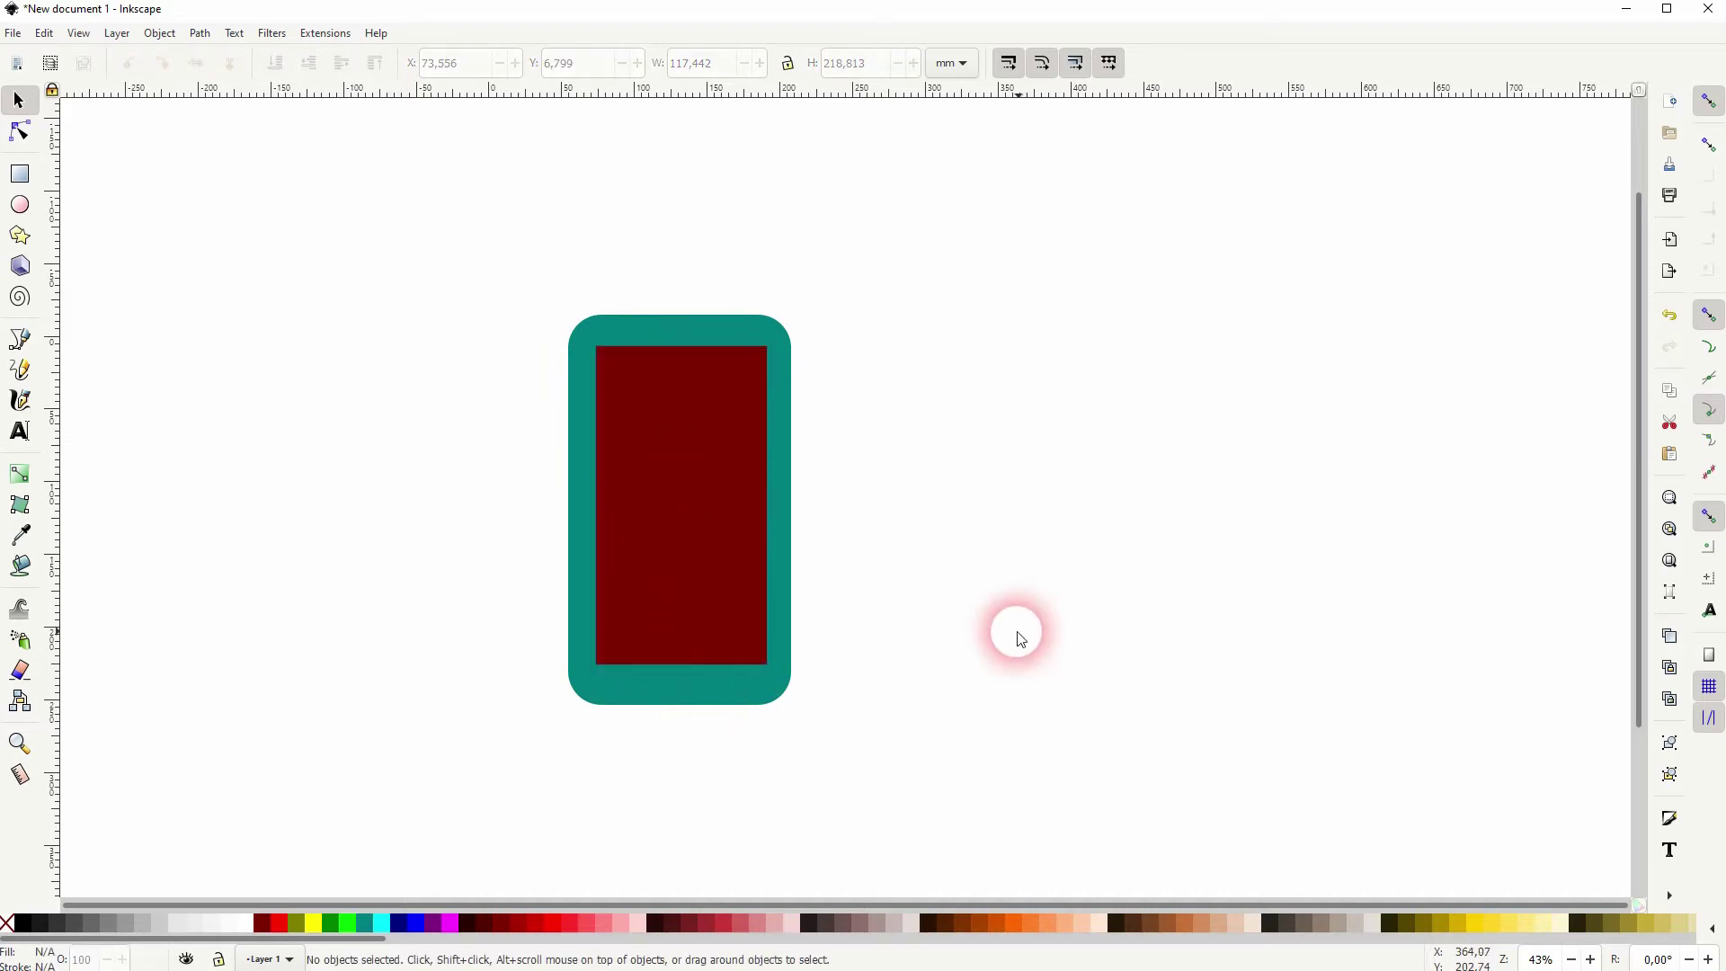
Draw a small circle below the screen as the home button
{"action": "left_click", "coordinate": [28, 206]}
{"action": "left_click", "coordinate": [691, 716]}
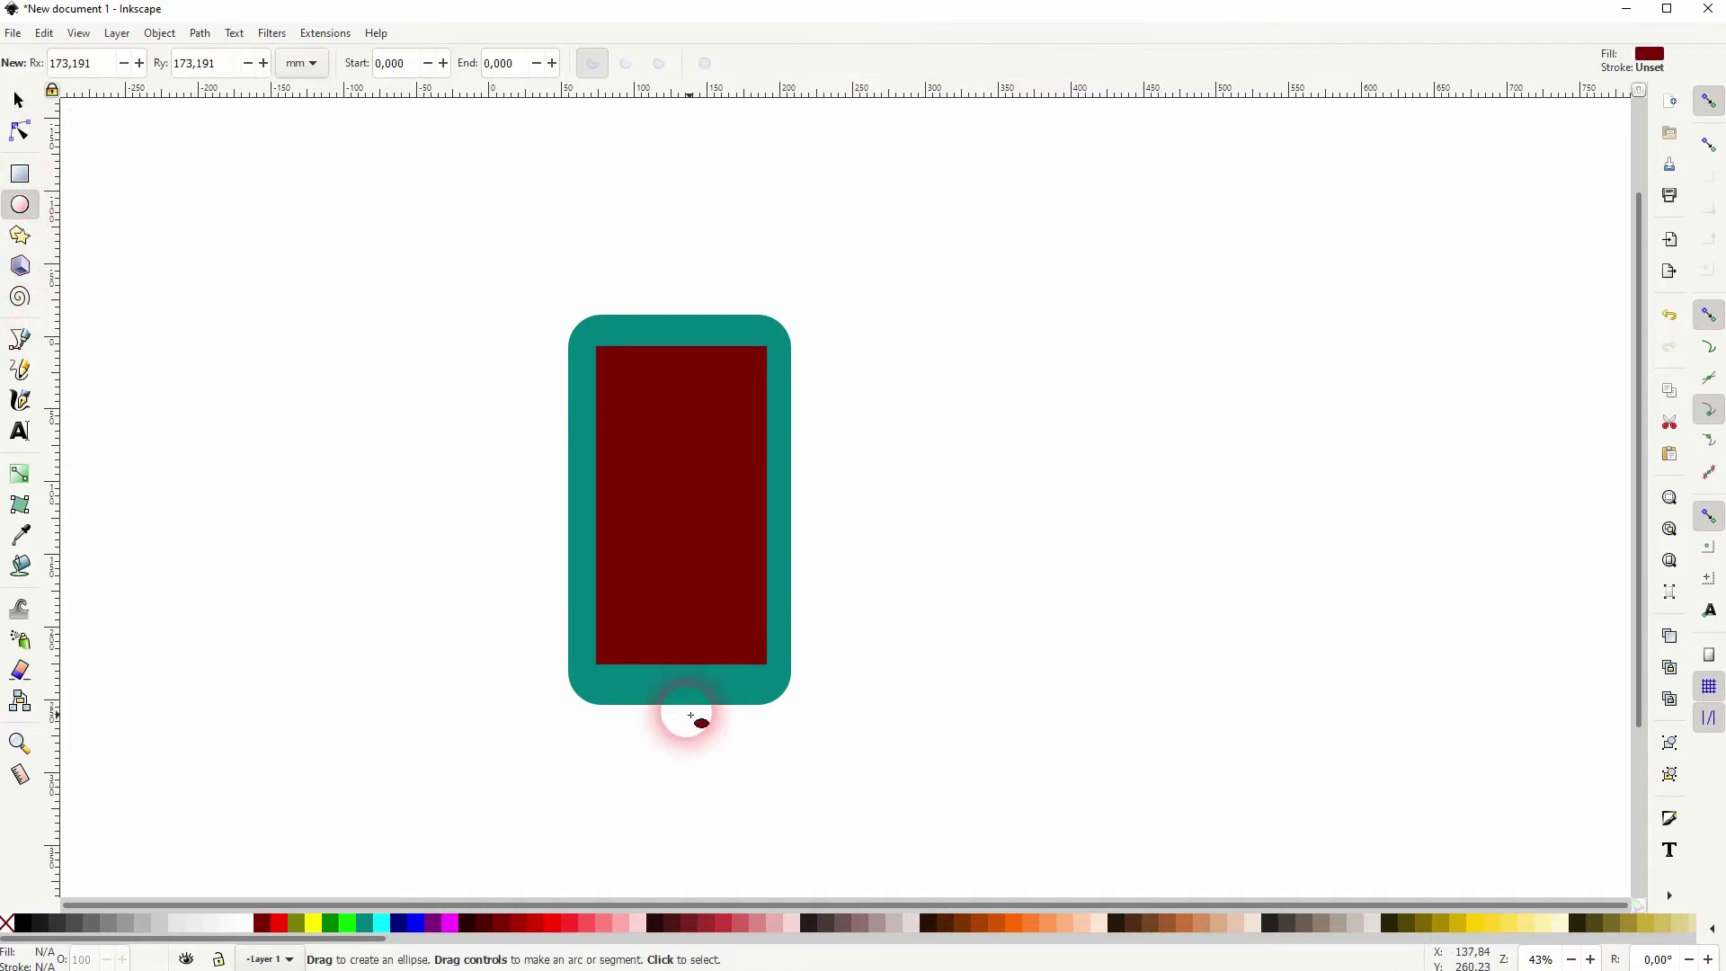
{"action": "left_click_drag", "start_coordinate": [676, 693], "coordinate": [690, 706]}
{"action": "left_click", "coordinate": [18, 100]}
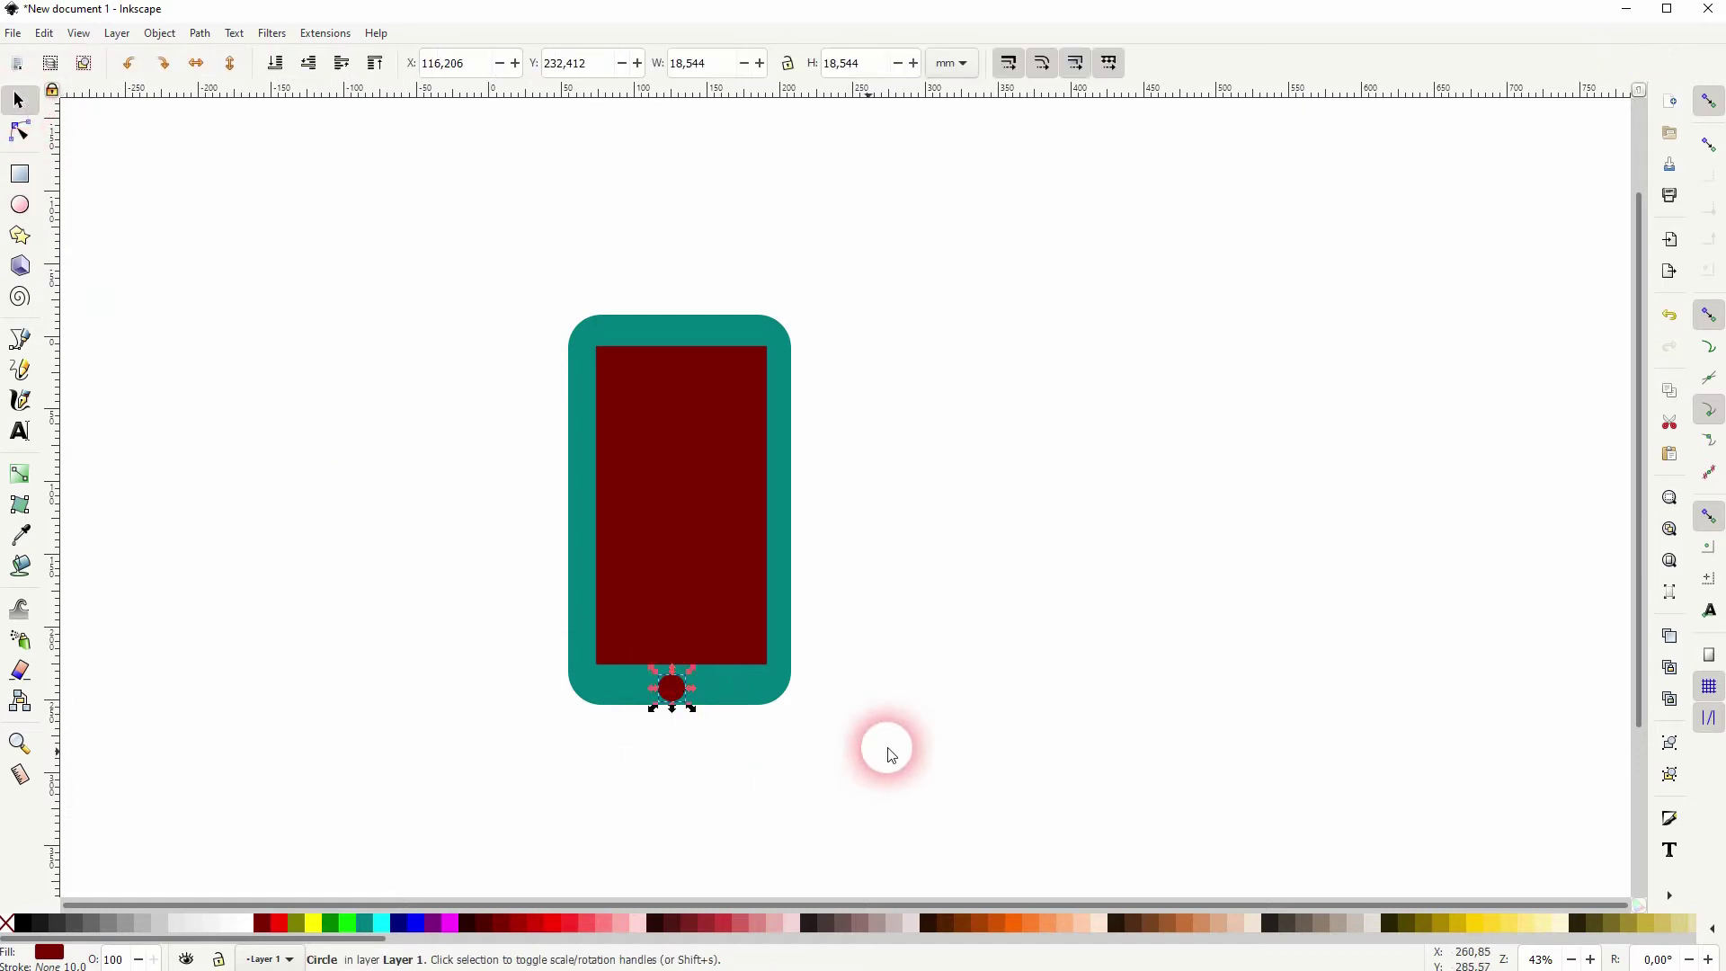
{"action": "left_click", "coordinate": [890, 753]}
Draw a thin 72 × 4.9 mm speaker bar above the screen and round its ends
{"action": "scroll", "coordinate": [656, 330], "scroll_direction": "up", "scroll_amount": 4}
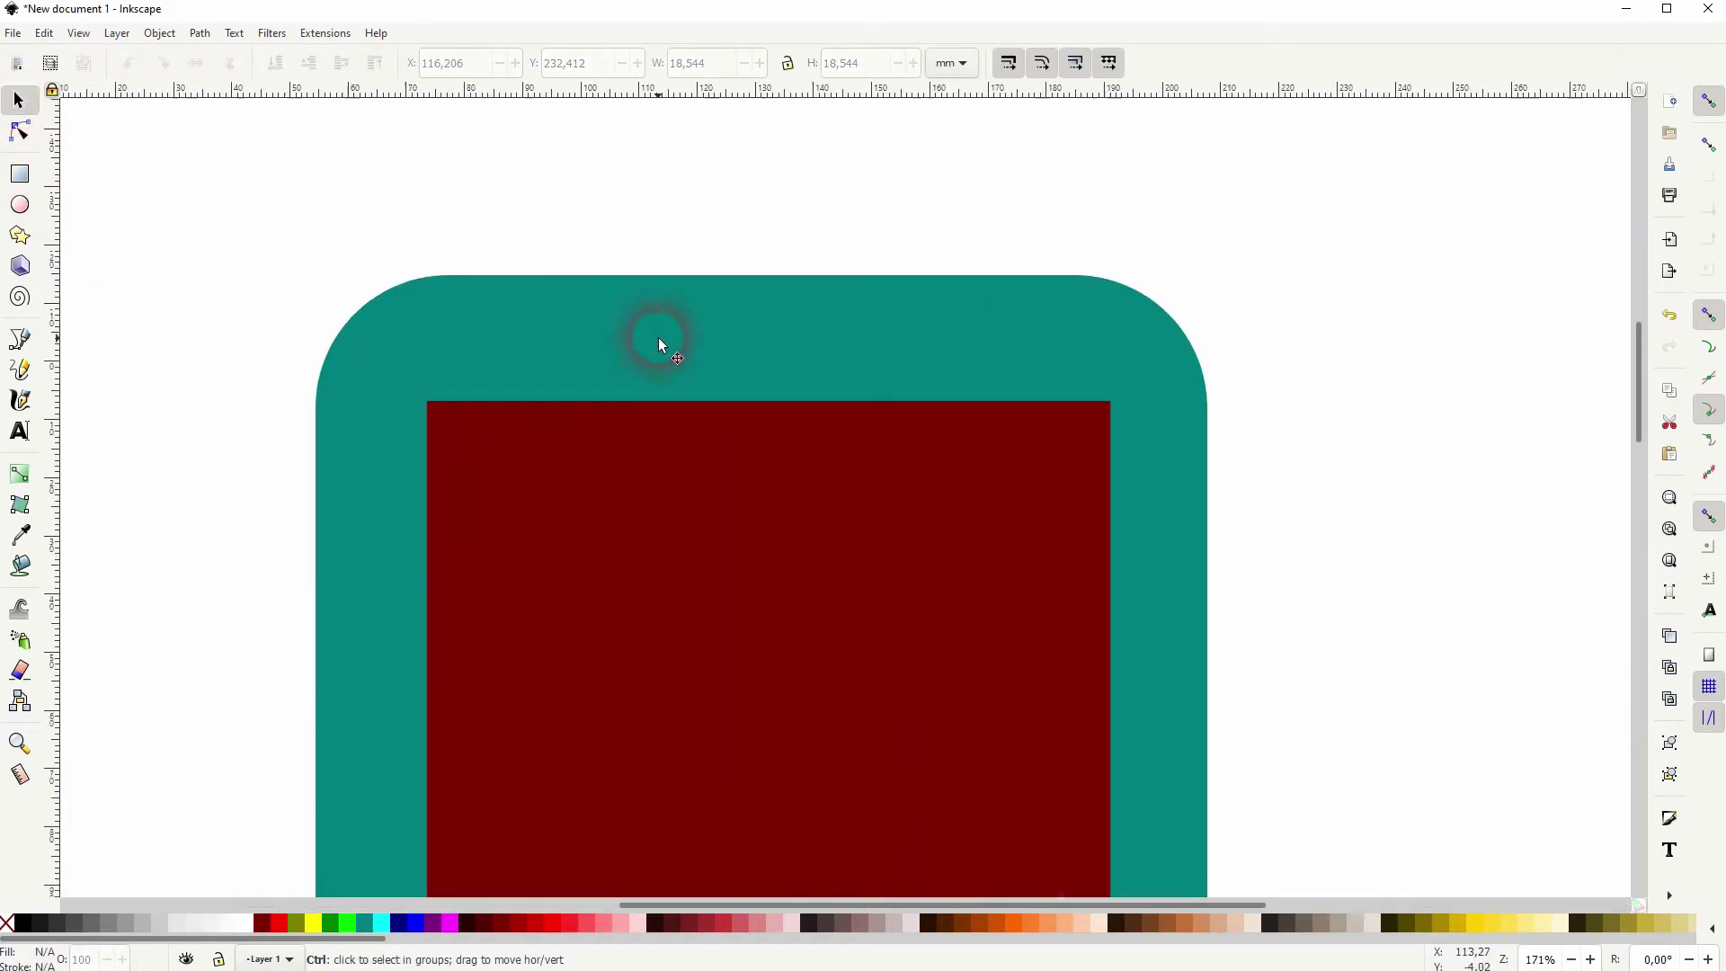
{"action": "left_click", "coordinate": [19, 174]}
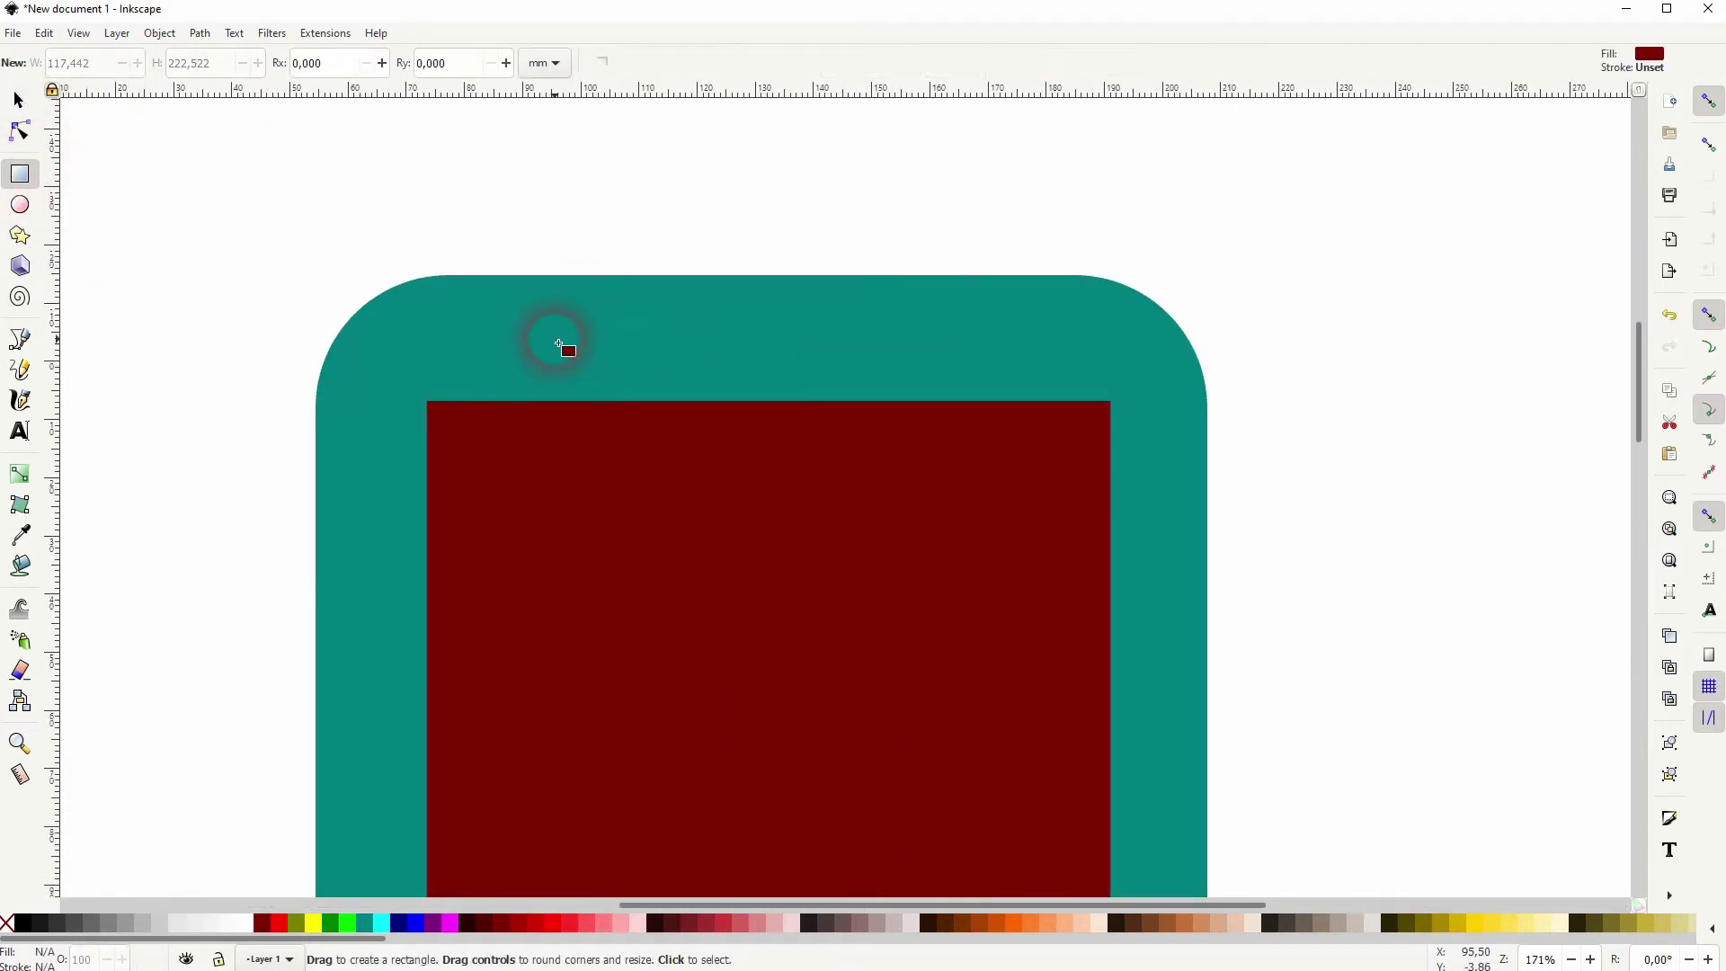
{"action": "left_click_drag", "start_coordinate": [559, 345], "coordinate": [979, 373]}
{"action": "scroll", "coordinate": [943, 370], "scroll_direction": "up", "scroll_amount": 3, "text": "ctrl"}
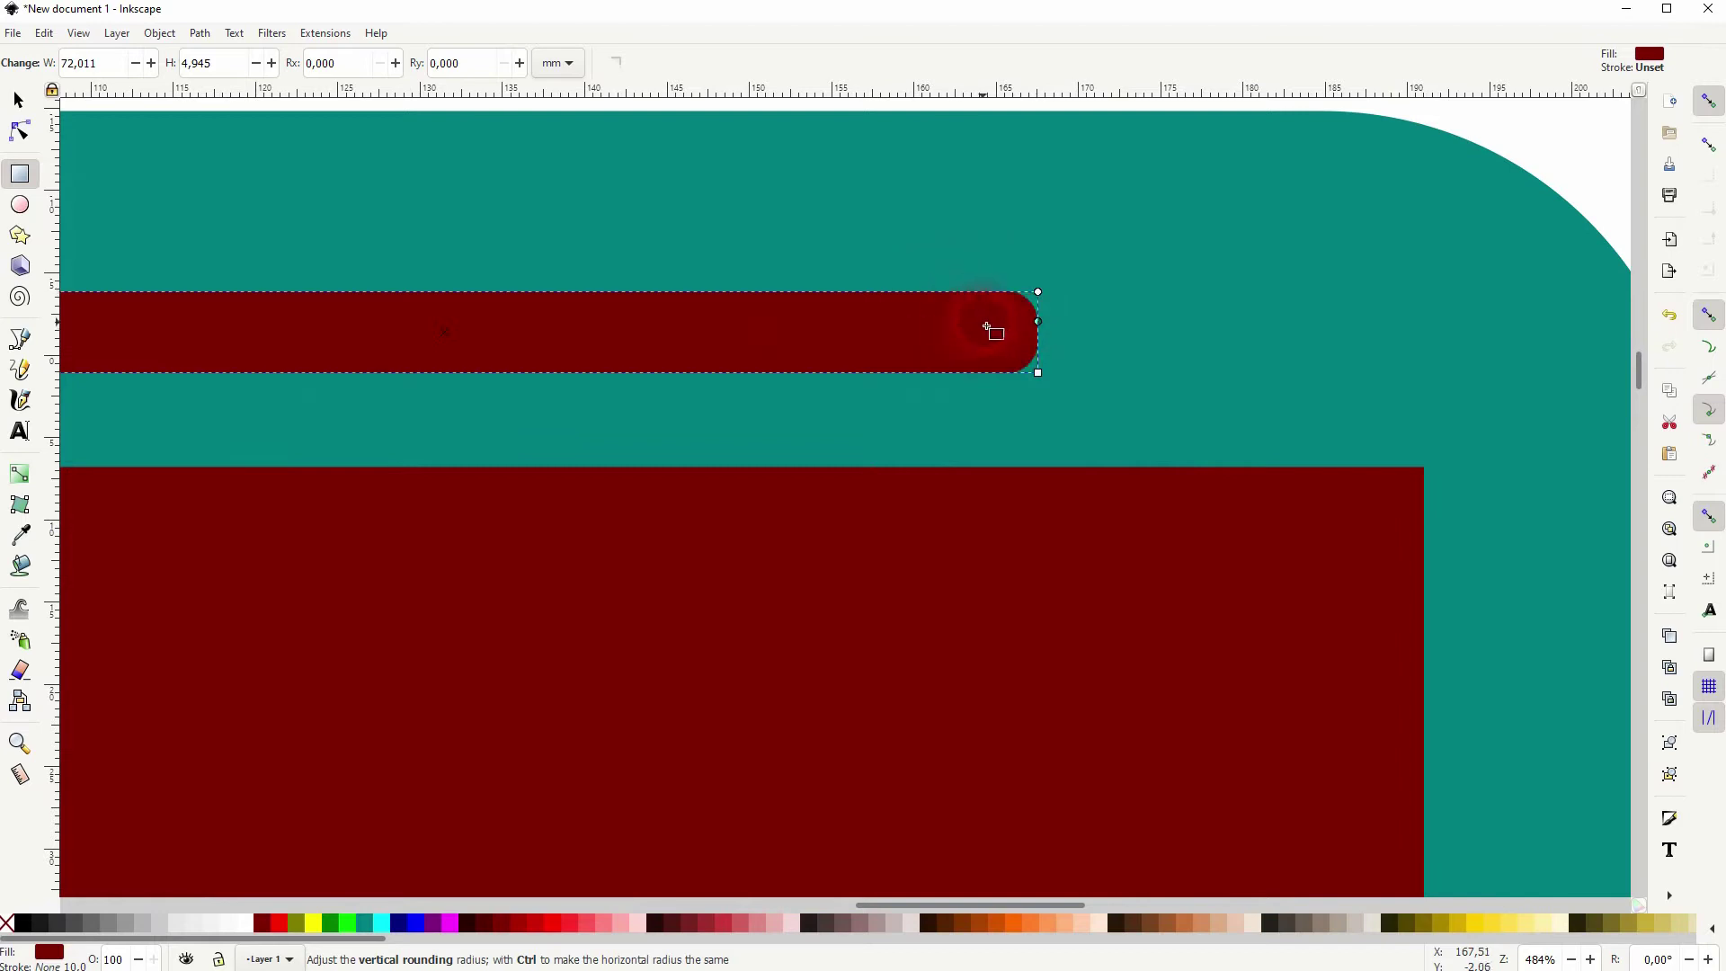
{"action": "left_click_drag", "start_coordinate": [996, 337], "coordinate": [996, 338]}
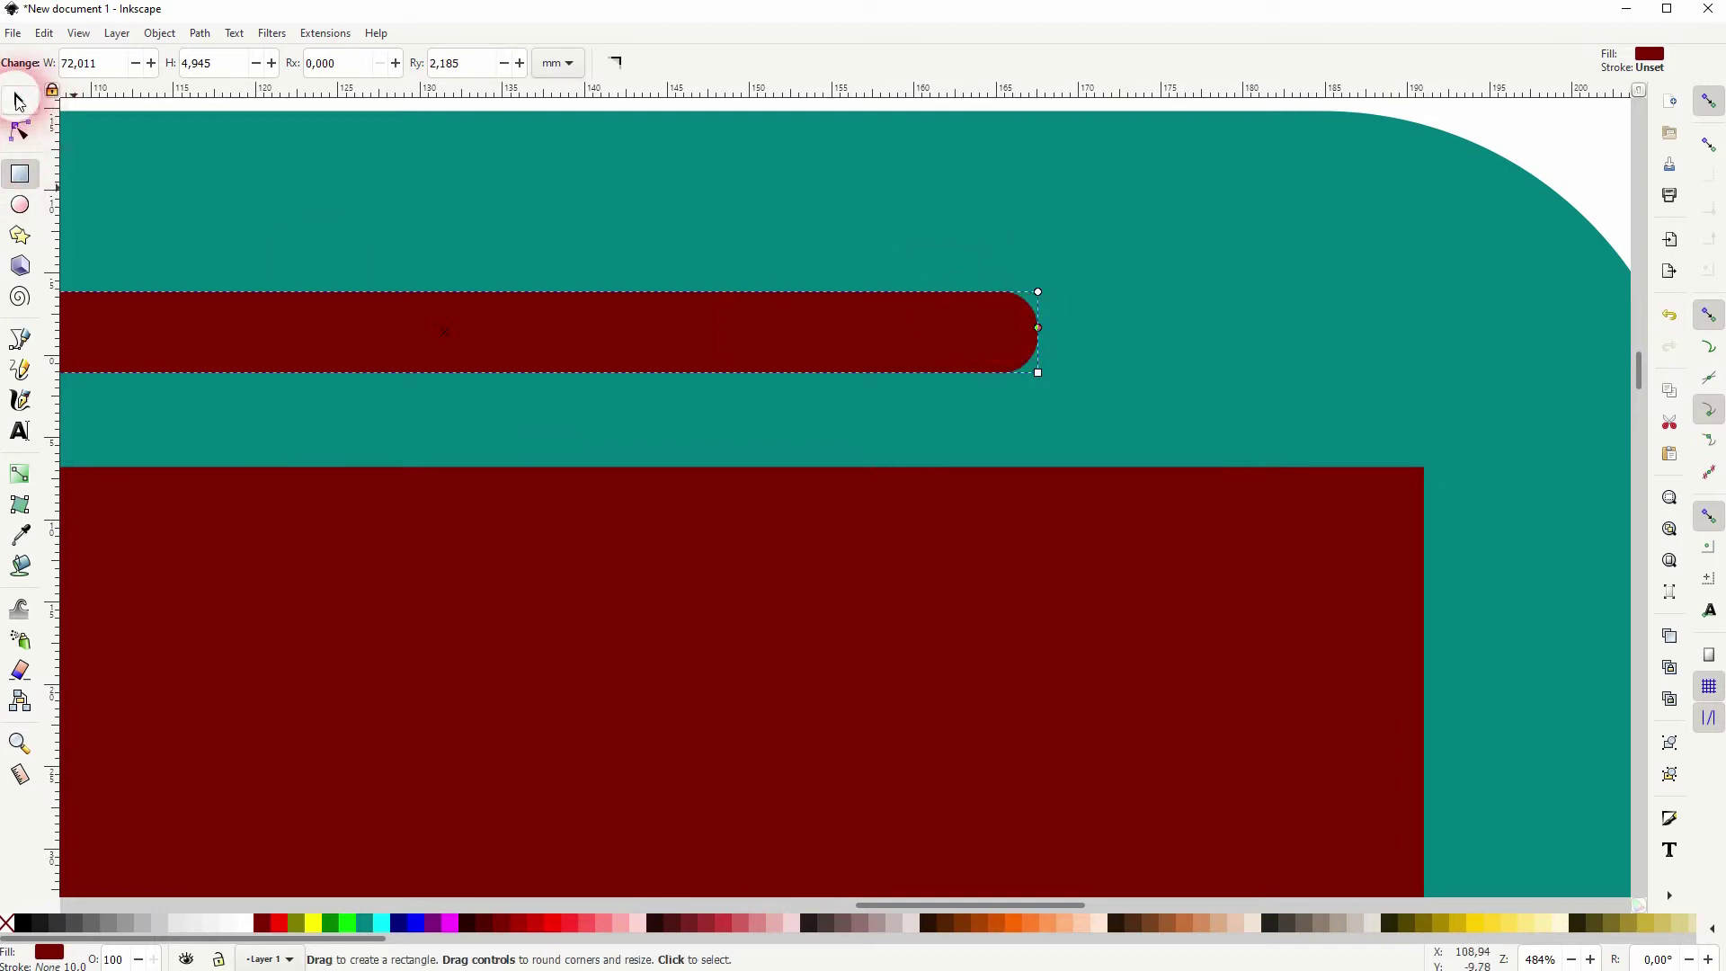
{"action": "left_click", "coordinate": [19, 101]}
{"action": "scroll", "coordinate": [446, 414], "scroll_direction": "down", "scroll_amount": 5, "text": "ctrl"}
{"action": "scroll", "coordinate": [621, 440], "scroll_direction": "down", "scroll_amount": 1, "text": "ctrl"}
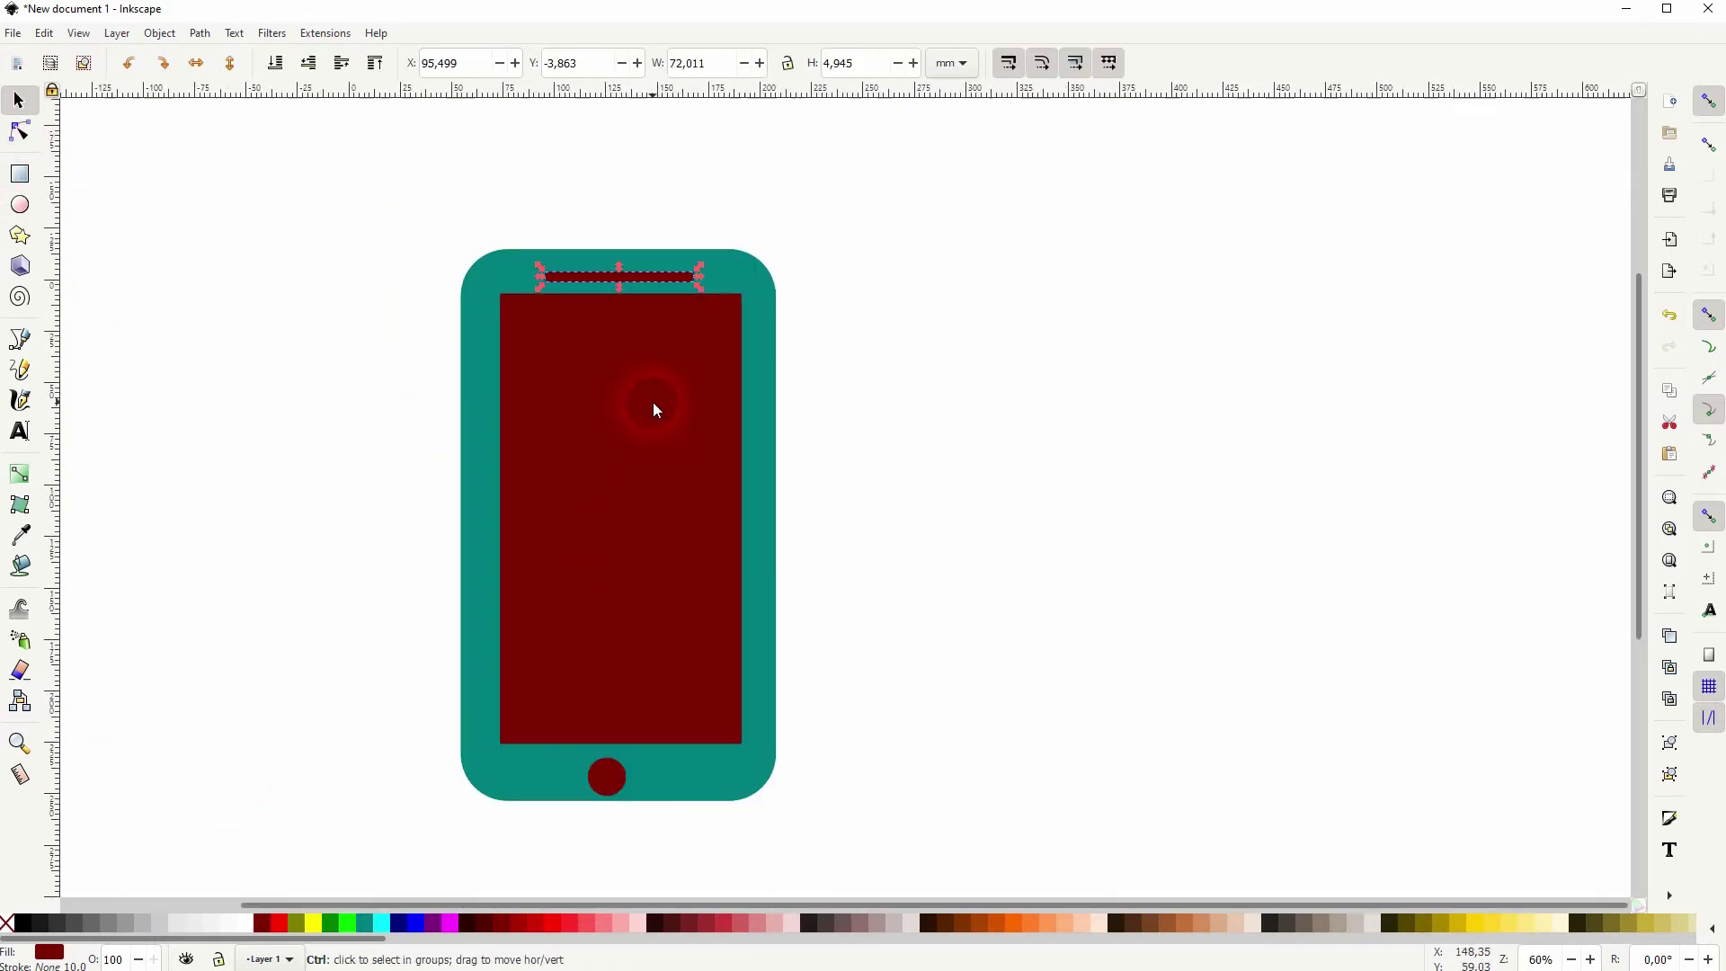
{"action": "left_click", "coordinate": [902, 663]}
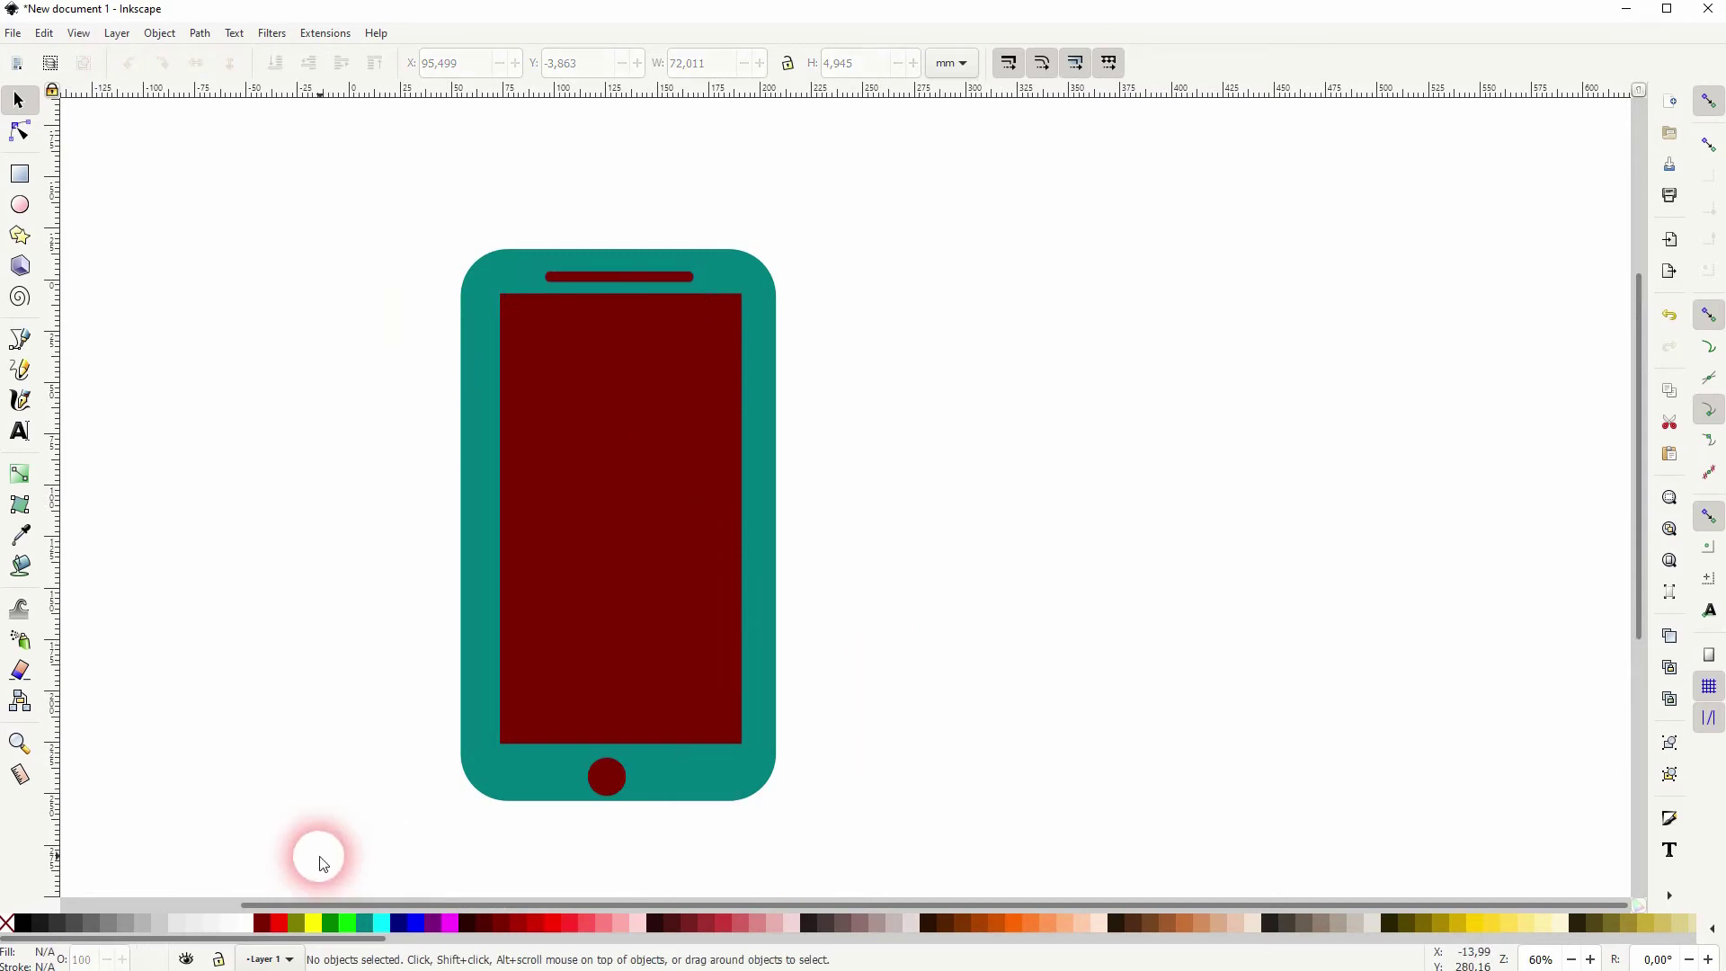
Centre all four phone parts on one vertical axis with Align and Distribute
{"action": "left_click_drag", "start_coordinate": [316, 861], "coordinate": [950, 164]}
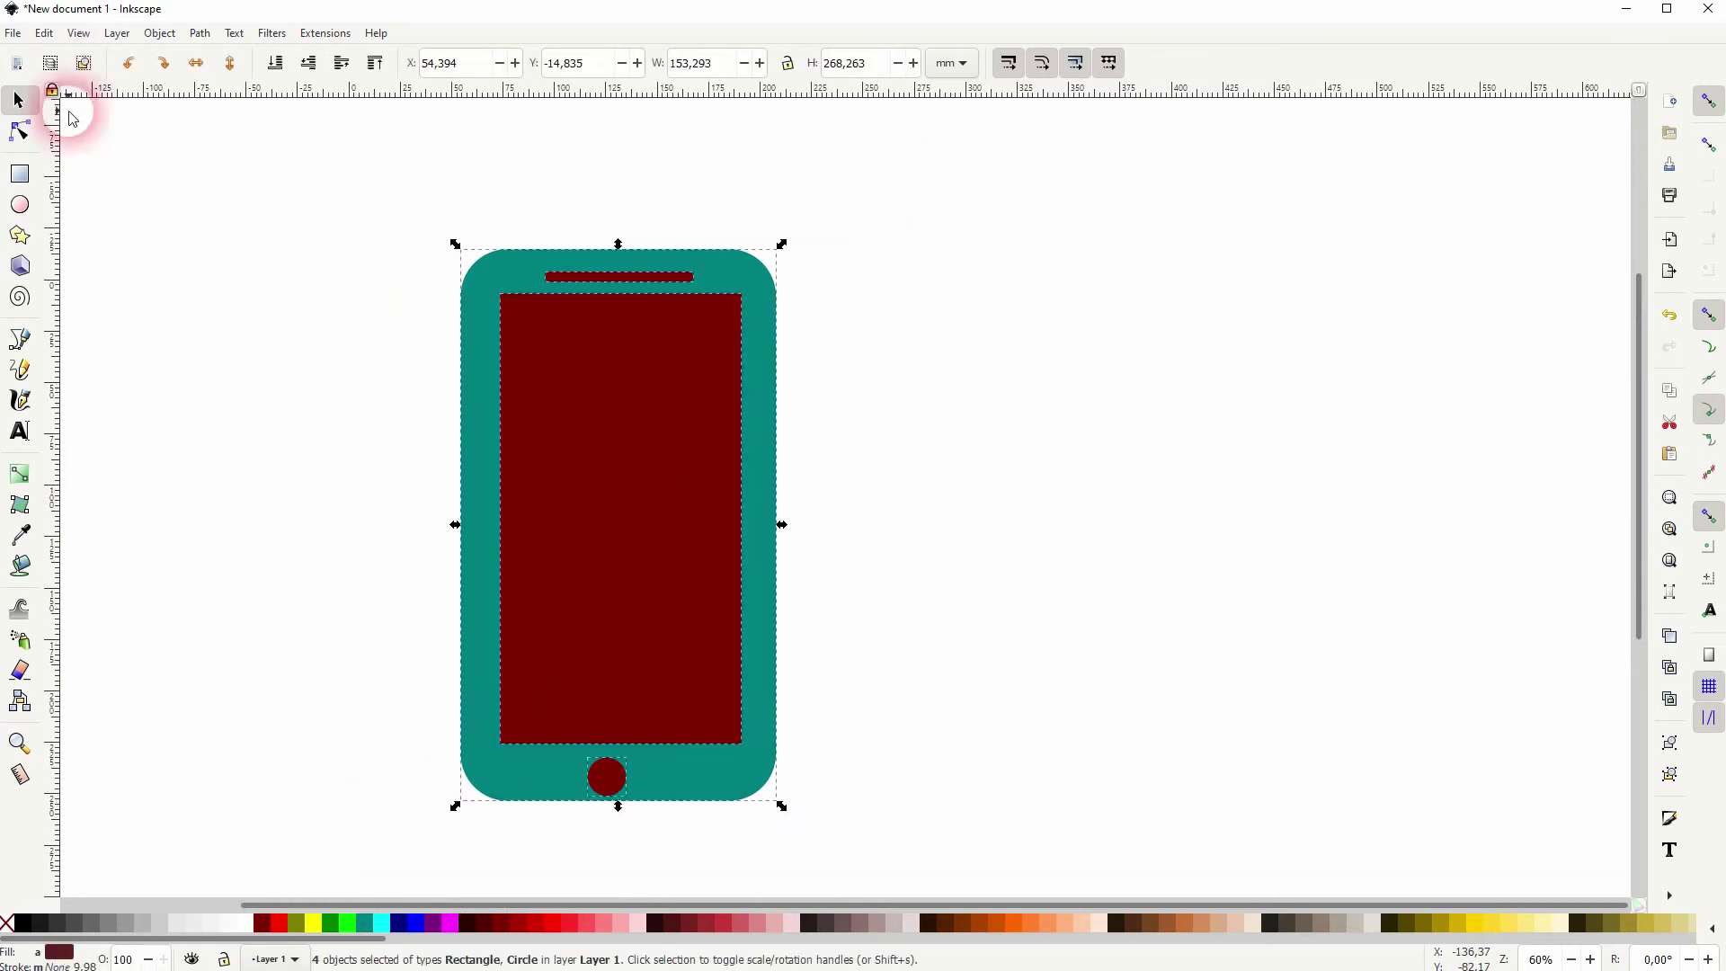
{"action": "left_click", "coordinate": [161, 33]}
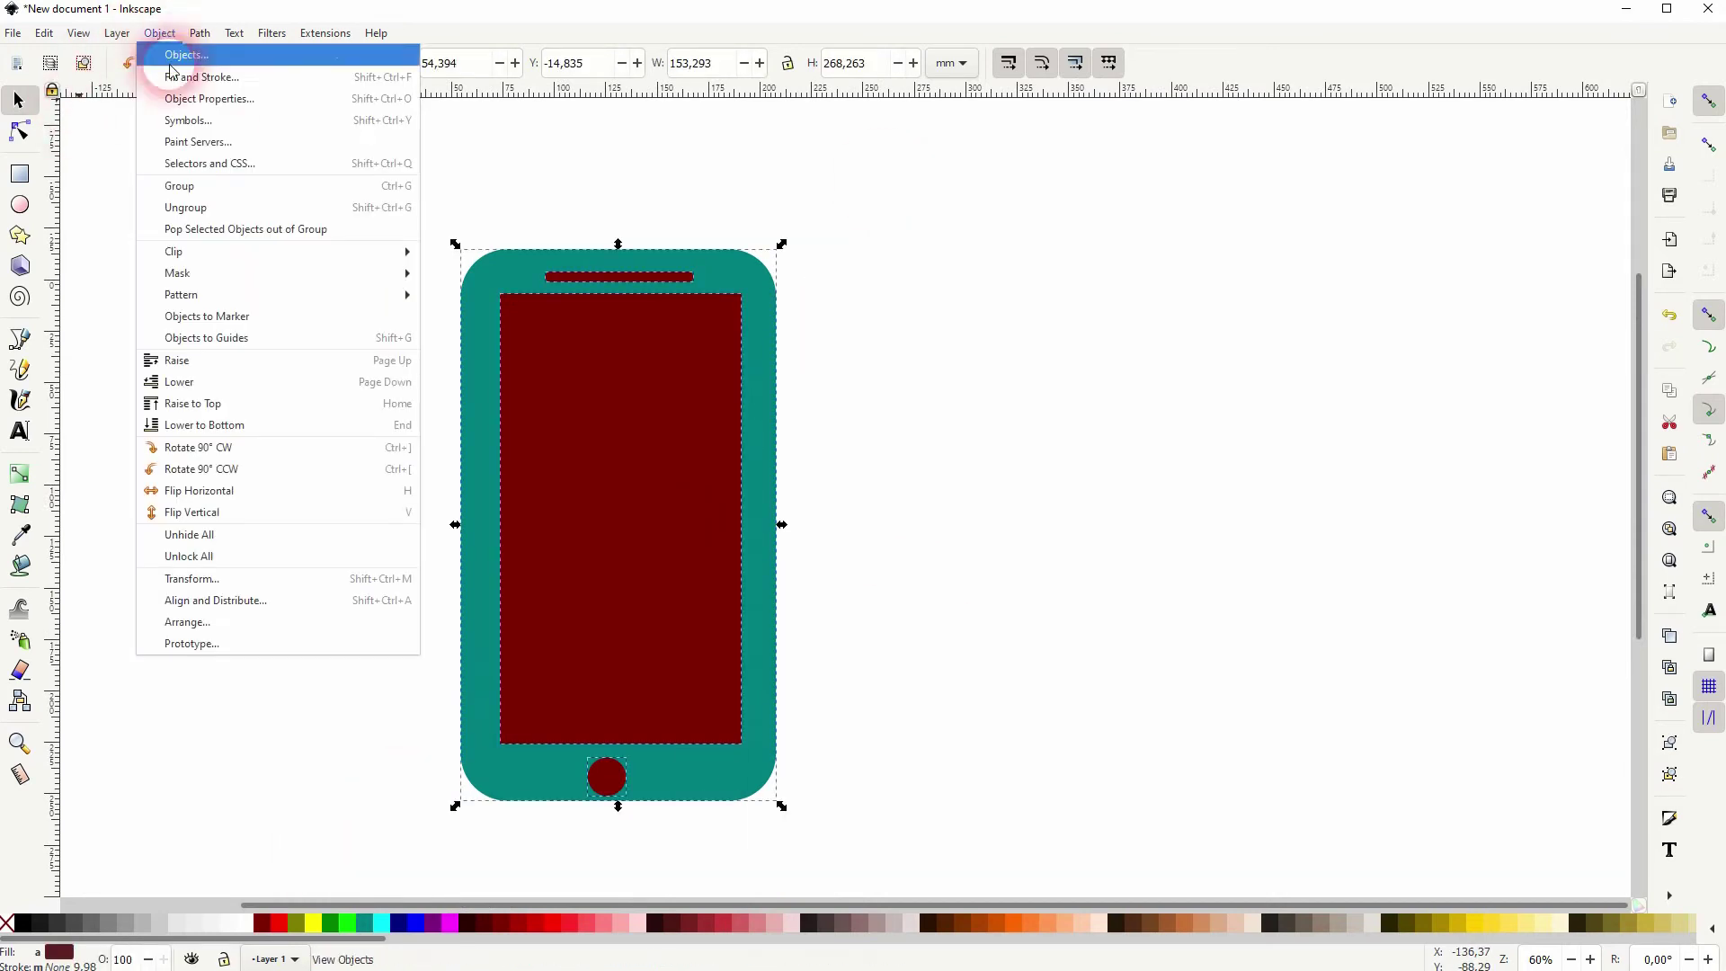
{"action": "left_click", "coordinate": [278, 601]}
{"action": "left_click", "coordinate": [1507, 179]}
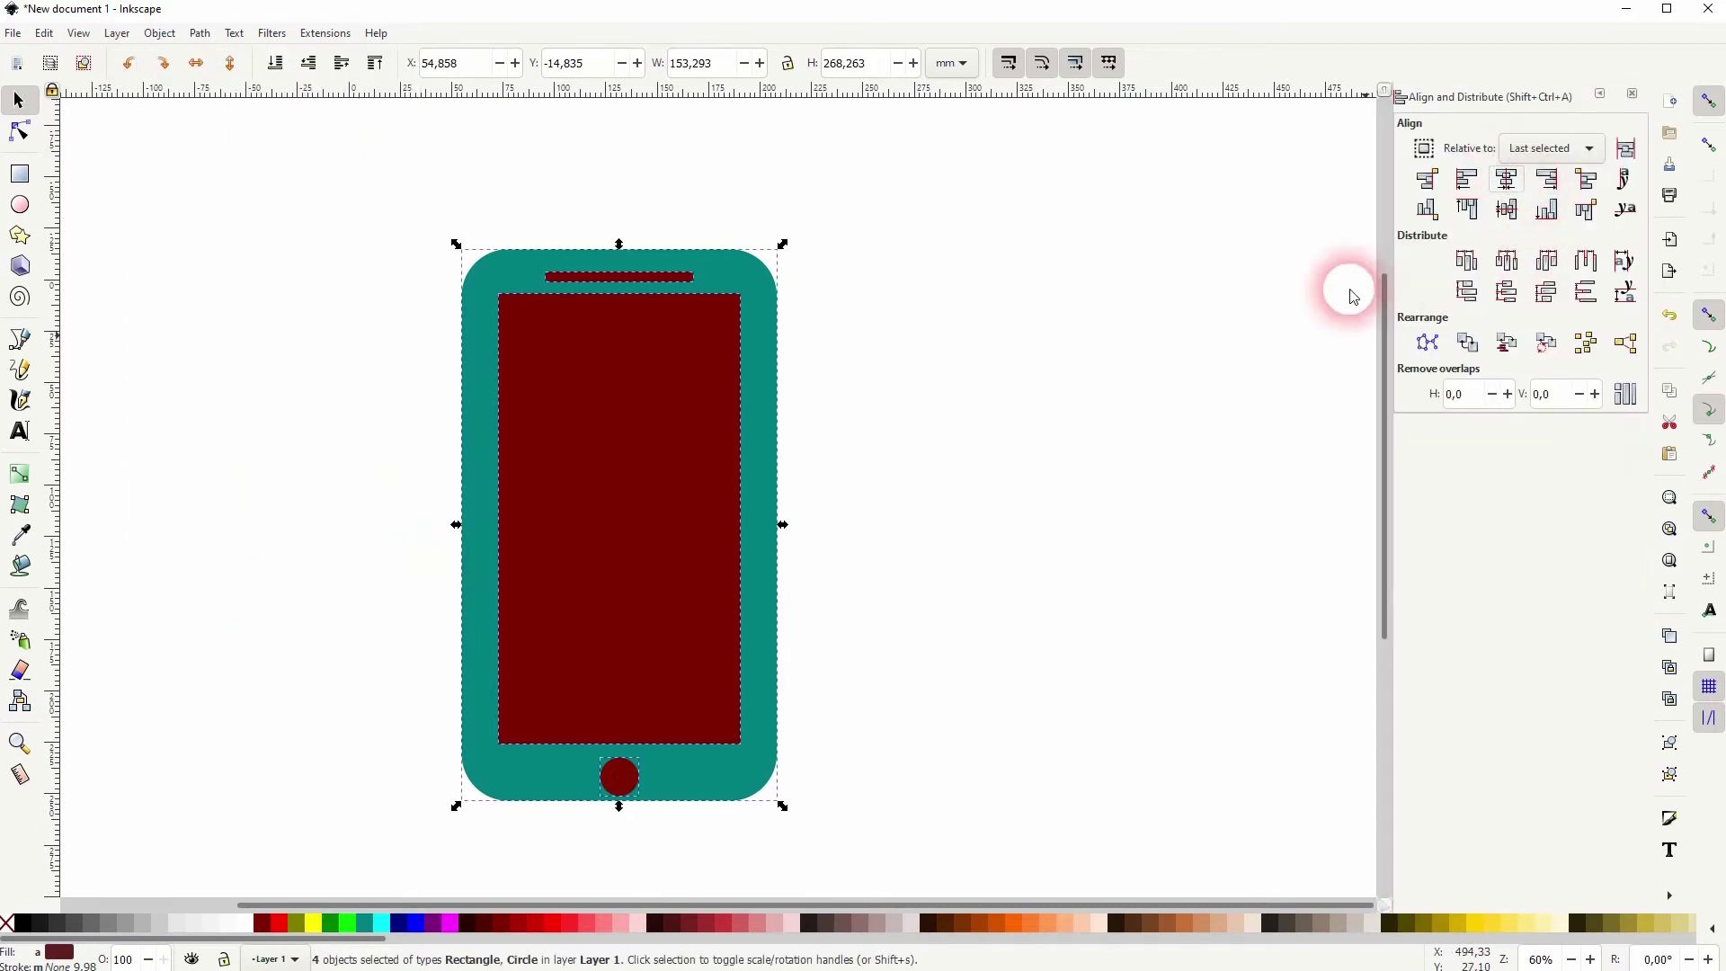
{"action": "left_click", "coordinate": [954, 600]}
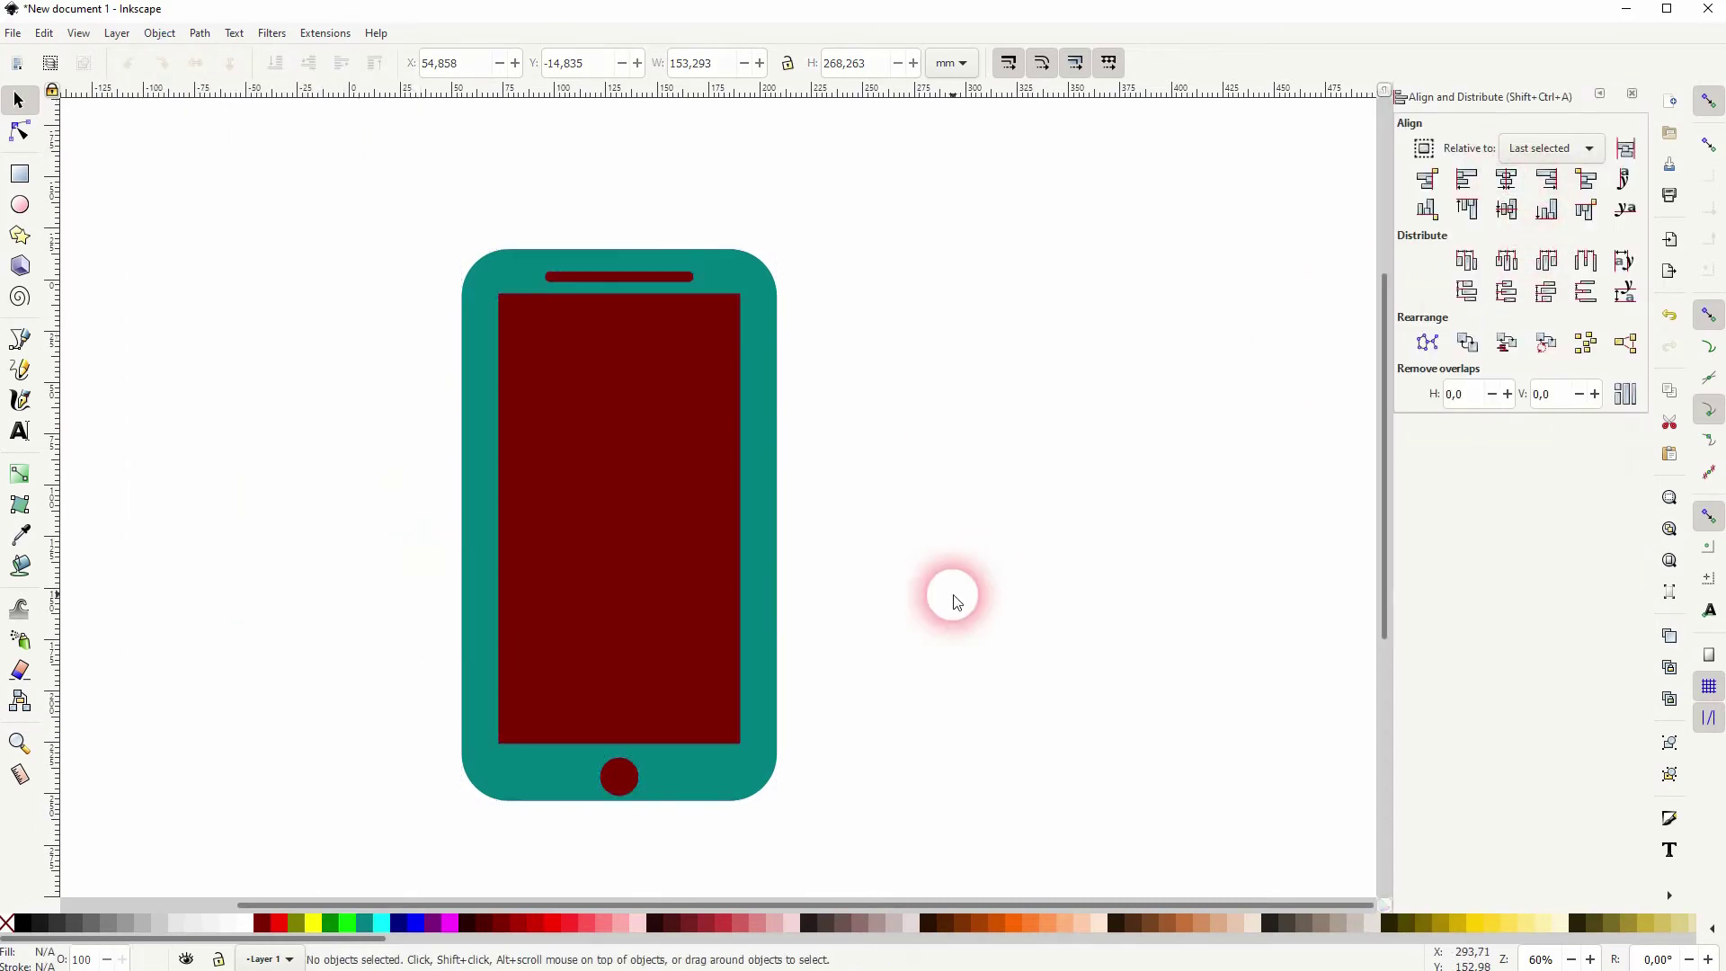
Nudge the home-button circle with the arrow keys to sit in the bottom border
{"action": "left_click", "coordinate": [624, 787]}
{"action": "key", "text": "Up"}
{"action": "key", "text": "Up"}
{"action": "key", "text": "Up"}
{"action": "key", "text": "Up"}
{"action": "key", "text": "Up"}
{"action": "key", "text": "Up"}
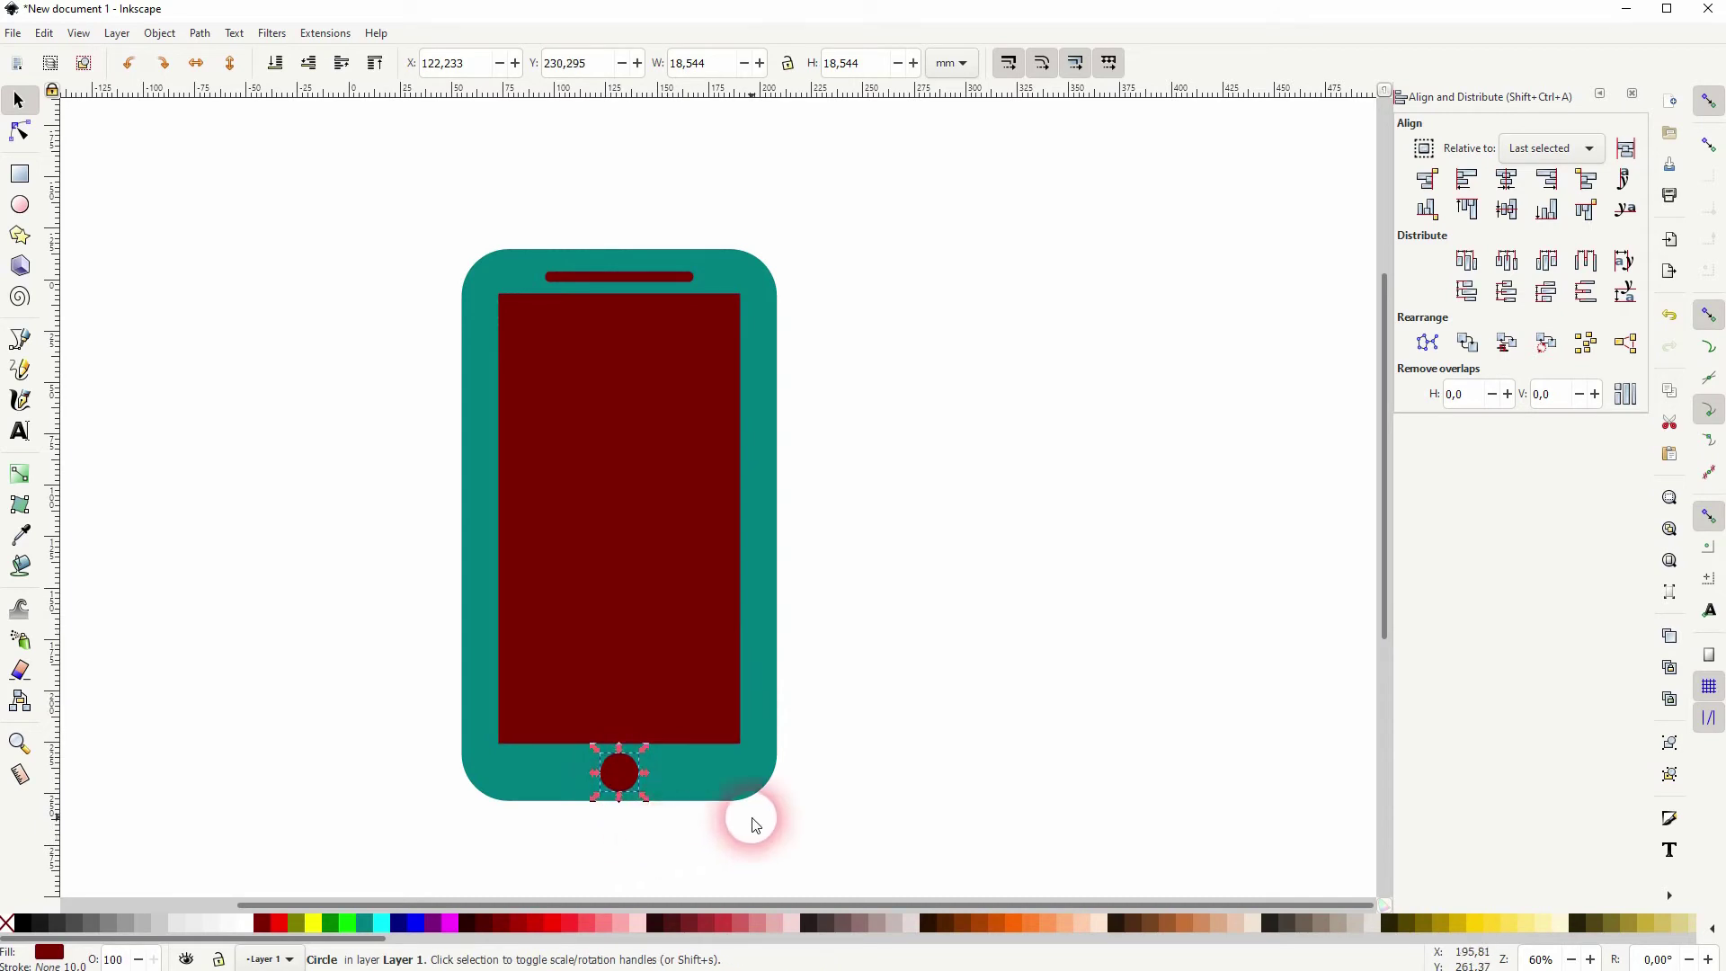
{"action": "left_click", "coordinate": [899, 781]}
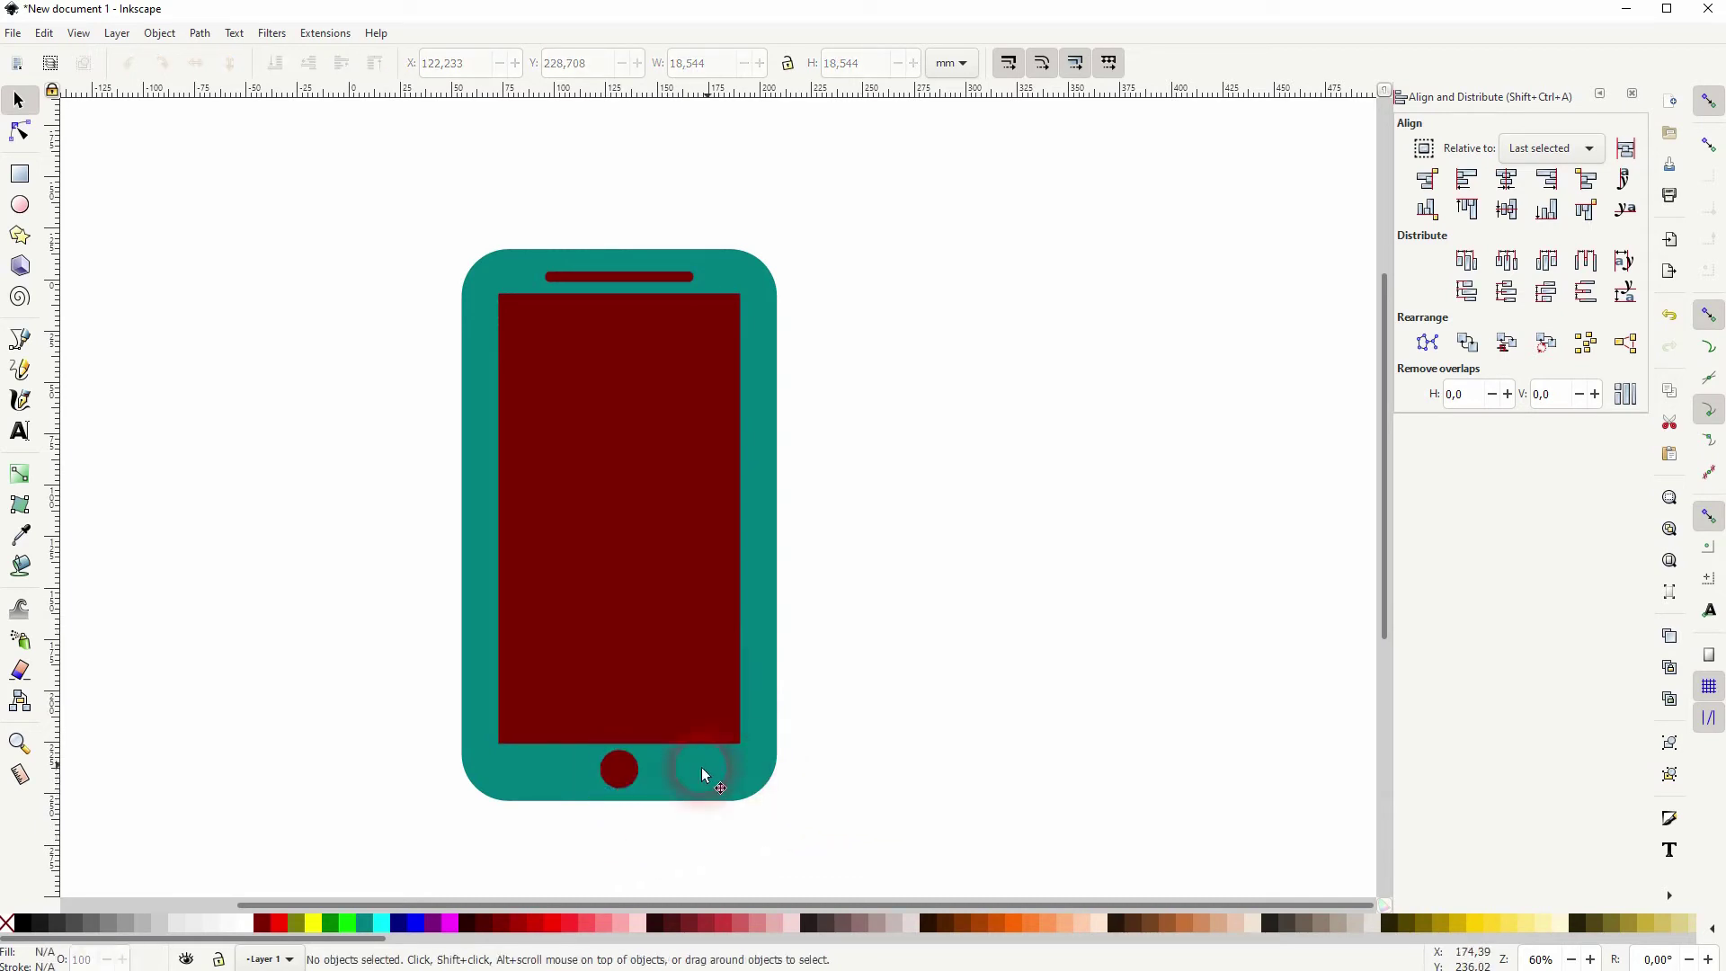
{"action": "left_click", "coordinate": [629, 771]}
{"action": "key", "text": "Down"}
{"action": "key", "text": "Down"}
{"action": "left_click", "coordinate": [927, 760]}
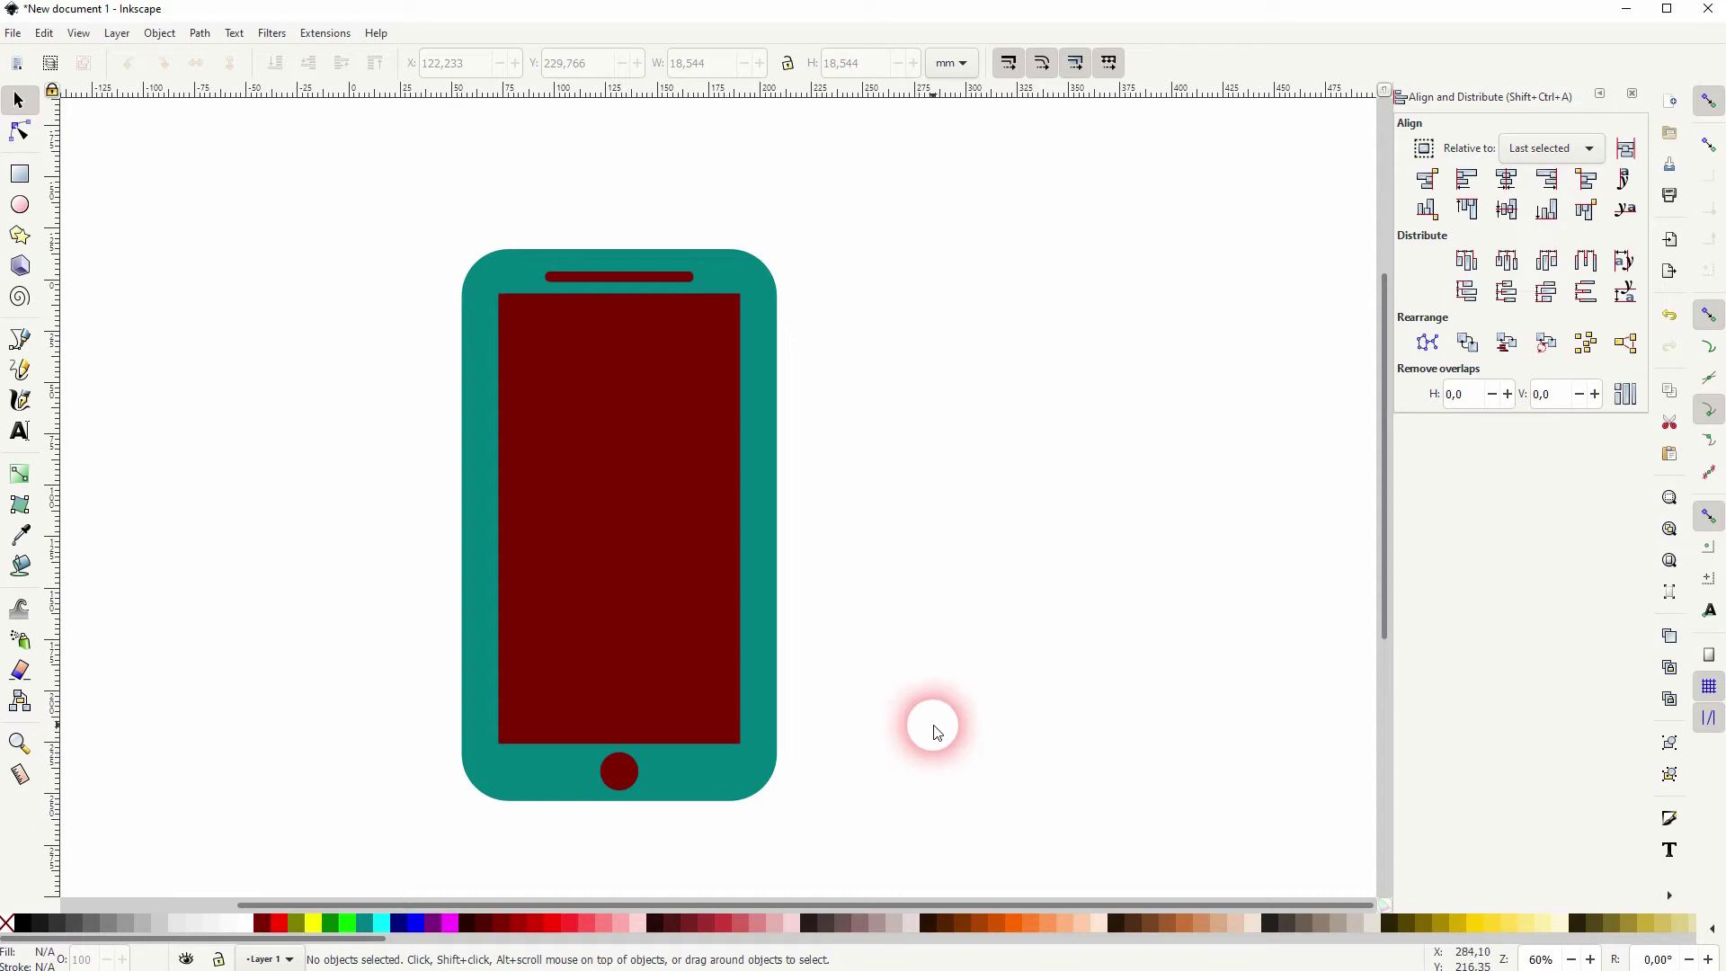
Draw a large circle centred on the phone and lower it behind everything as a backdrop
{"action": "left_click", "coordinate": [20, 205]}
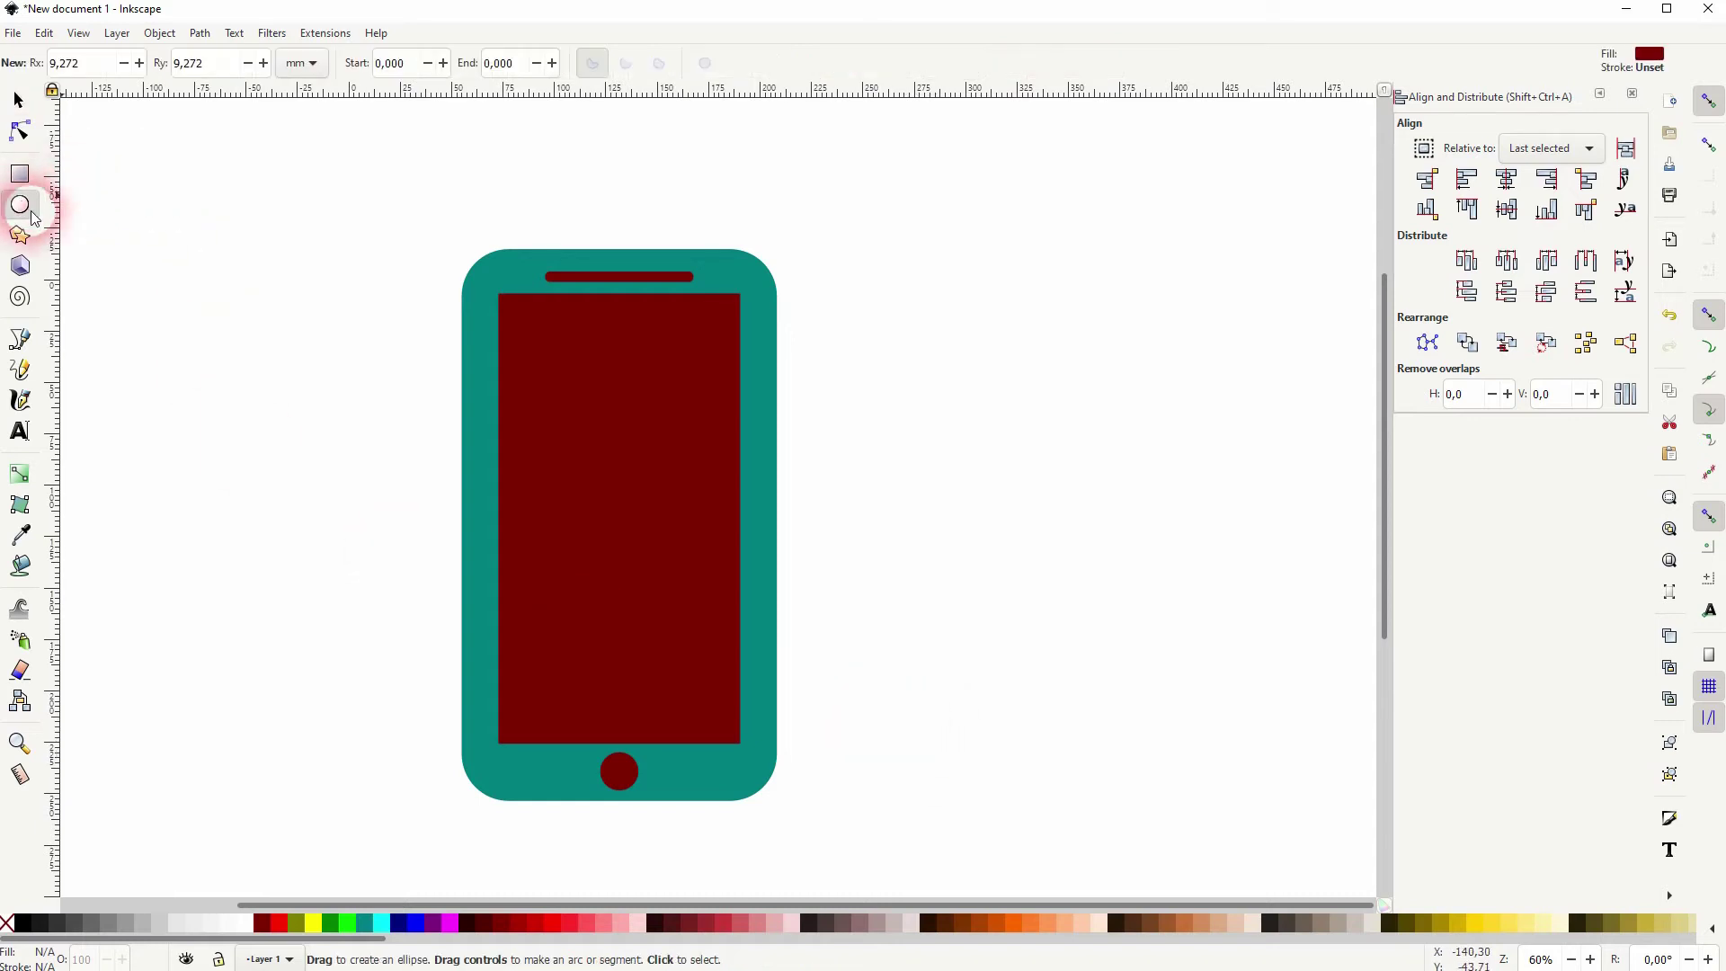
{"action": "scroll", "coordinate": [592, 426], "scroll_direction": "down", "scroll_amount": 1}
{"action": "left_click_drag", "start_coordinate": [615, 487], "coordinate": [875, 725]}
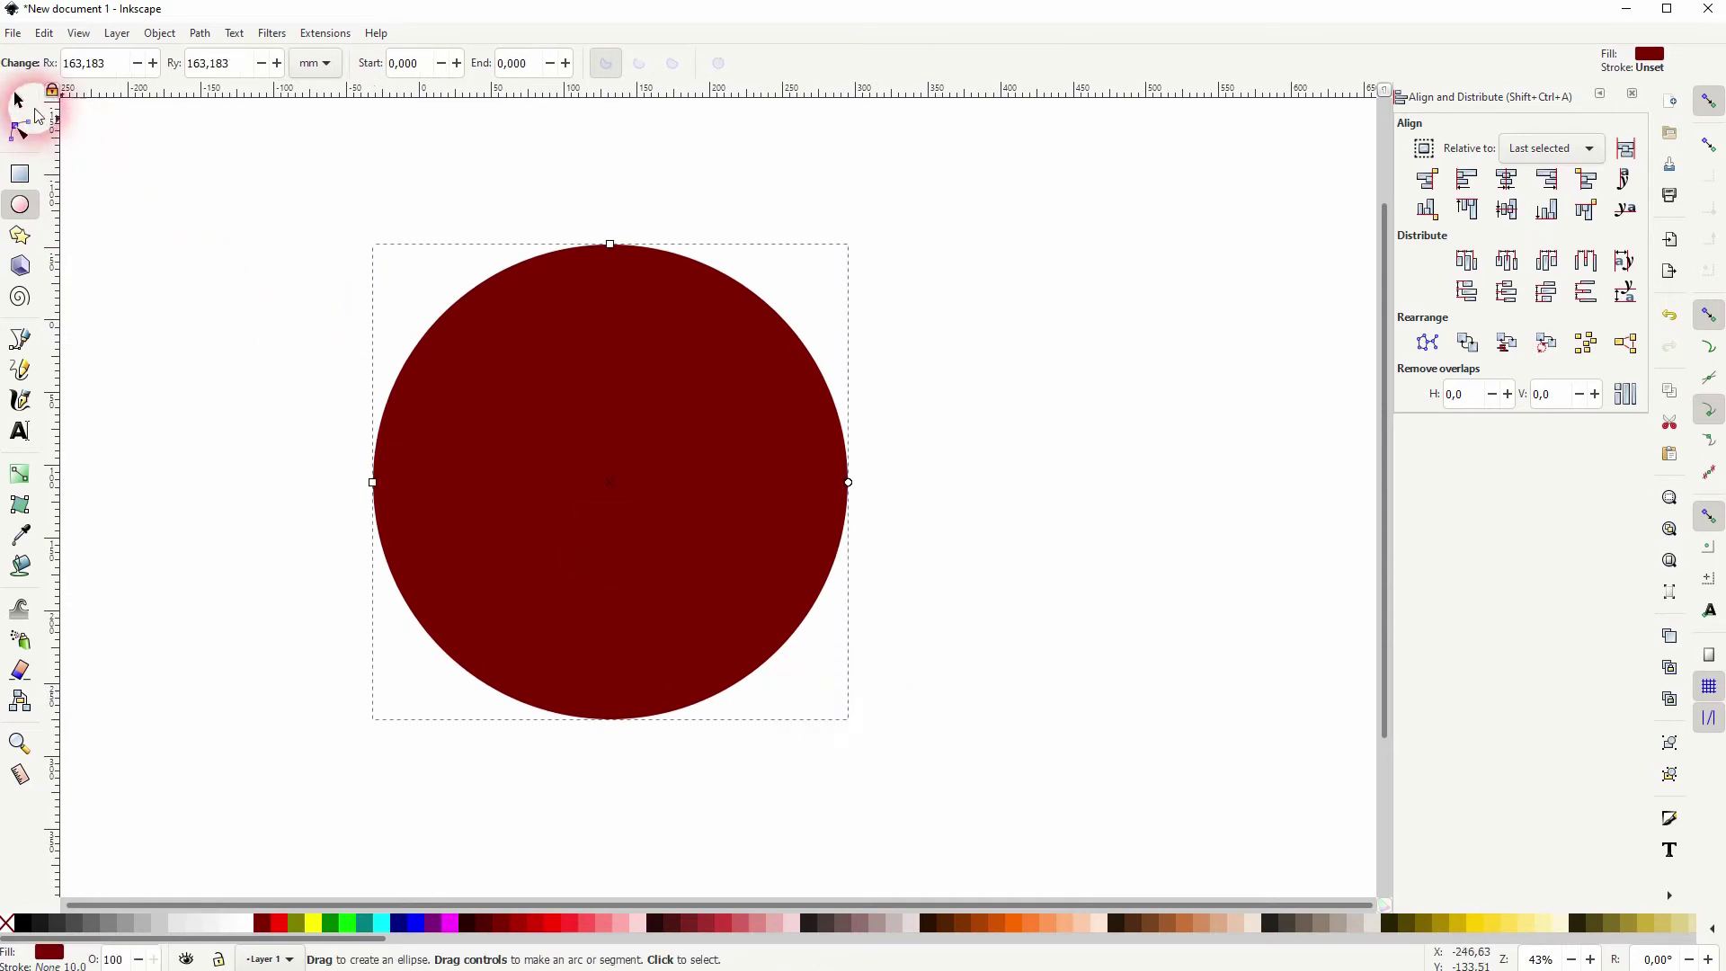
{"action": "left_click", "coordinate": [18, 100]}
{"action": "left_click", "coordinate": [275, 64]}
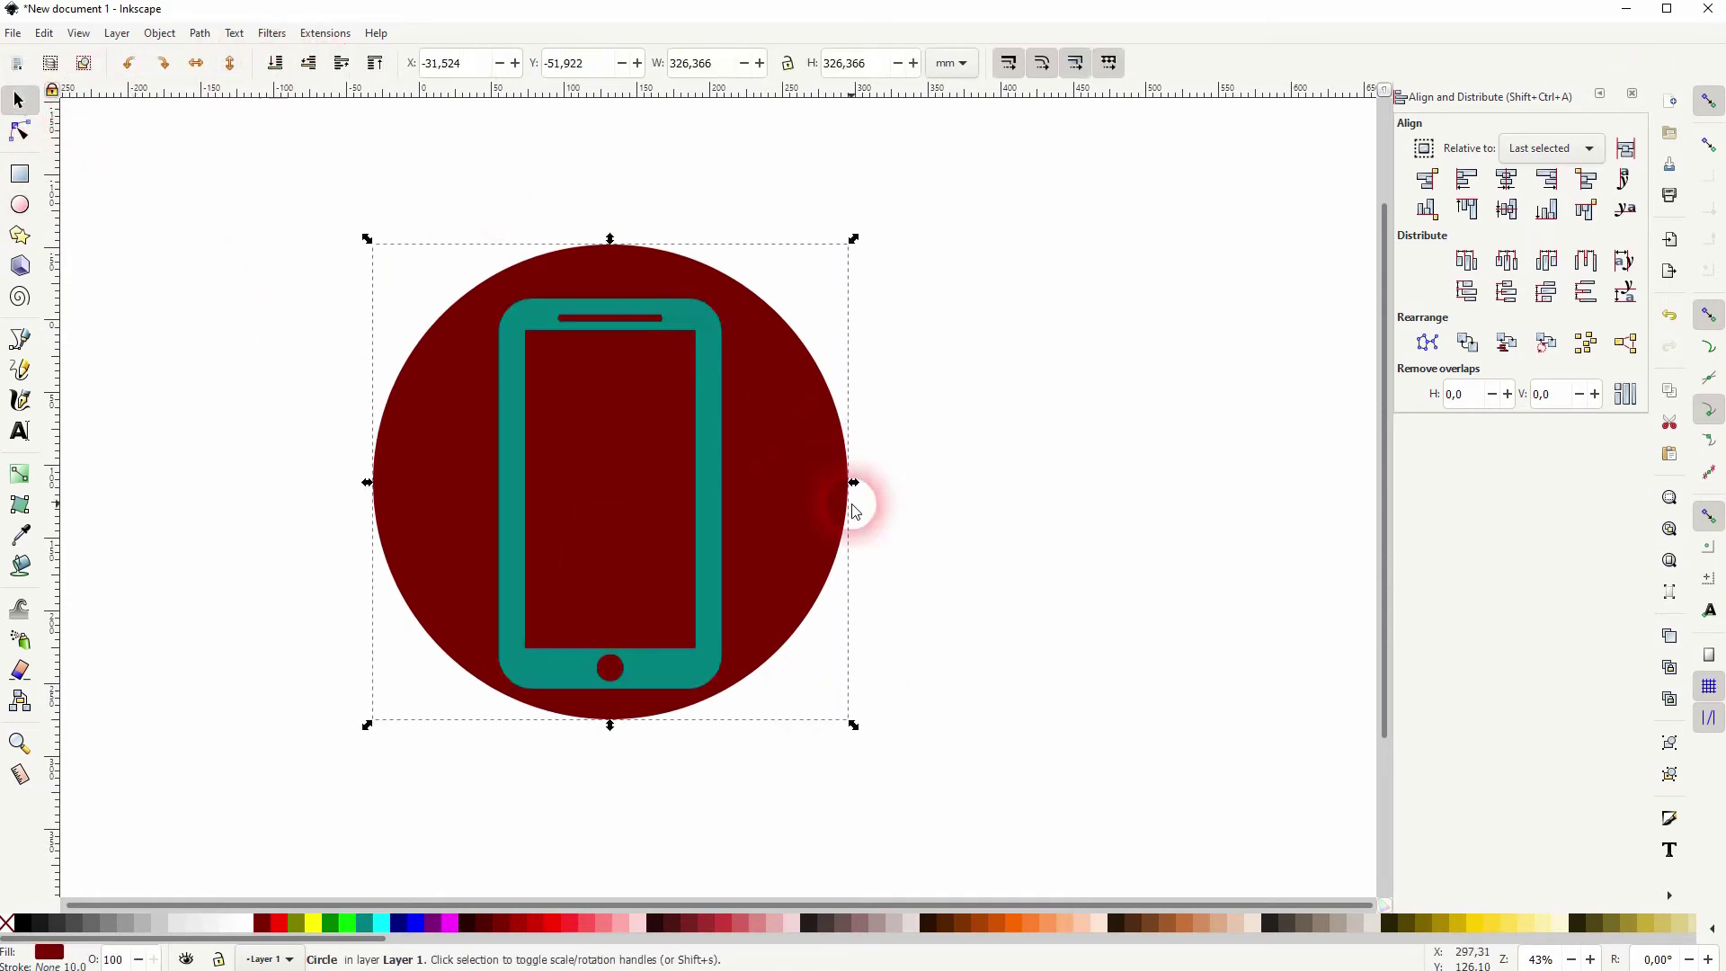
{"action": "left_click", "coordinate": [960, 563]}
{"action": "left_click", "coordinate": [601, 502]}
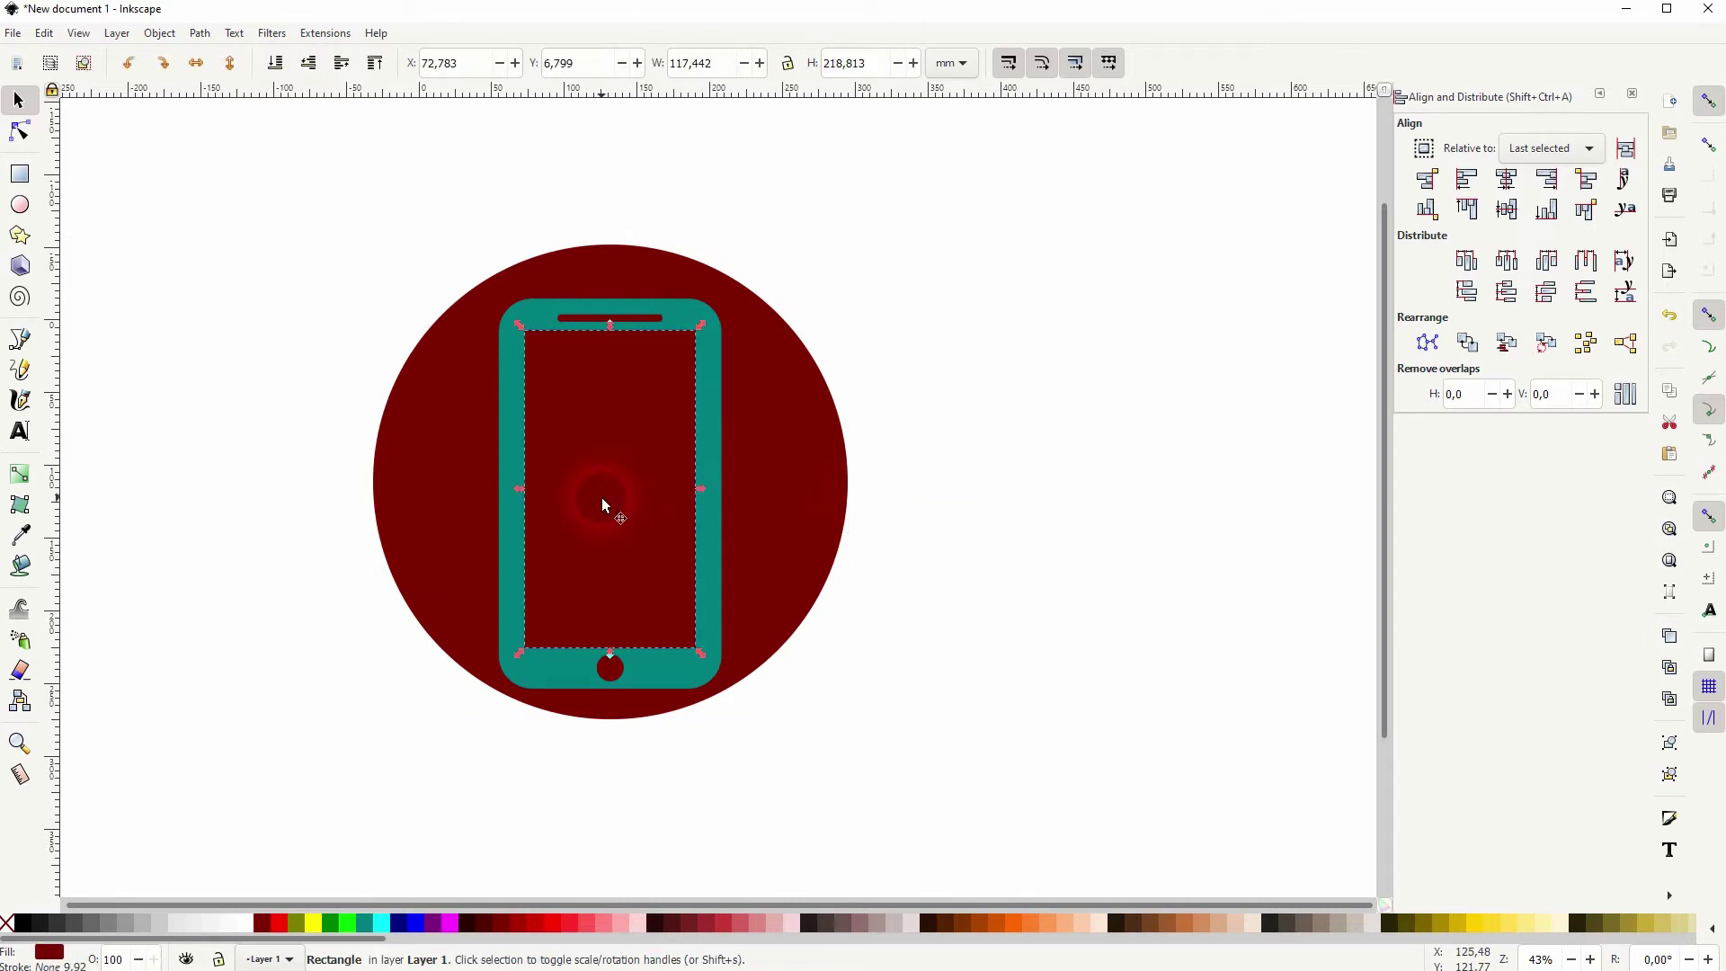
Make the screen rectangle teal and the phone body white
{"action": "left_click", "coordinate": [249, 931]}
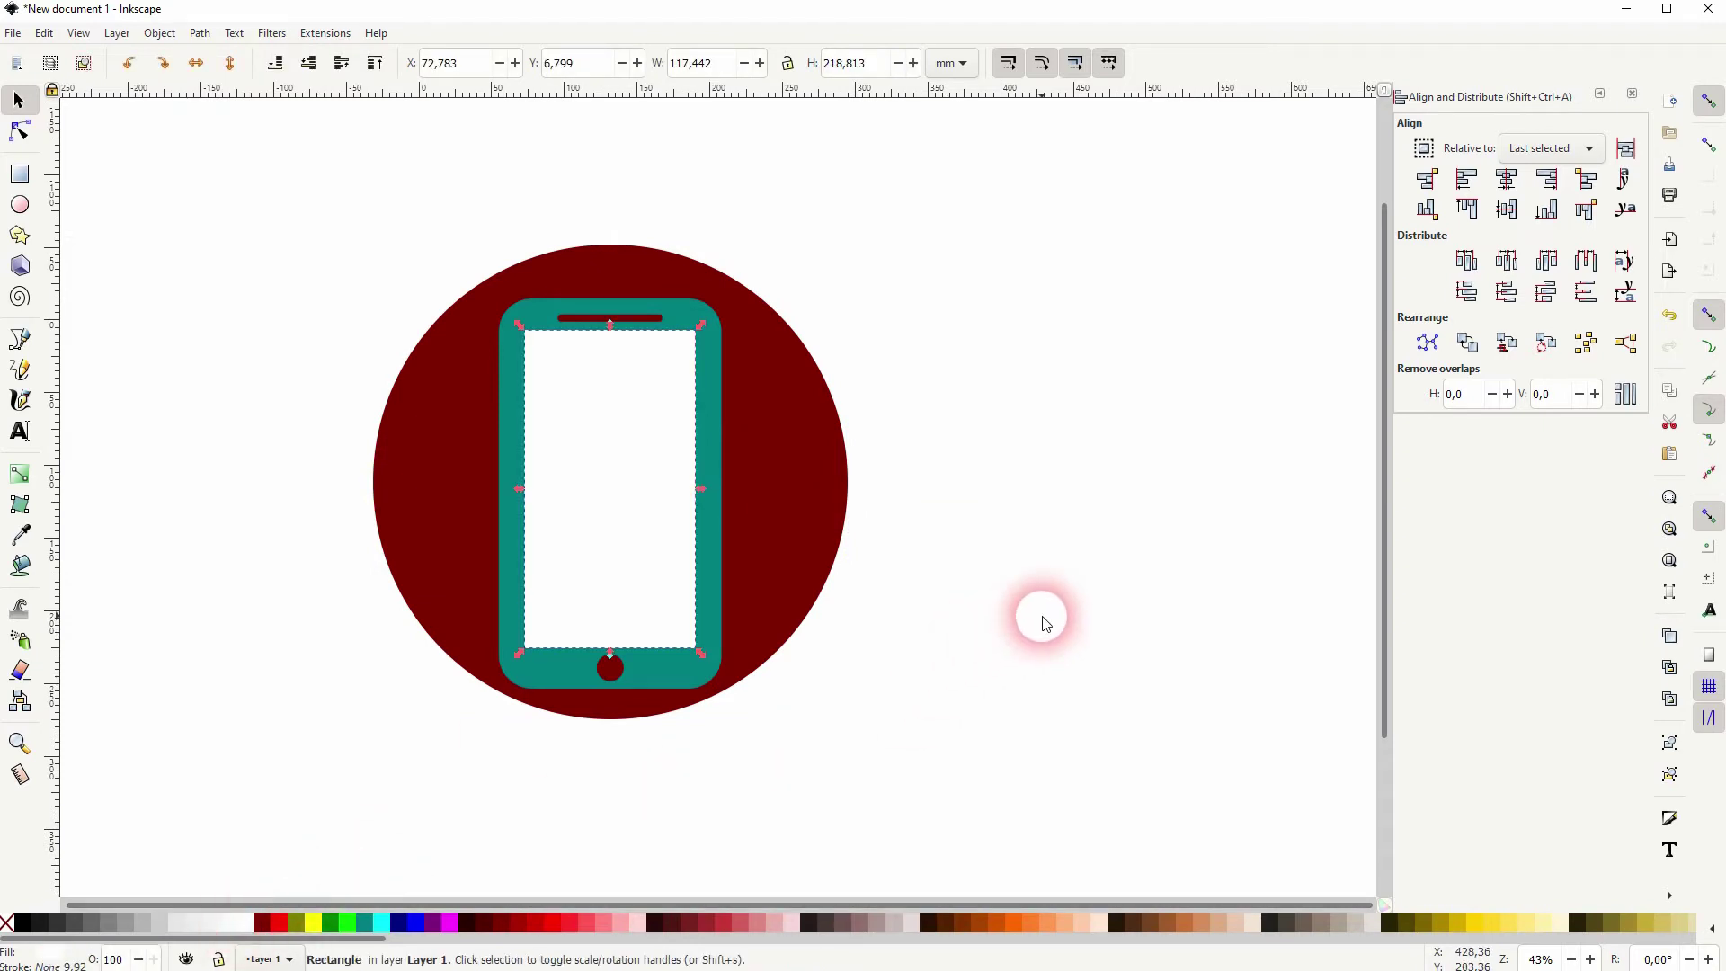
{"action": "left_click", "coordinate": [366, 927]}
{"action": "left_click", "coordinate": [354, 705]}
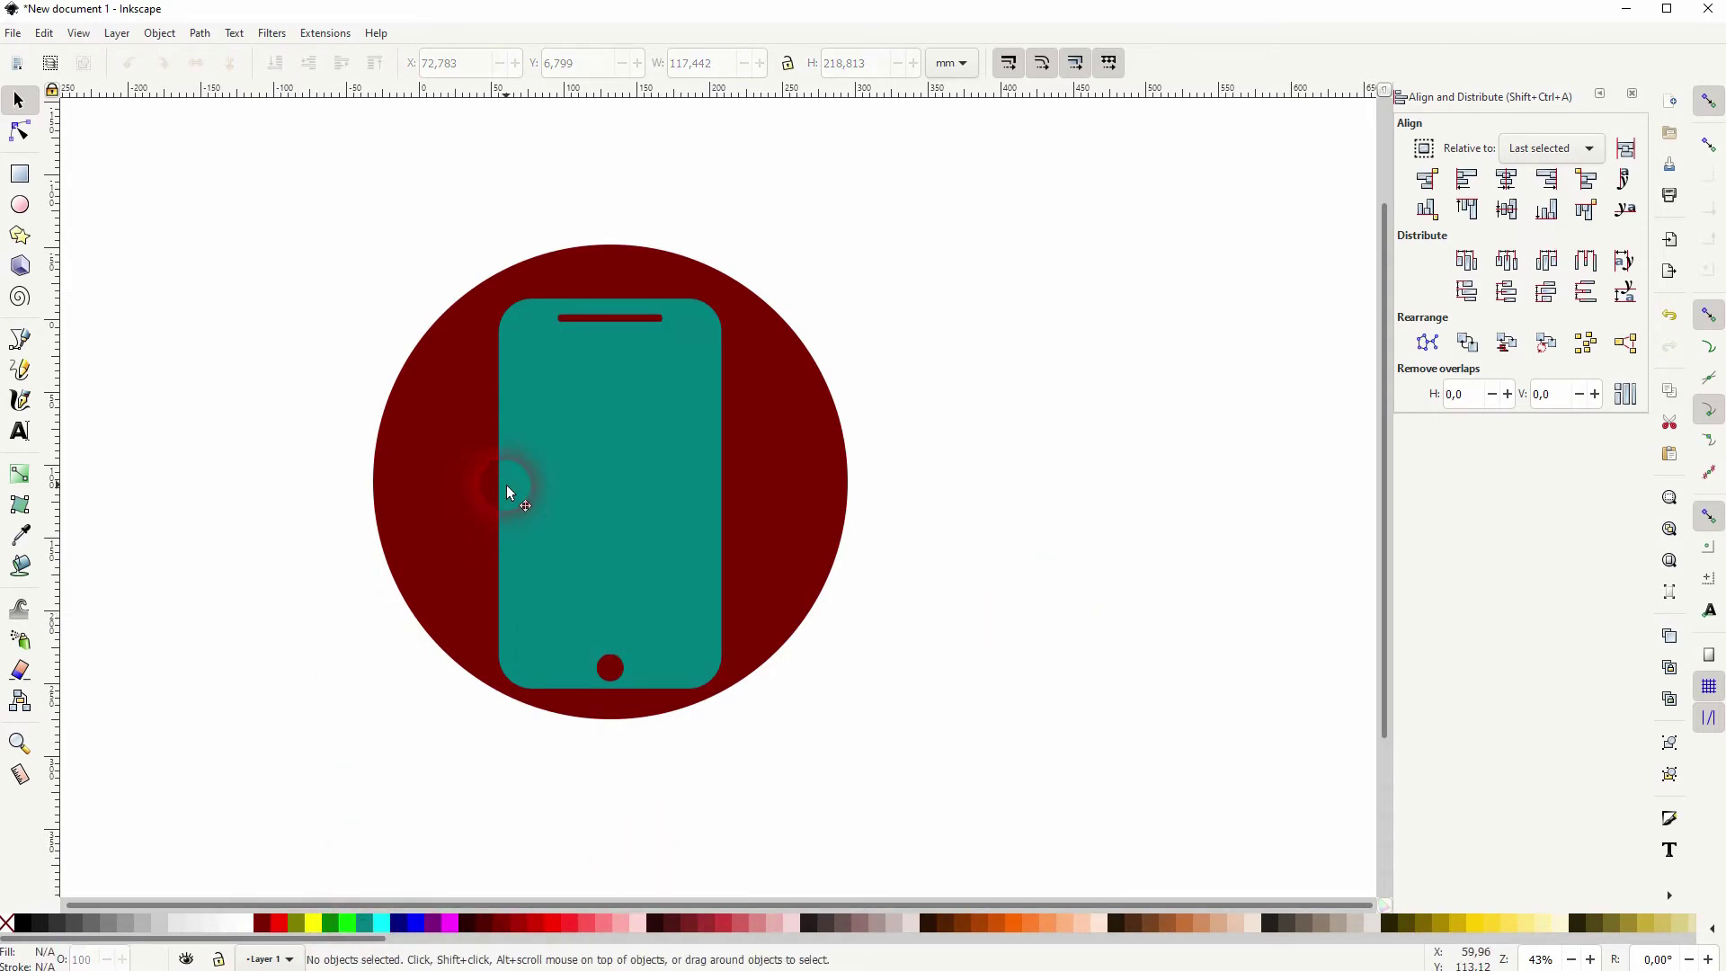
{"action": "left_click", "coordinate": [506, 490]}
{"action": "left_click", "coordinate": [236, 926]}
{"action": "left_click", "coordinate": [982, 719]}
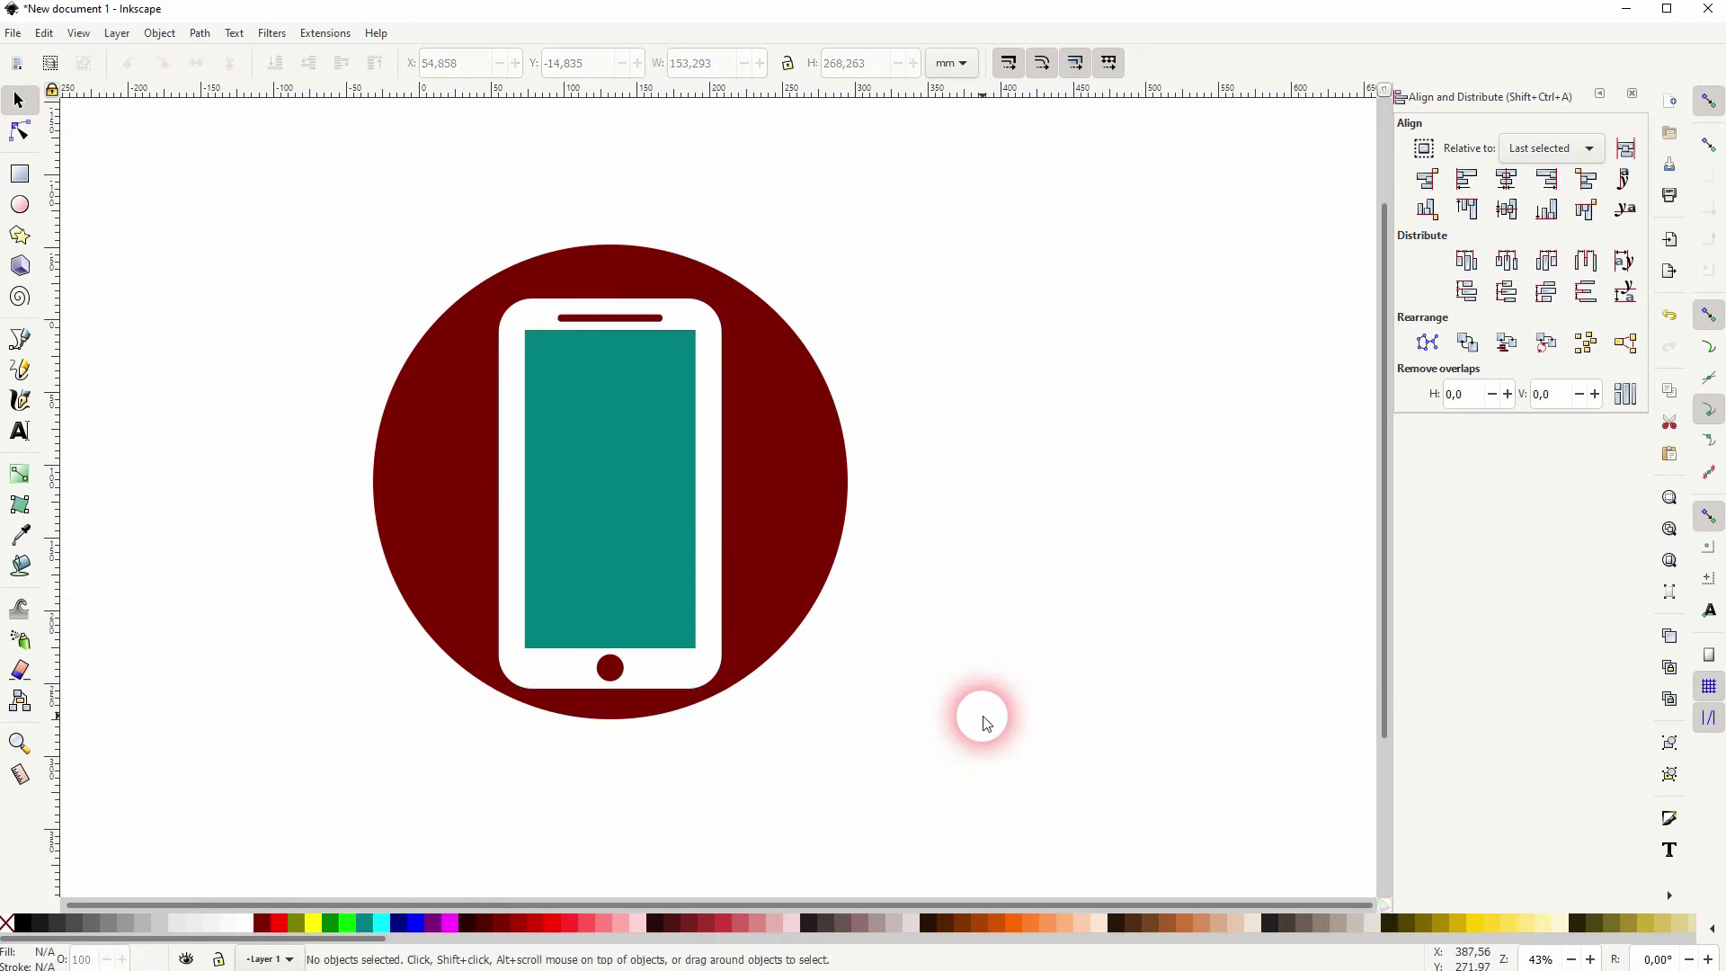
Colour the speaker bar, home button and background circle teal, then select every part
{"action": "left_click", "coordinate": [611, 670]}
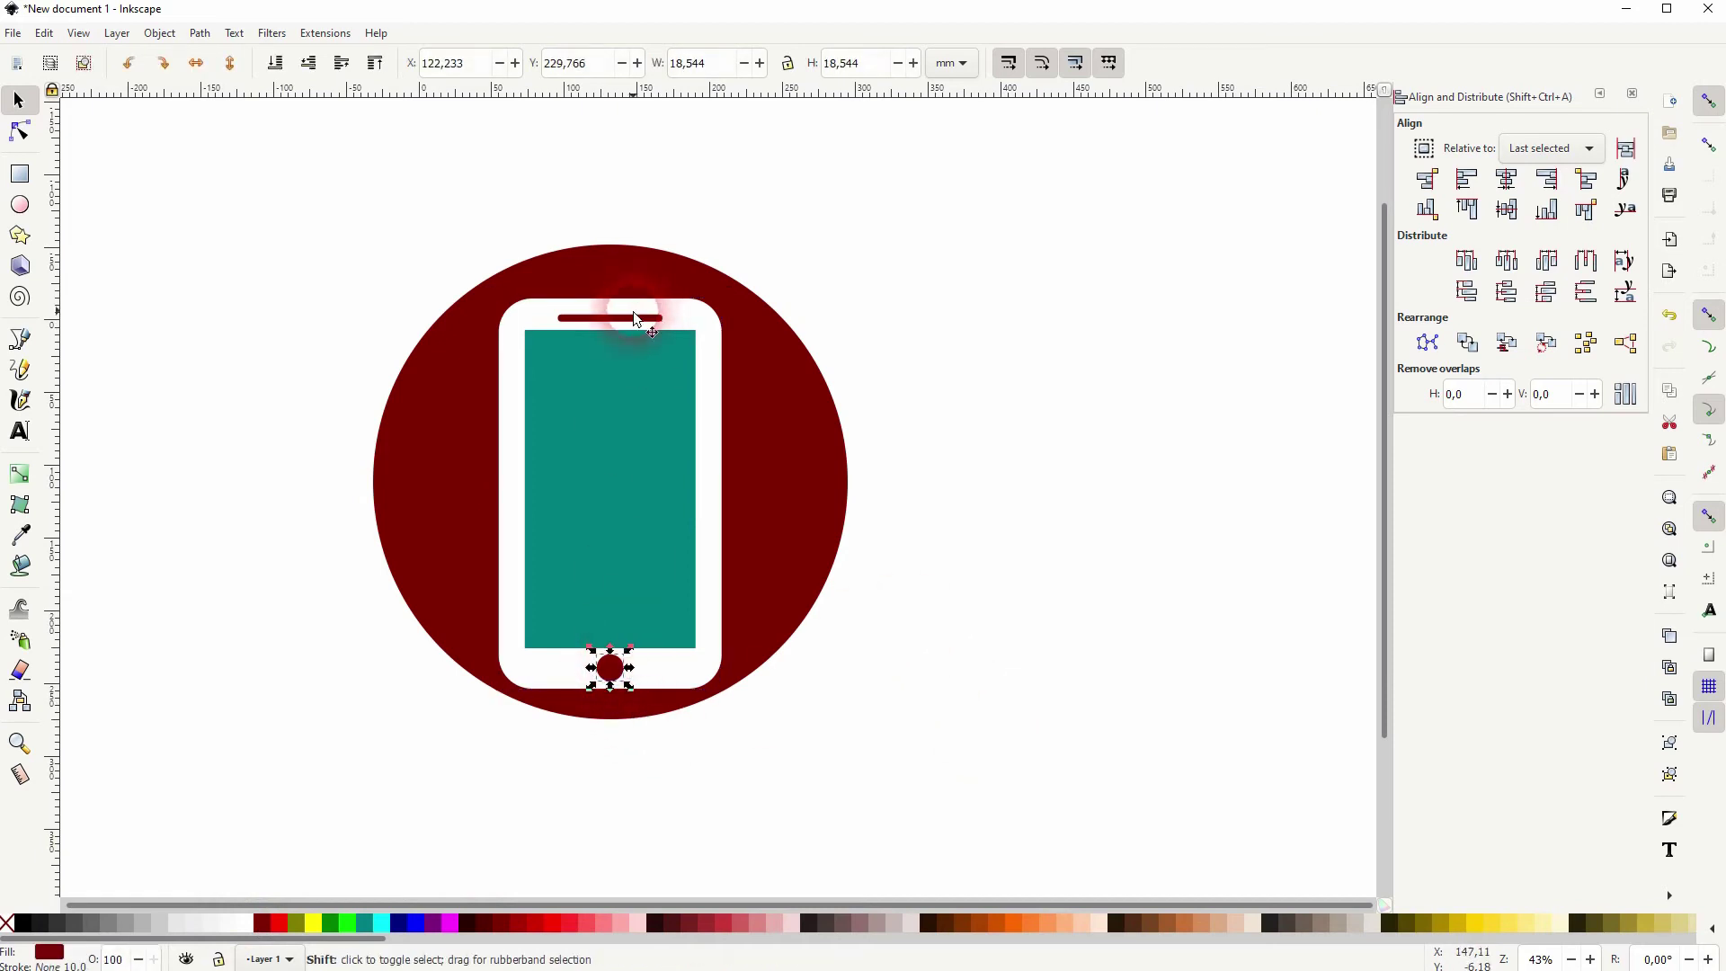
{"action": "left_click", "coordinate": [634, 319], "text": "shift"}
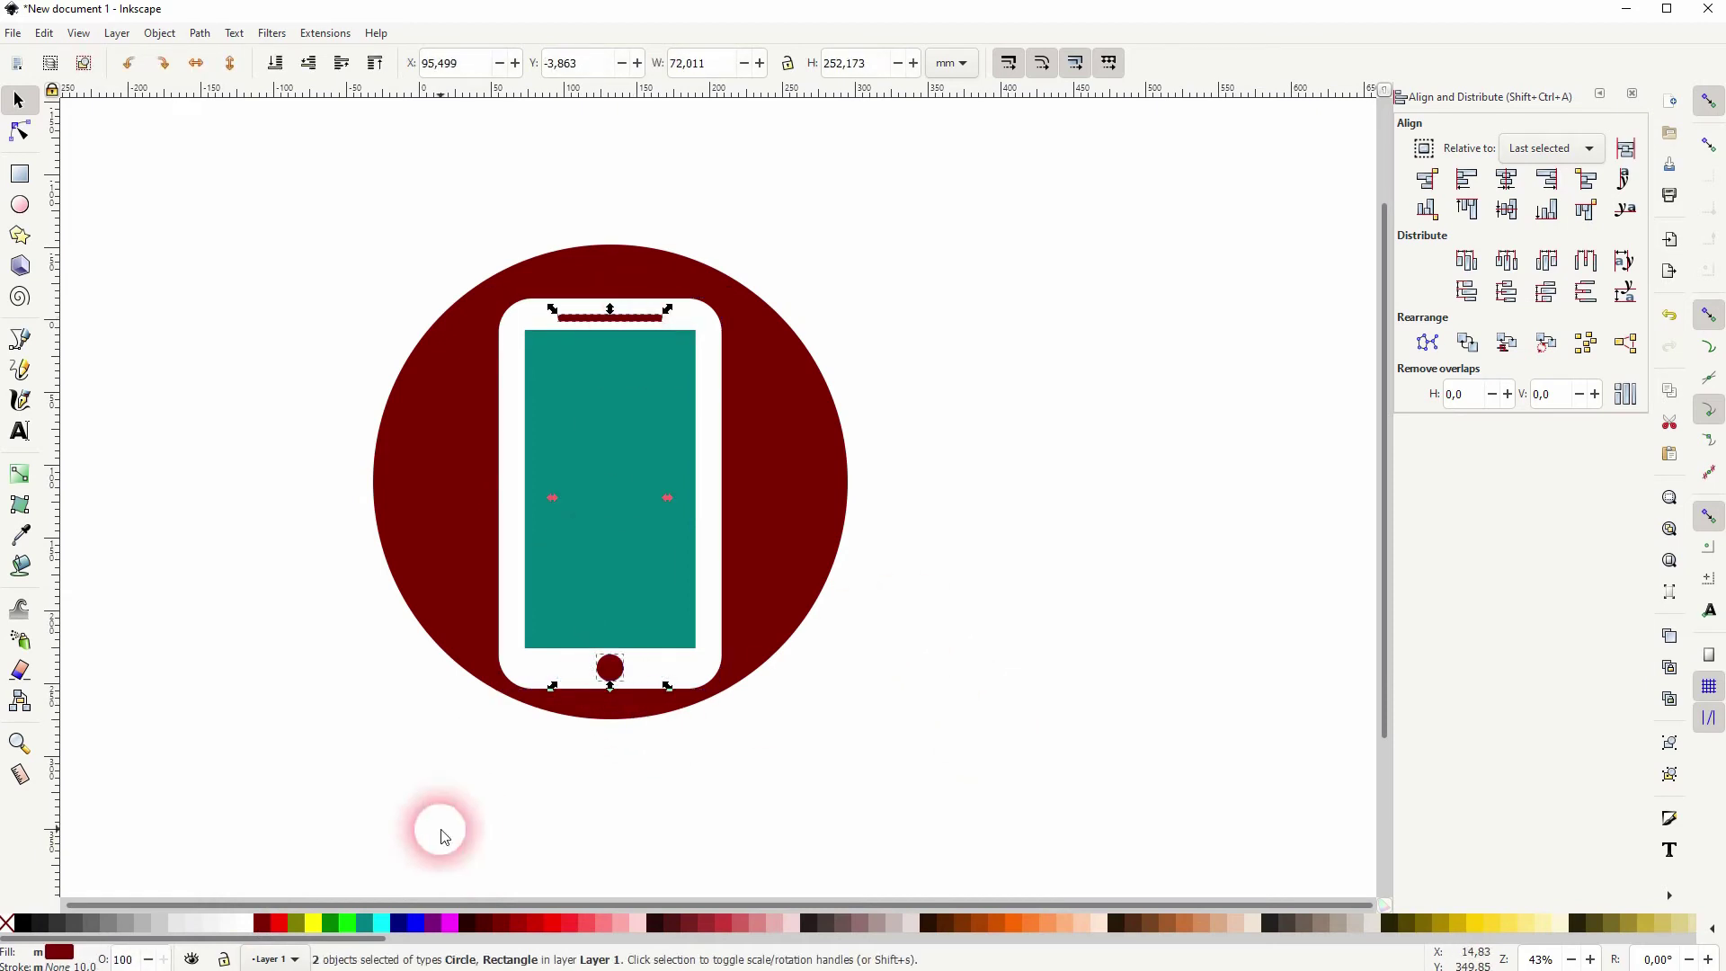
{"action": "left_click", "coordinate": [367, 927]}
{"action": "left_click", "coordinate": [899, 719]}
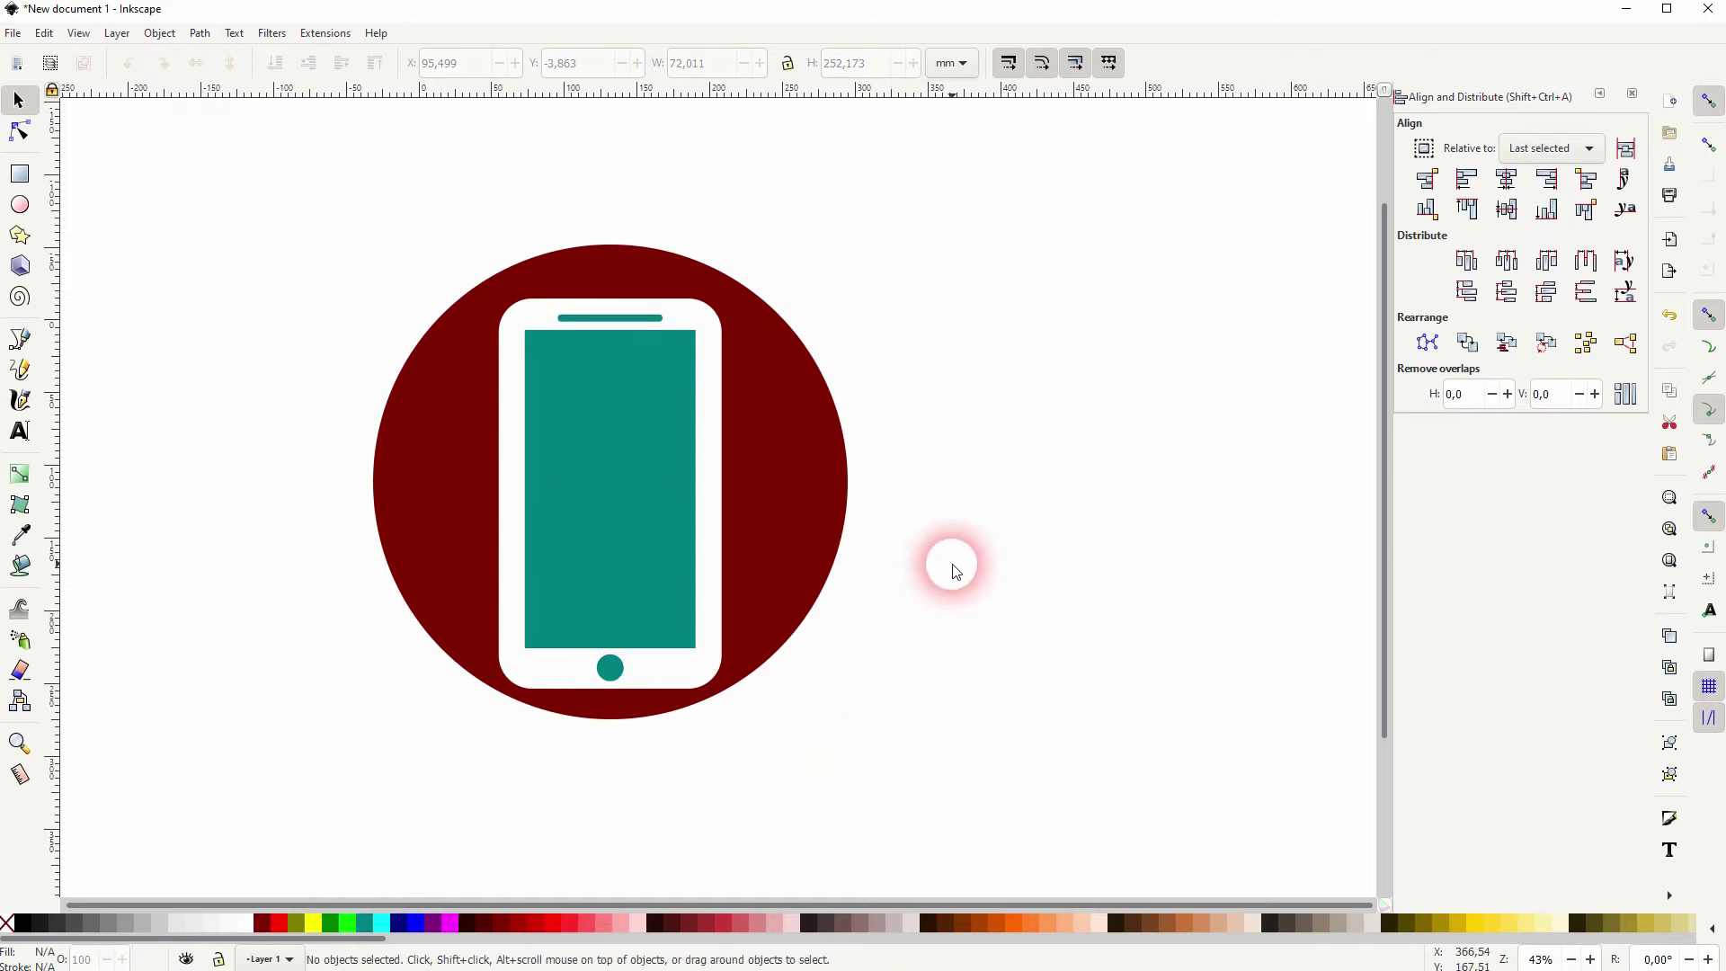
{"action": "left_click", "coordinate": [816, 505]}
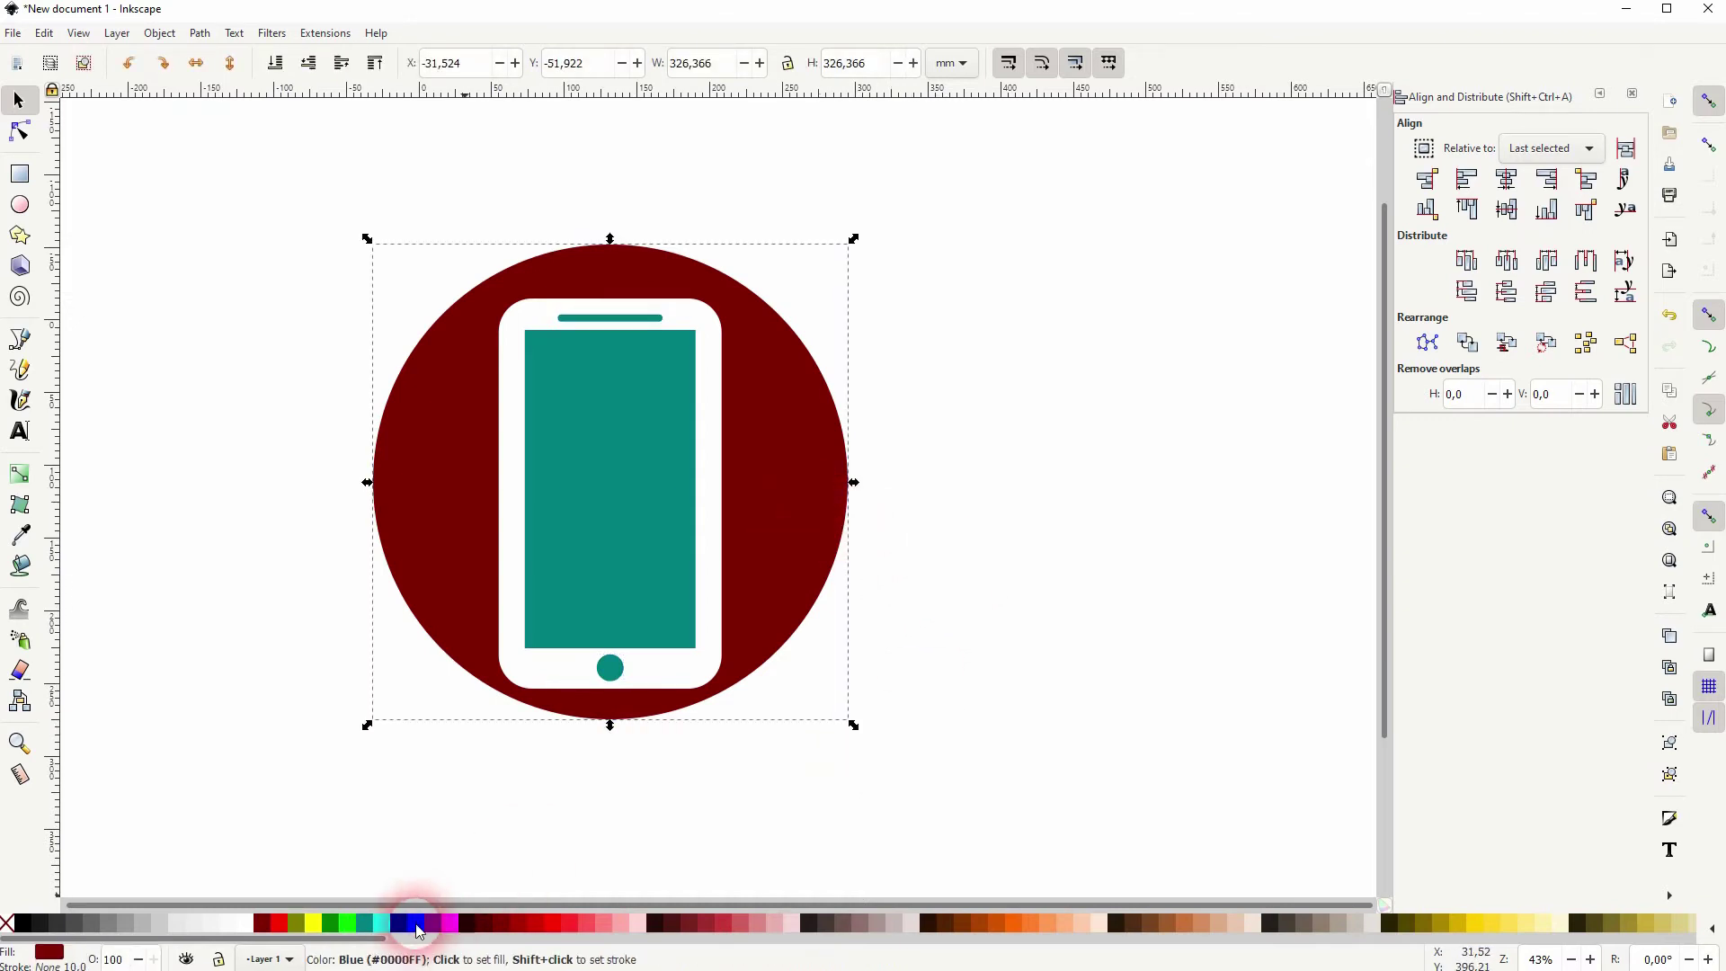
{"action": "left_click", "coordinate": [367, 927]}
{"action": "left_click", "coordinate": [846, 593]}
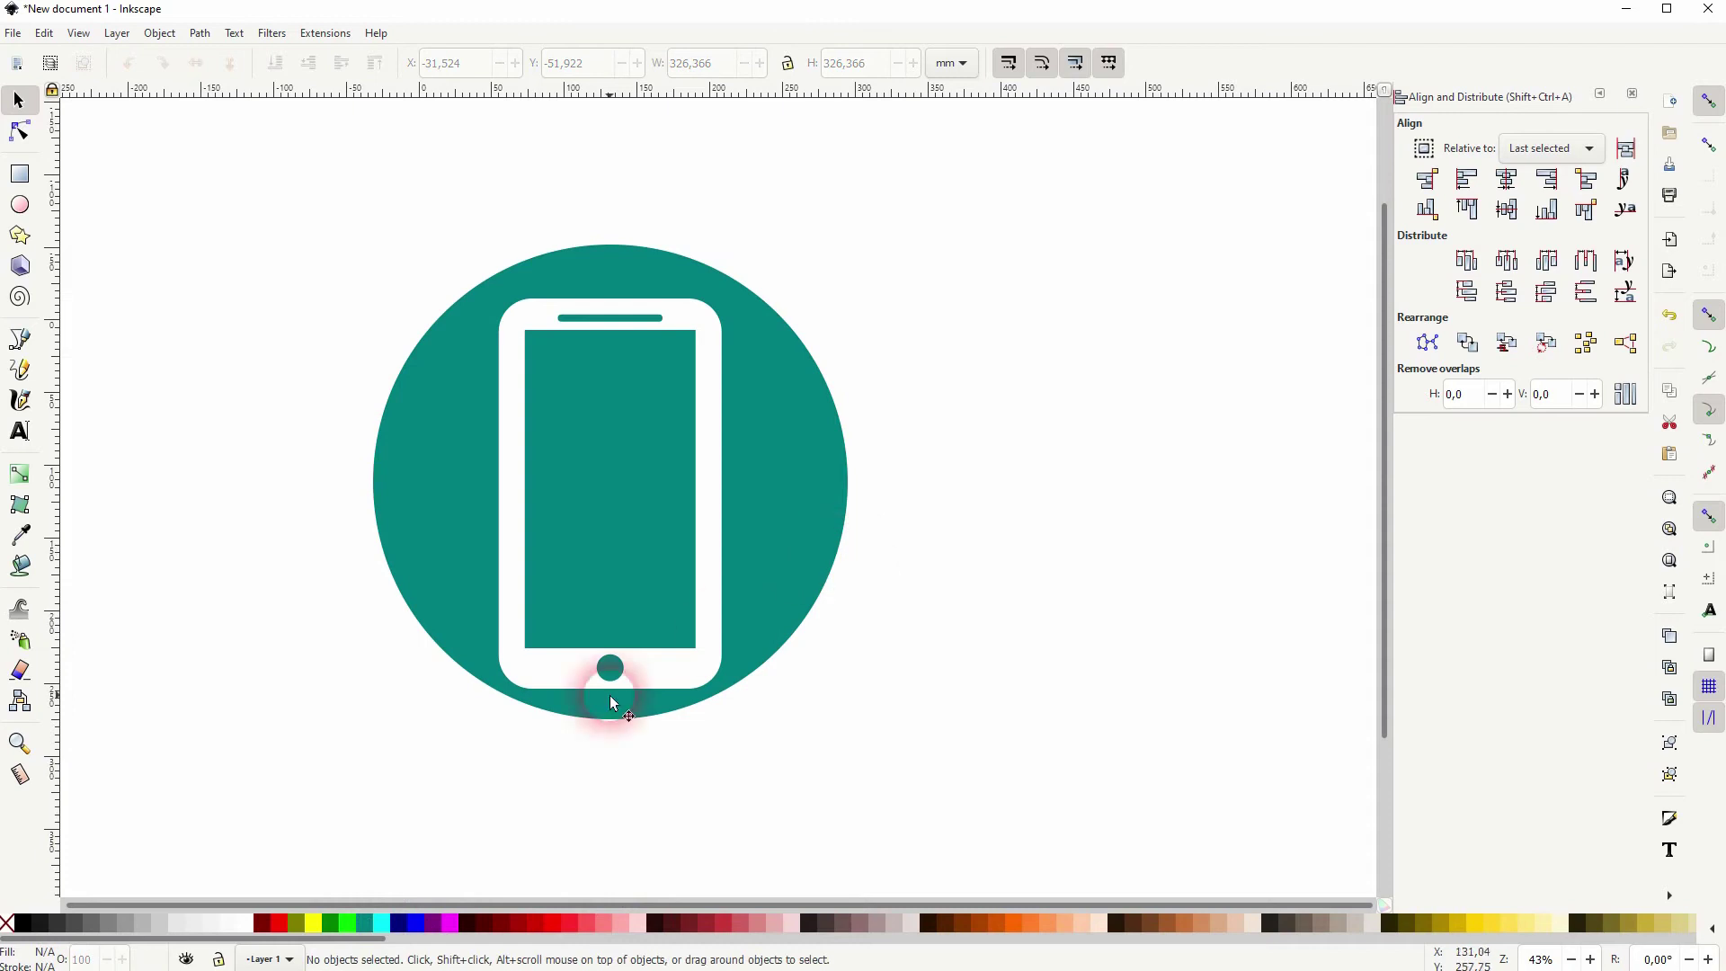
{"action": "left_click_drag", "start_coordinate": [231, 774], "coordinate": [973, 167]}
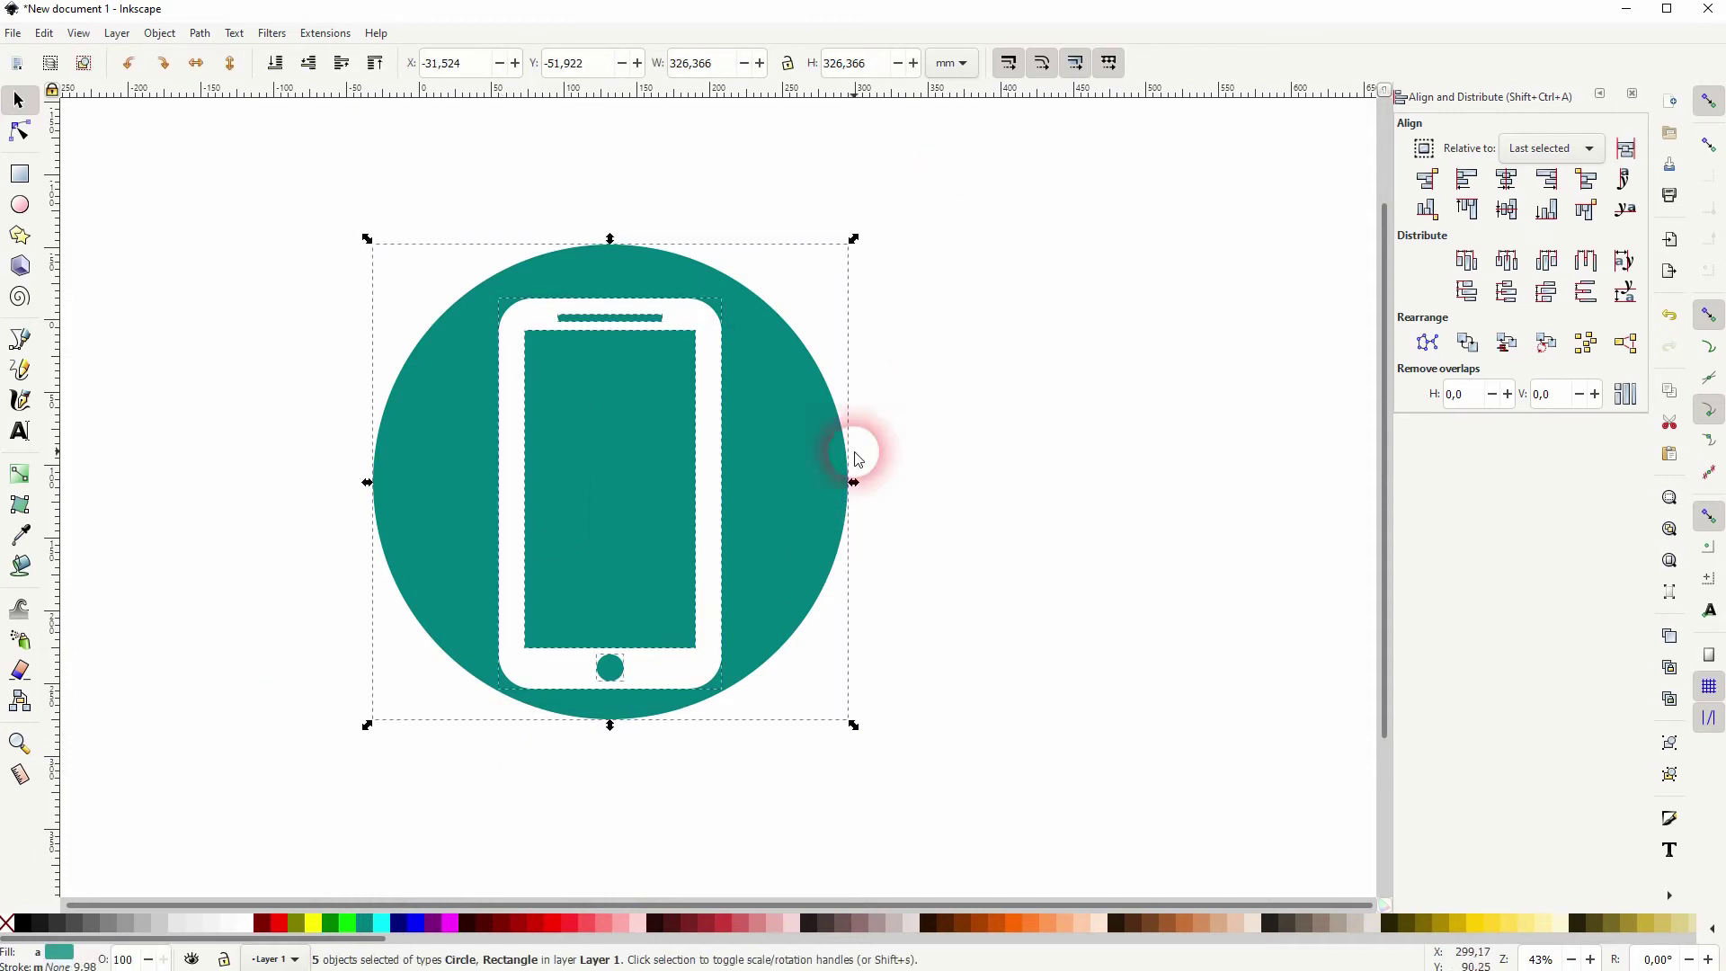
Group the phone parts, leaving the background circle out of the group
{"action": "left_click", "coordinate": [806, 489], "text": "shift"}
{"action": "left_click", "coordinate": [661, 349]}
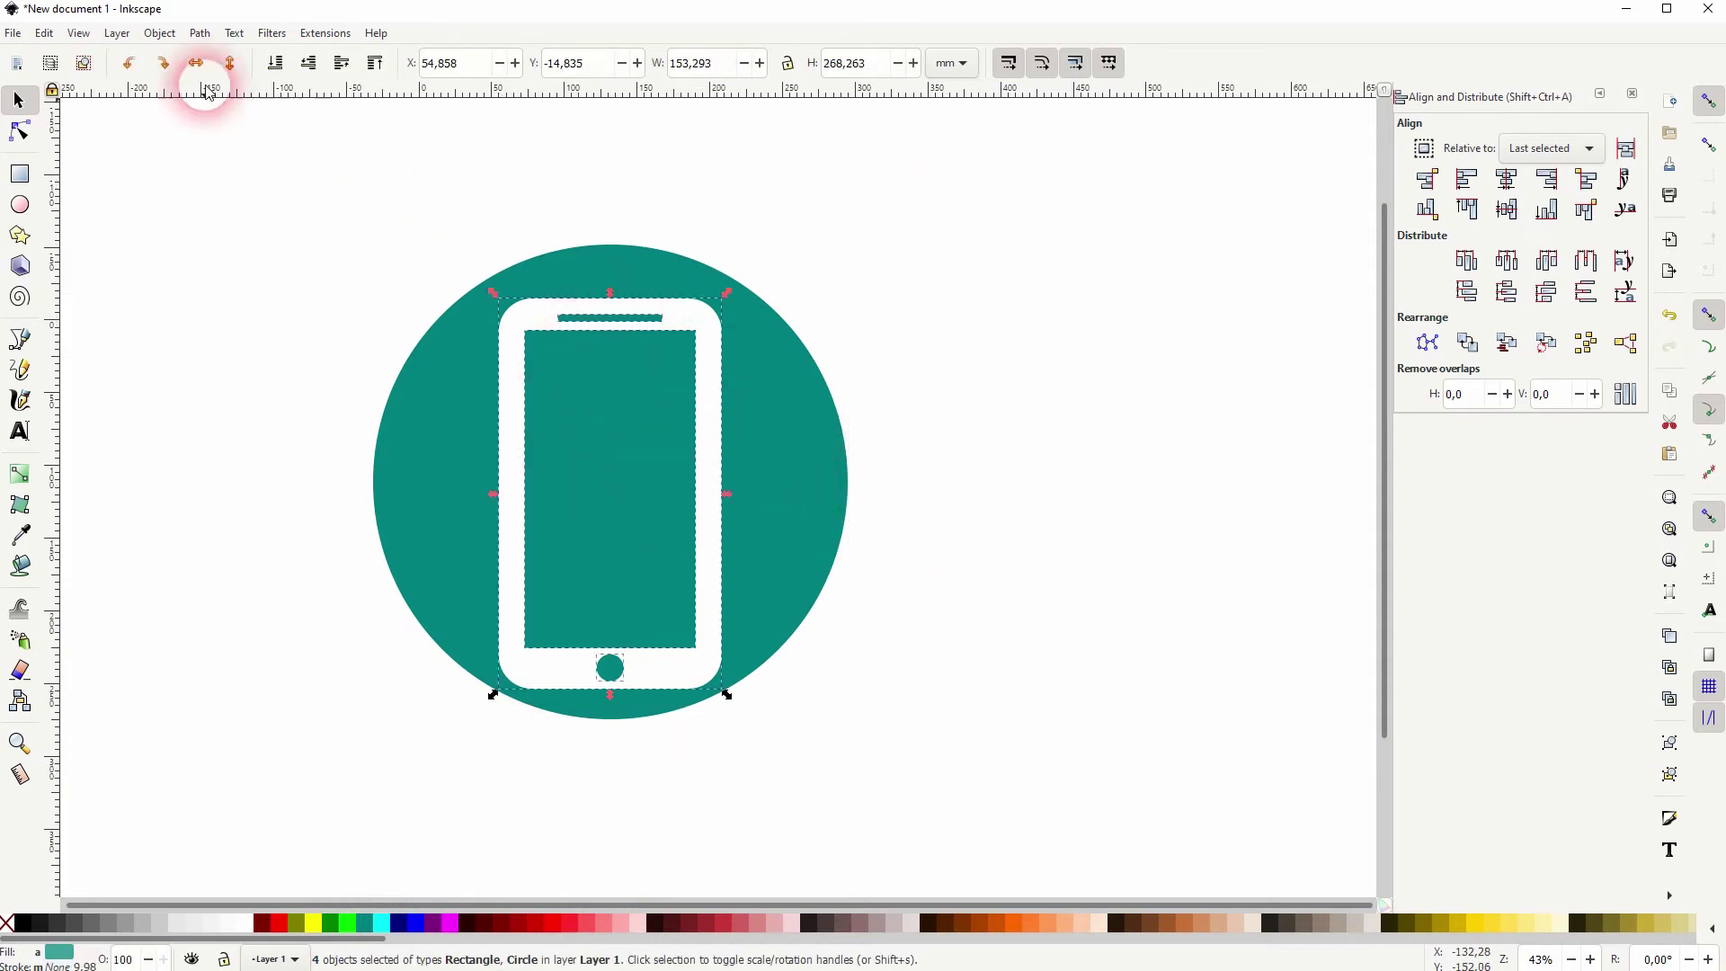
{"action": "left_click", "coordinate": [159, 33]}
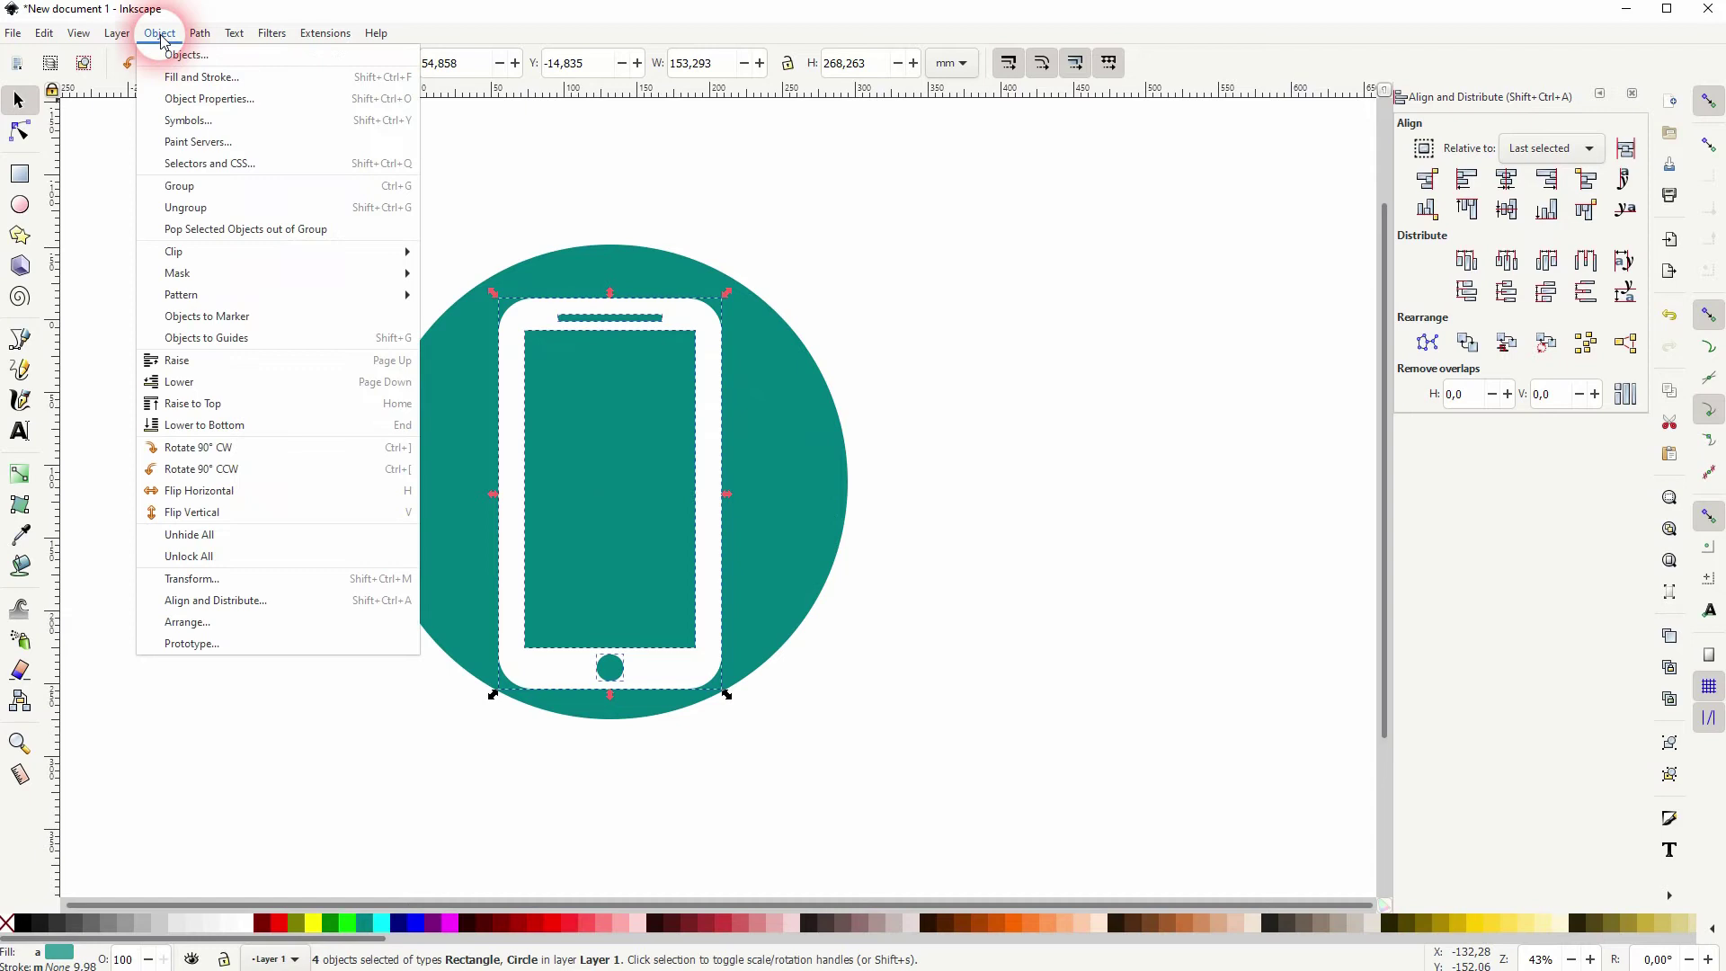
{"action": "left_click", "coordinate": [216, 200]}
Centre the circle and phone group on both vertical and horizontal axes
{"action": "left_click_drag", "start_coordinate": [219, 771], "coordinate": [998, 148]}
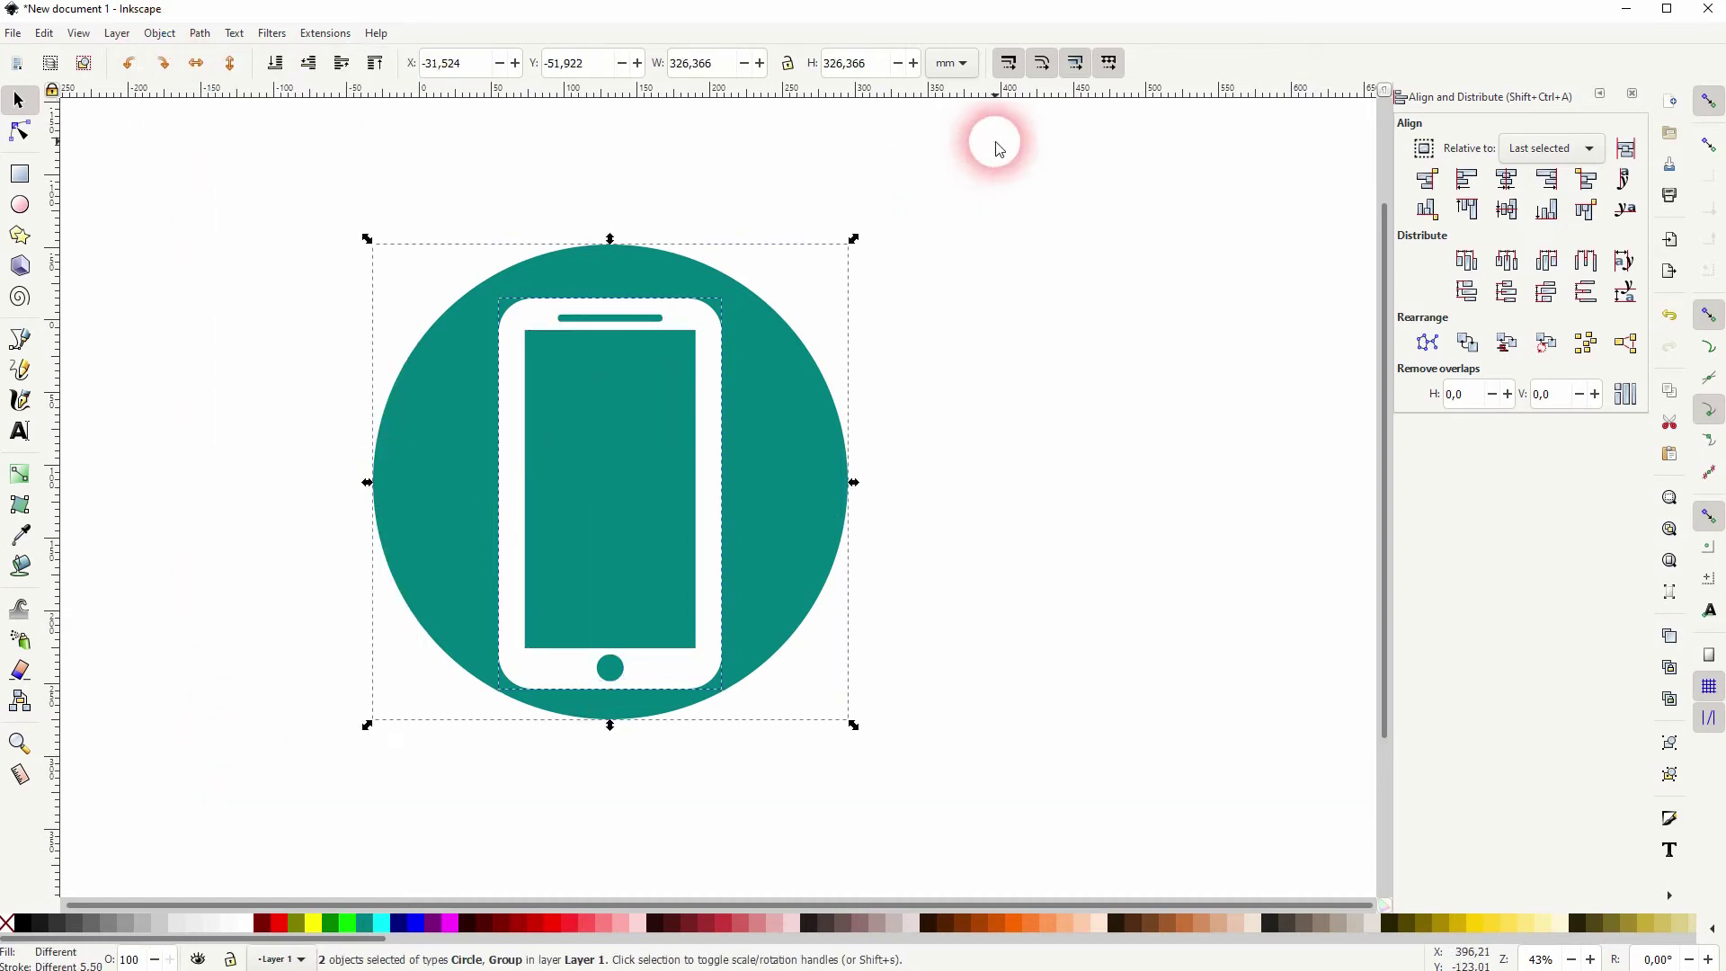
{"action": "left_click", "coordinate": [1508, 180]}
{"action": "left_click", "coordinate": [1510, 214]}
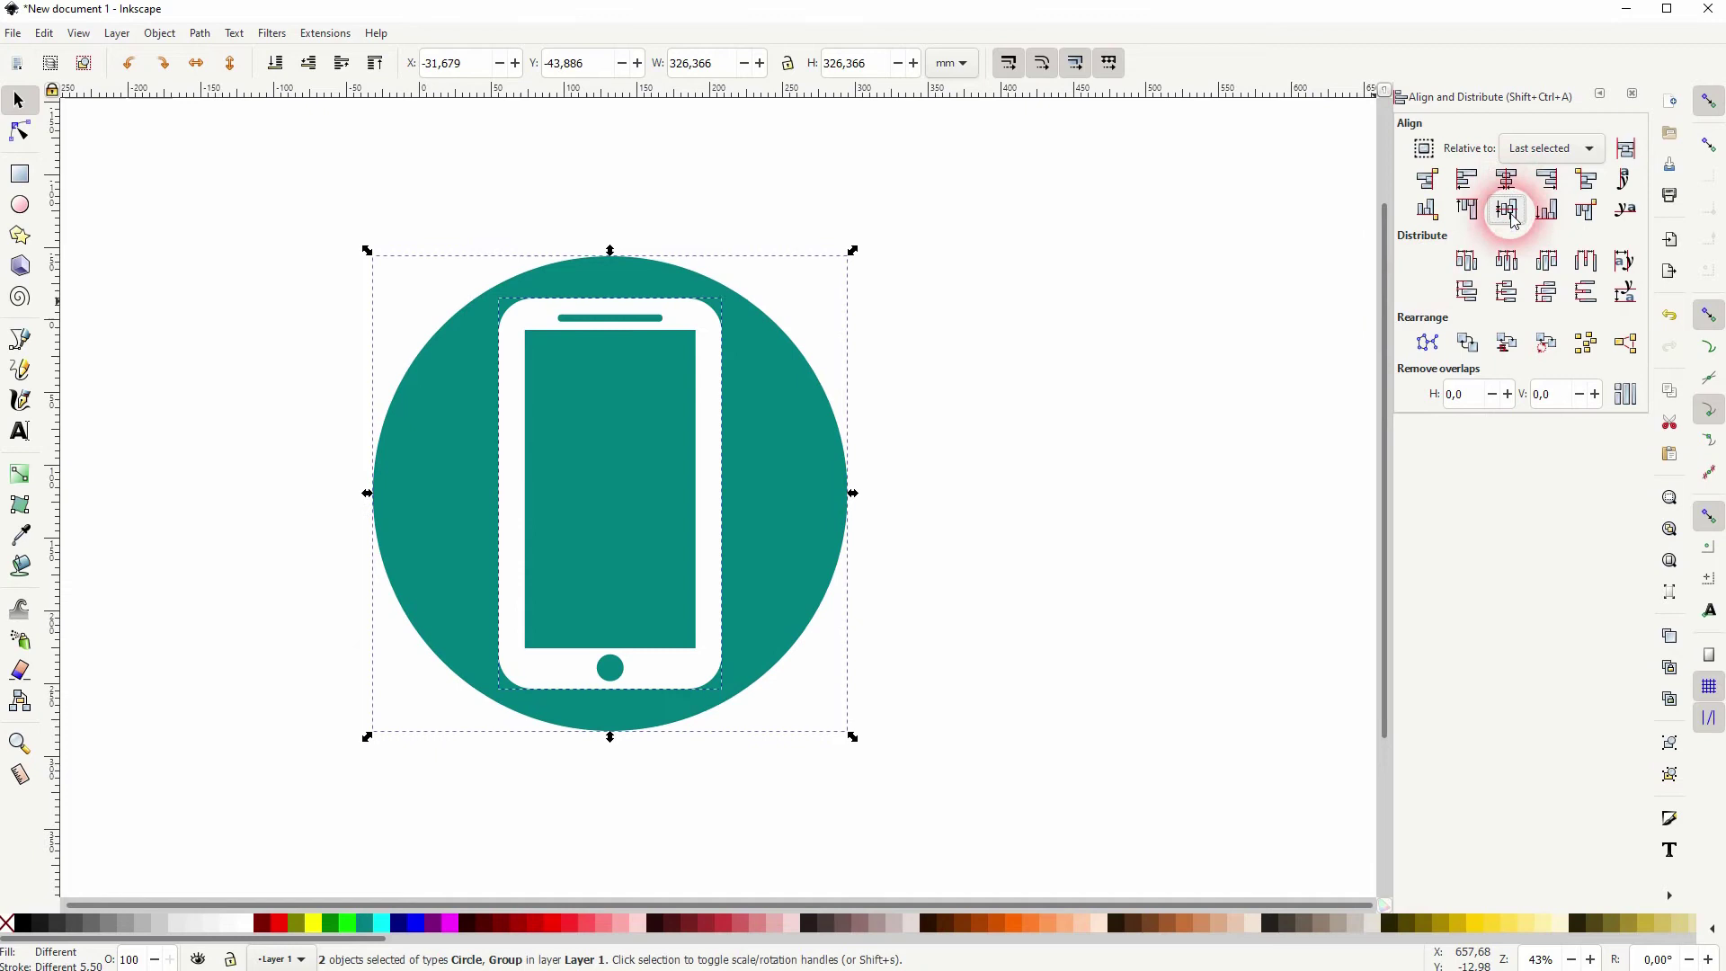
{"action": "left_click", "coordinate": [998, 525]}
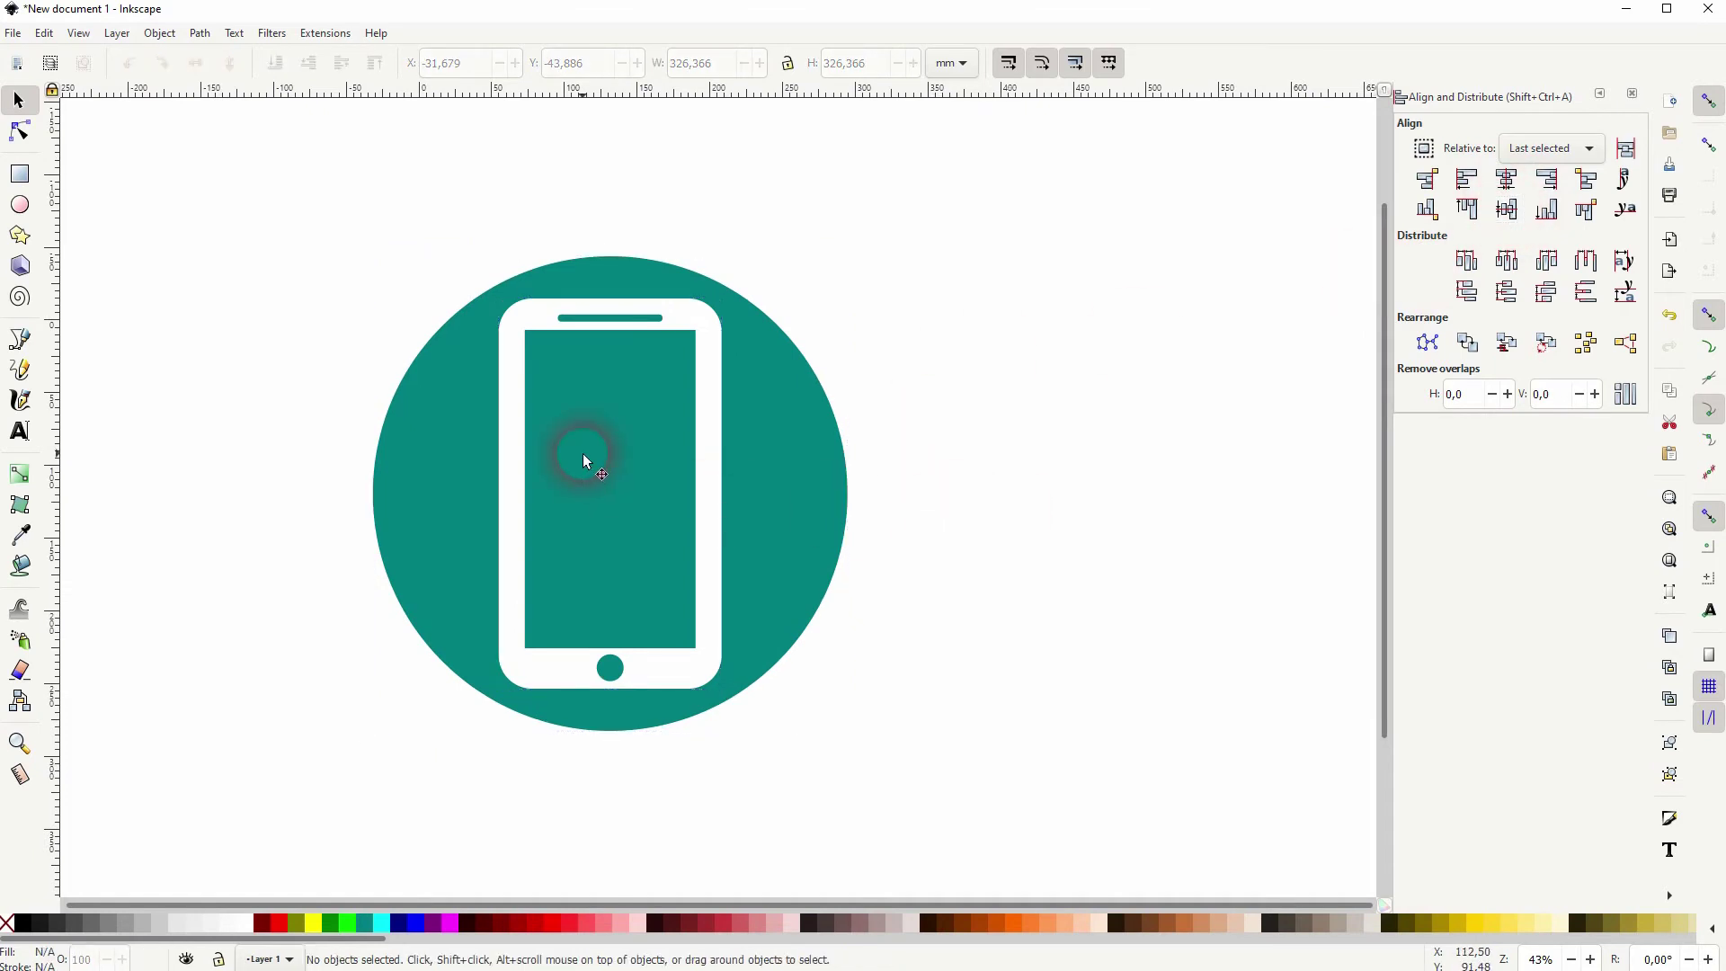
Add two parallel diagonal guides at -135 degrees touching the phone's opposite corners, with snapping on
{"action": "left_click_drag", "start_coordinate": [1367, 84], "coordinate": [879, 244]}
{"action": "left_click", "coordinate": [1710, 99]}
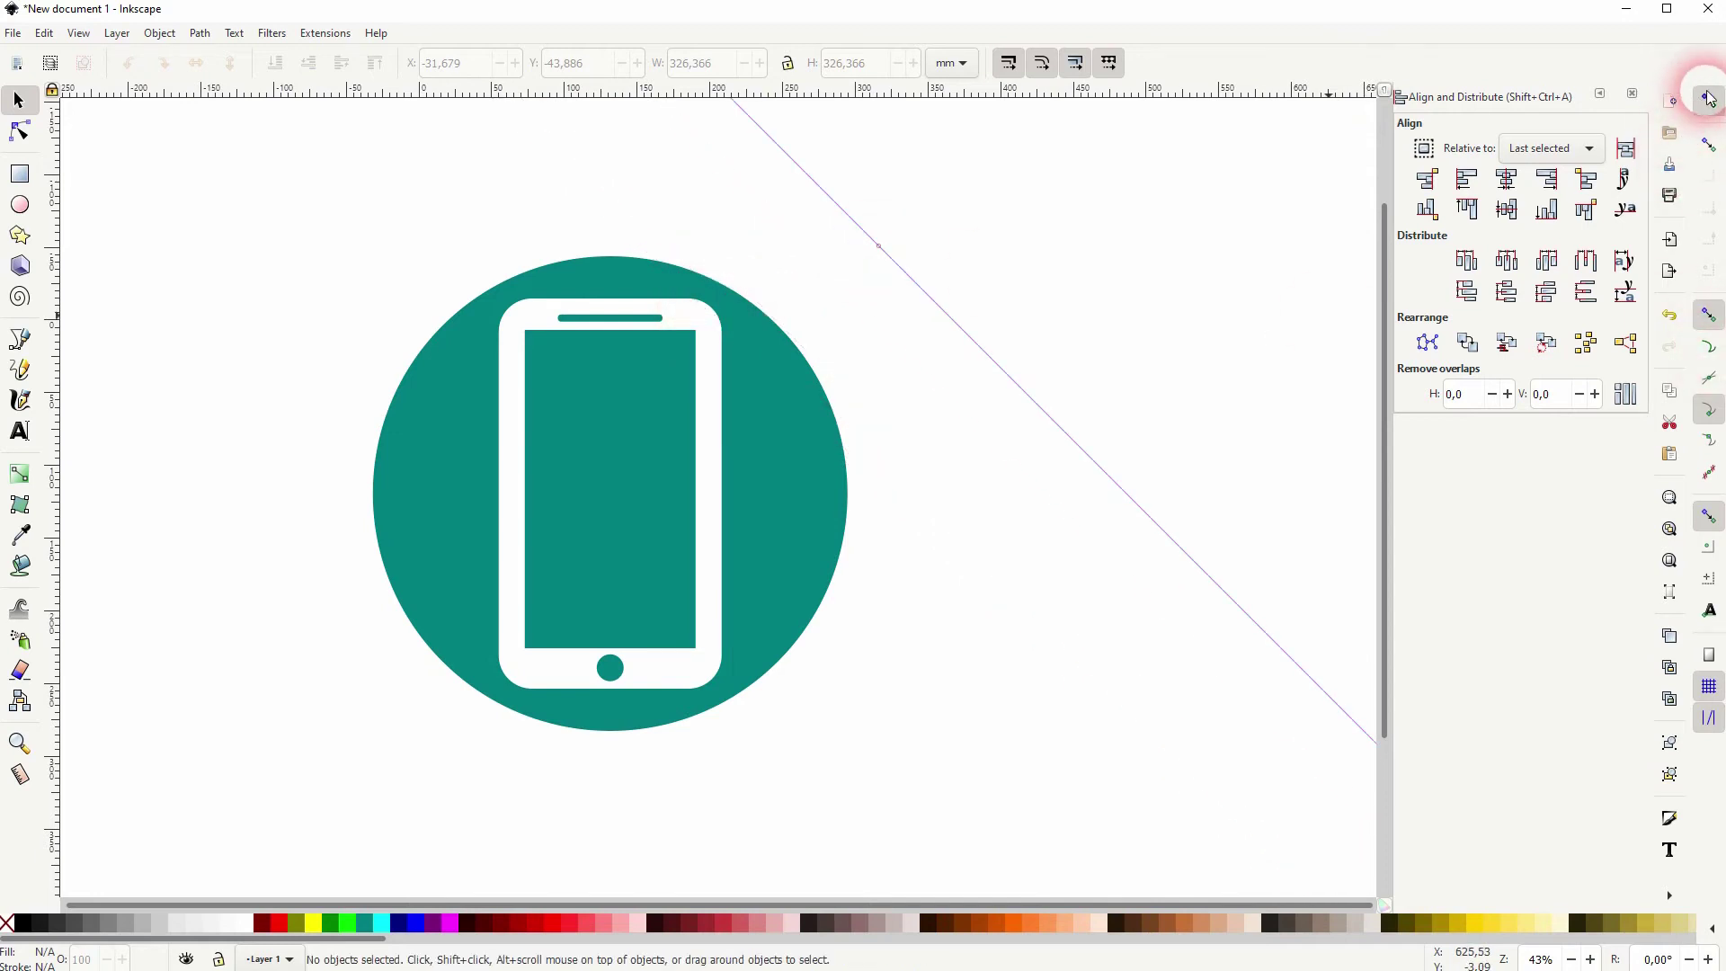
{"action": "left_click", "coordinate": [1707, 353]}
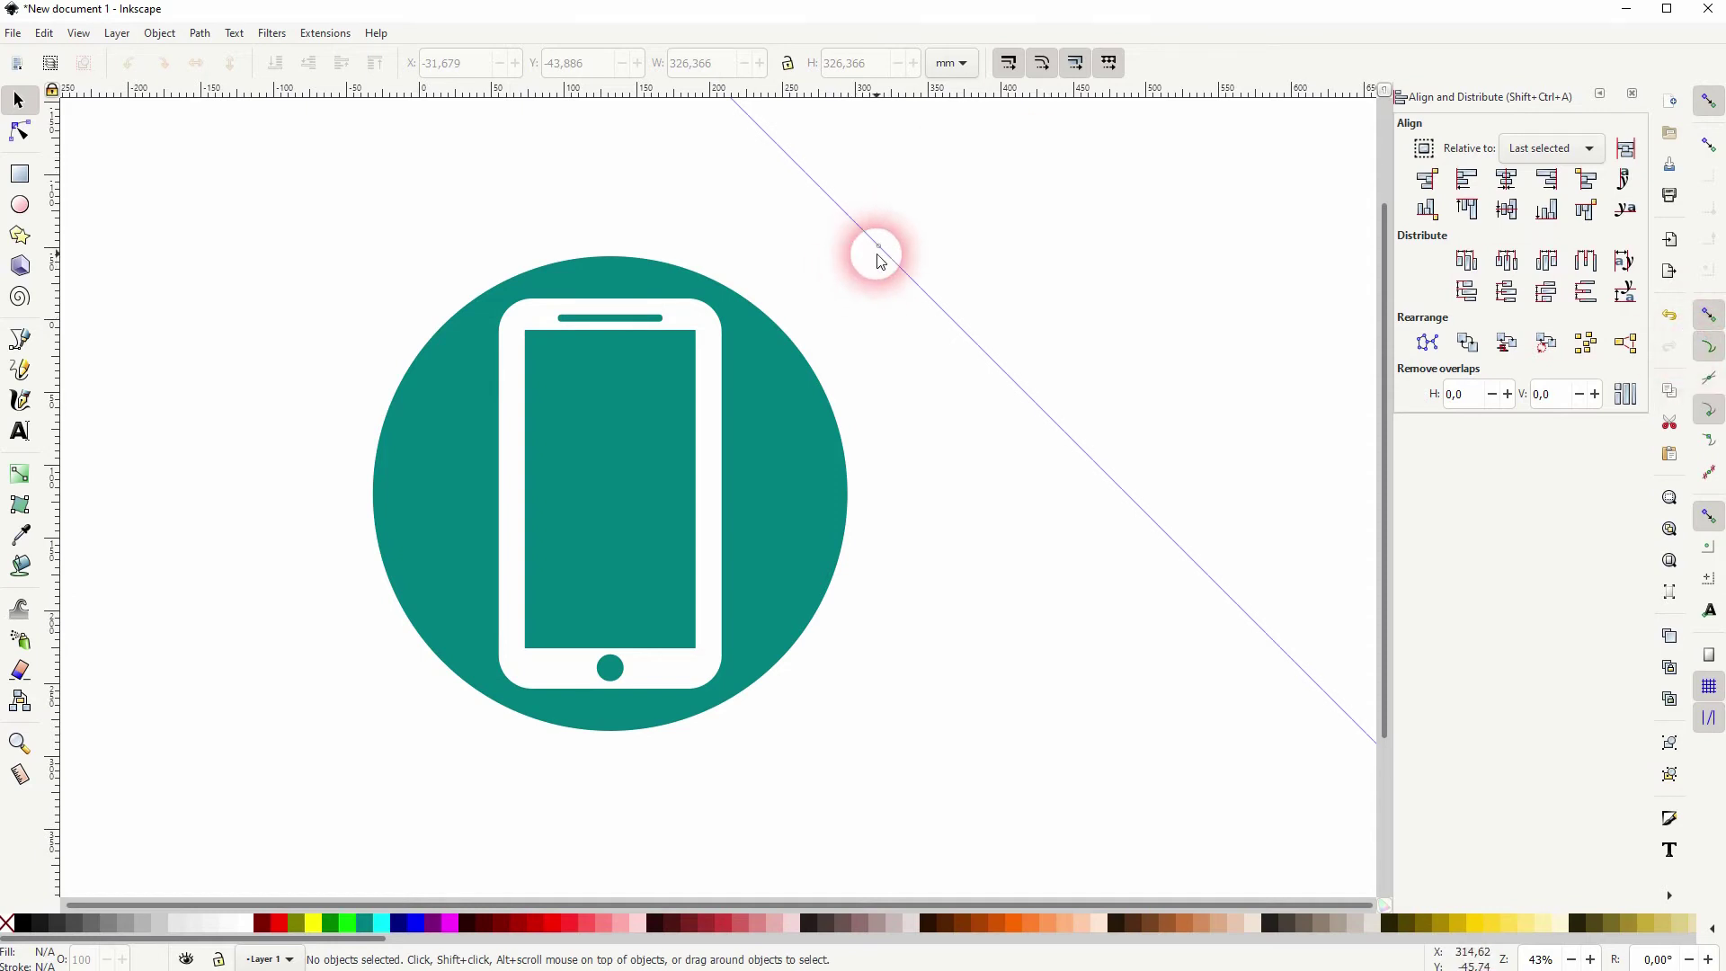
{"action": "left_click_drag", "start_coordinate": [883, 246], "coordinate": [716, 322]}
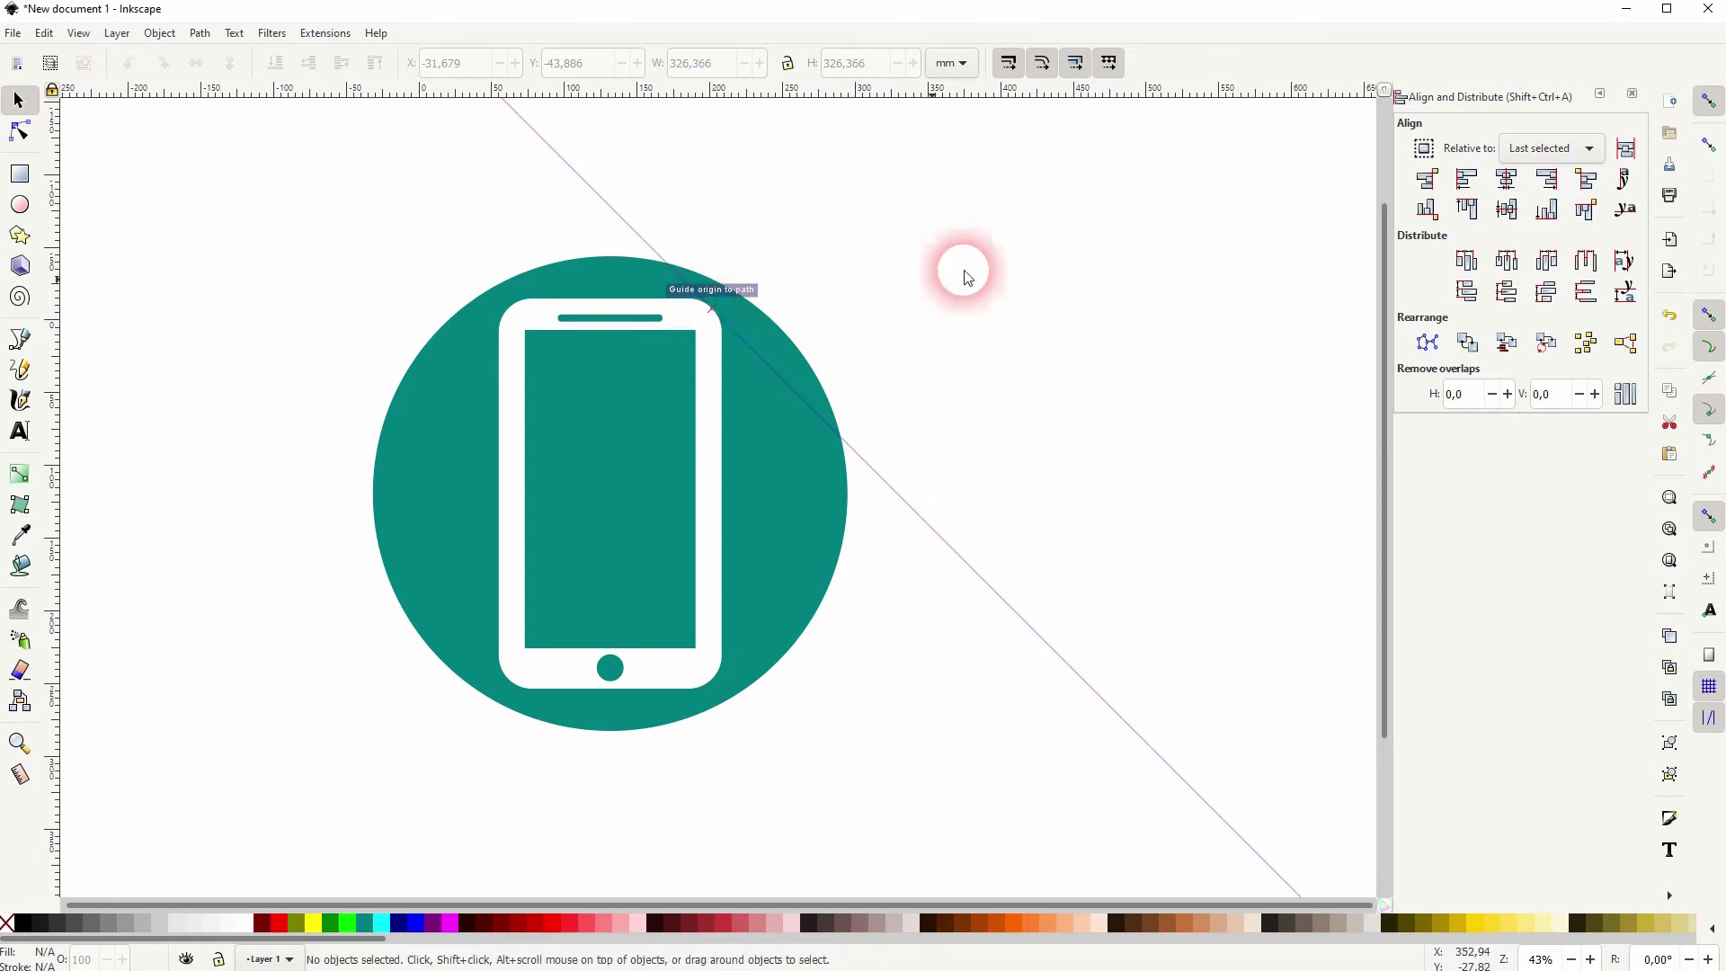
{"action": "left_click_drag", "start_coordinate": [1335, 96], "coordinate": [526, 691]}
Zoom in to check the phone details, then zoom out and pan the icon into view
{"action": "scroll", "coordinate": [512, 683], "scroll_direction": "up", "scroll_amount": 5}
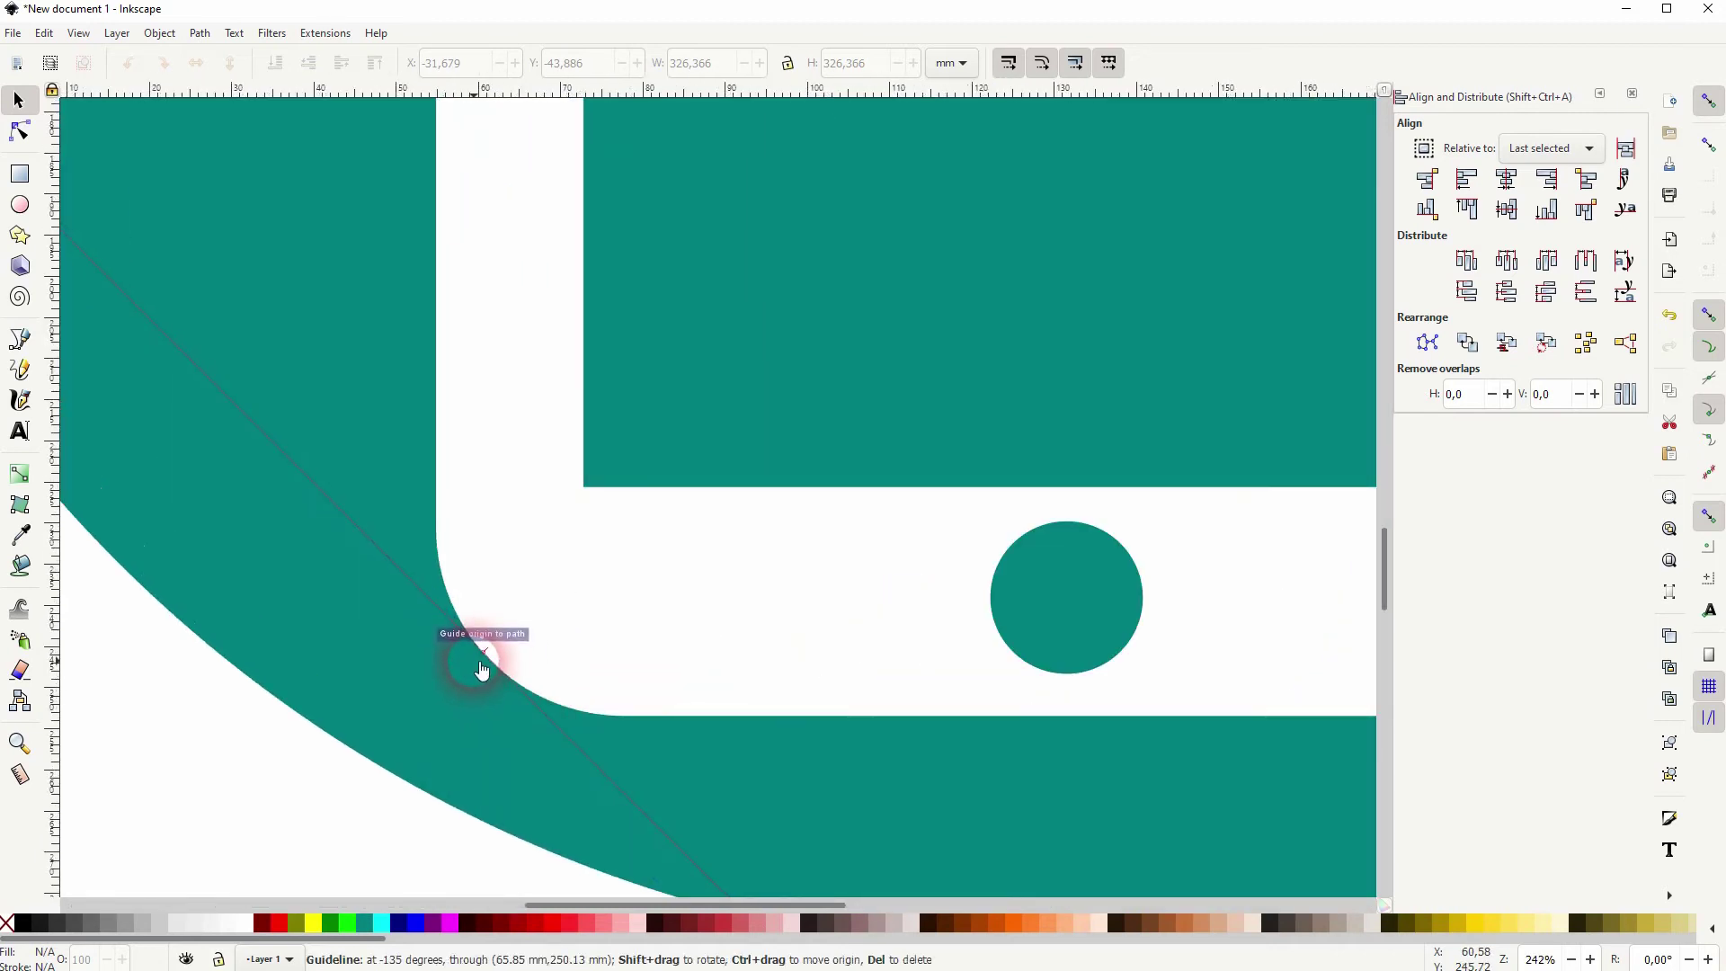
{"action": "scroll", "coordinate": [768, 682], "scroll_direction": "down", "scroll_amount": 5}
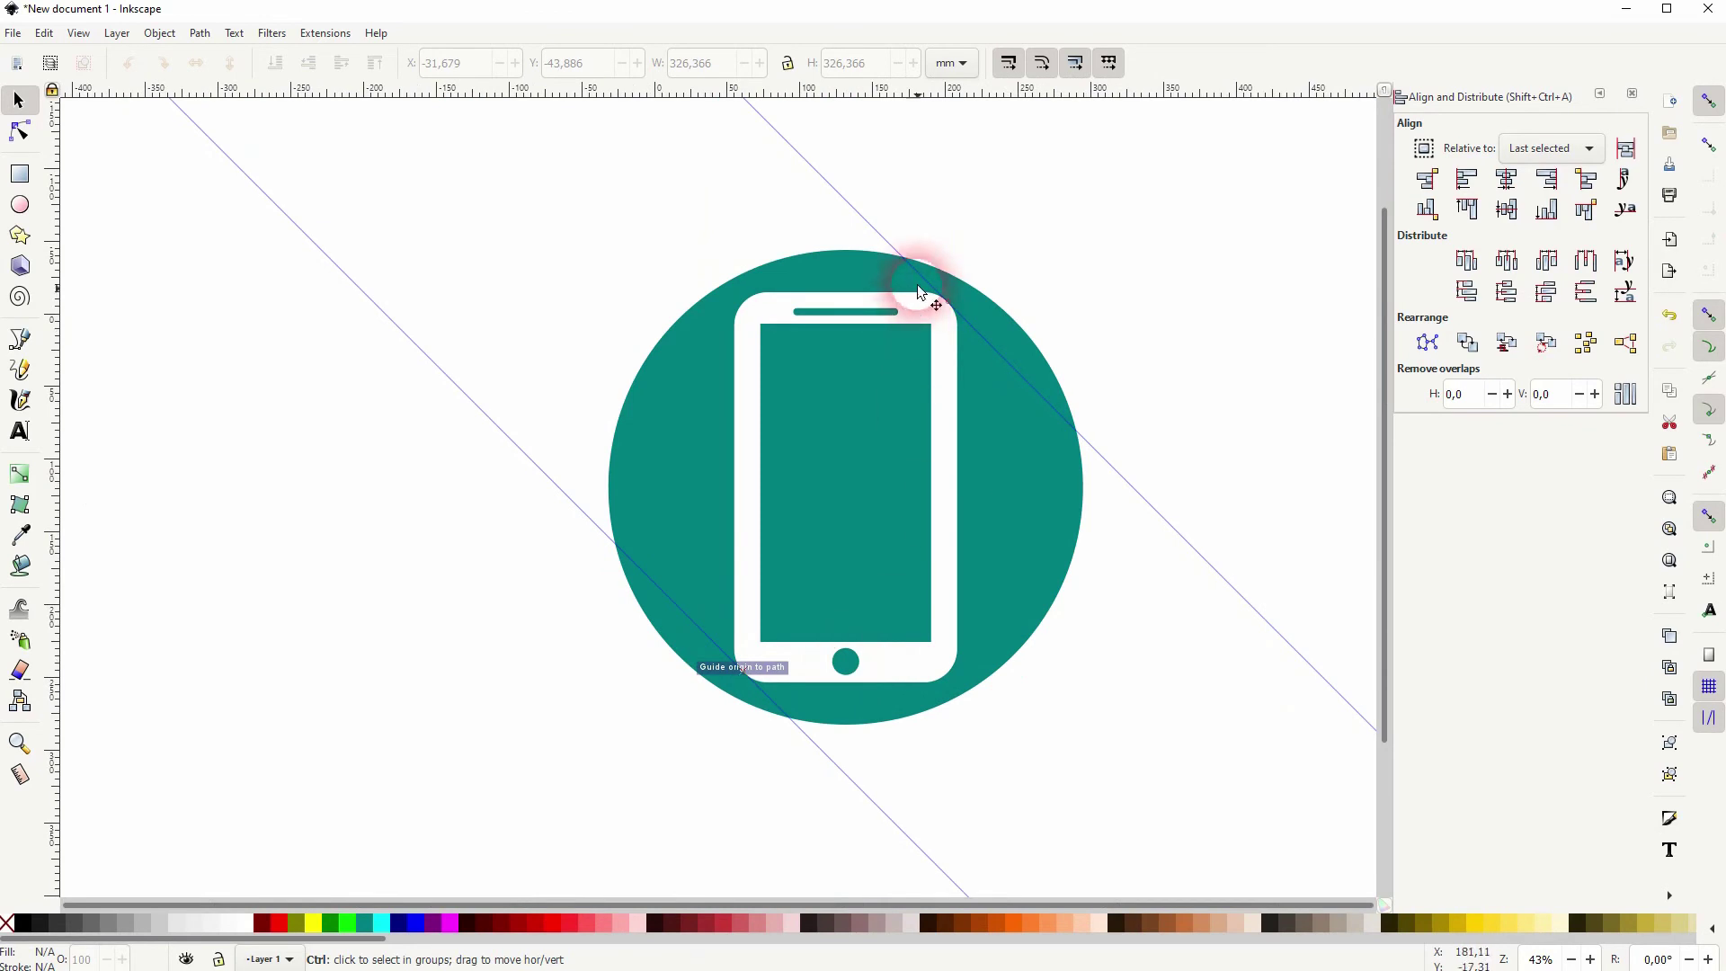
{"action": "scroll", "coordinate": [951, 315], "scroll_direction": "up", "scroll_amount": 8}
{"action": "scroll", "coordinate": [994, 408], "scroll_direction": "down", "scroll_amount": 5}
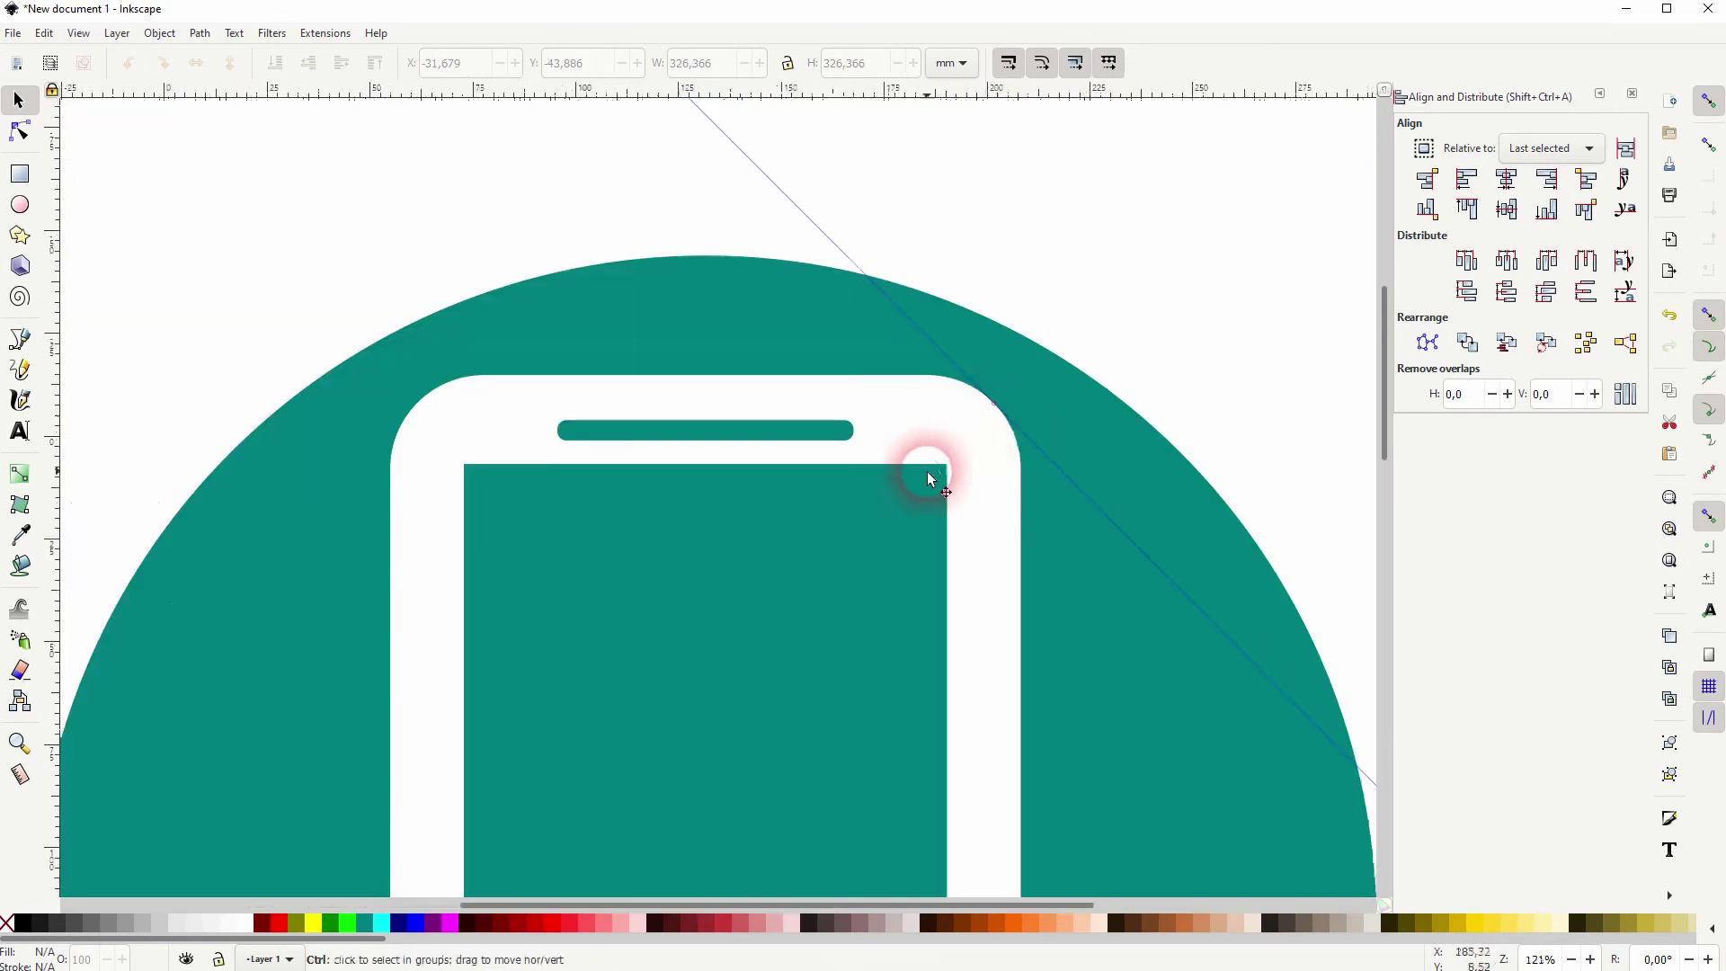
{"action": "scroll", "coordinate": [930, 479], "scroll_direction": "down", "scroll_amount": 3}
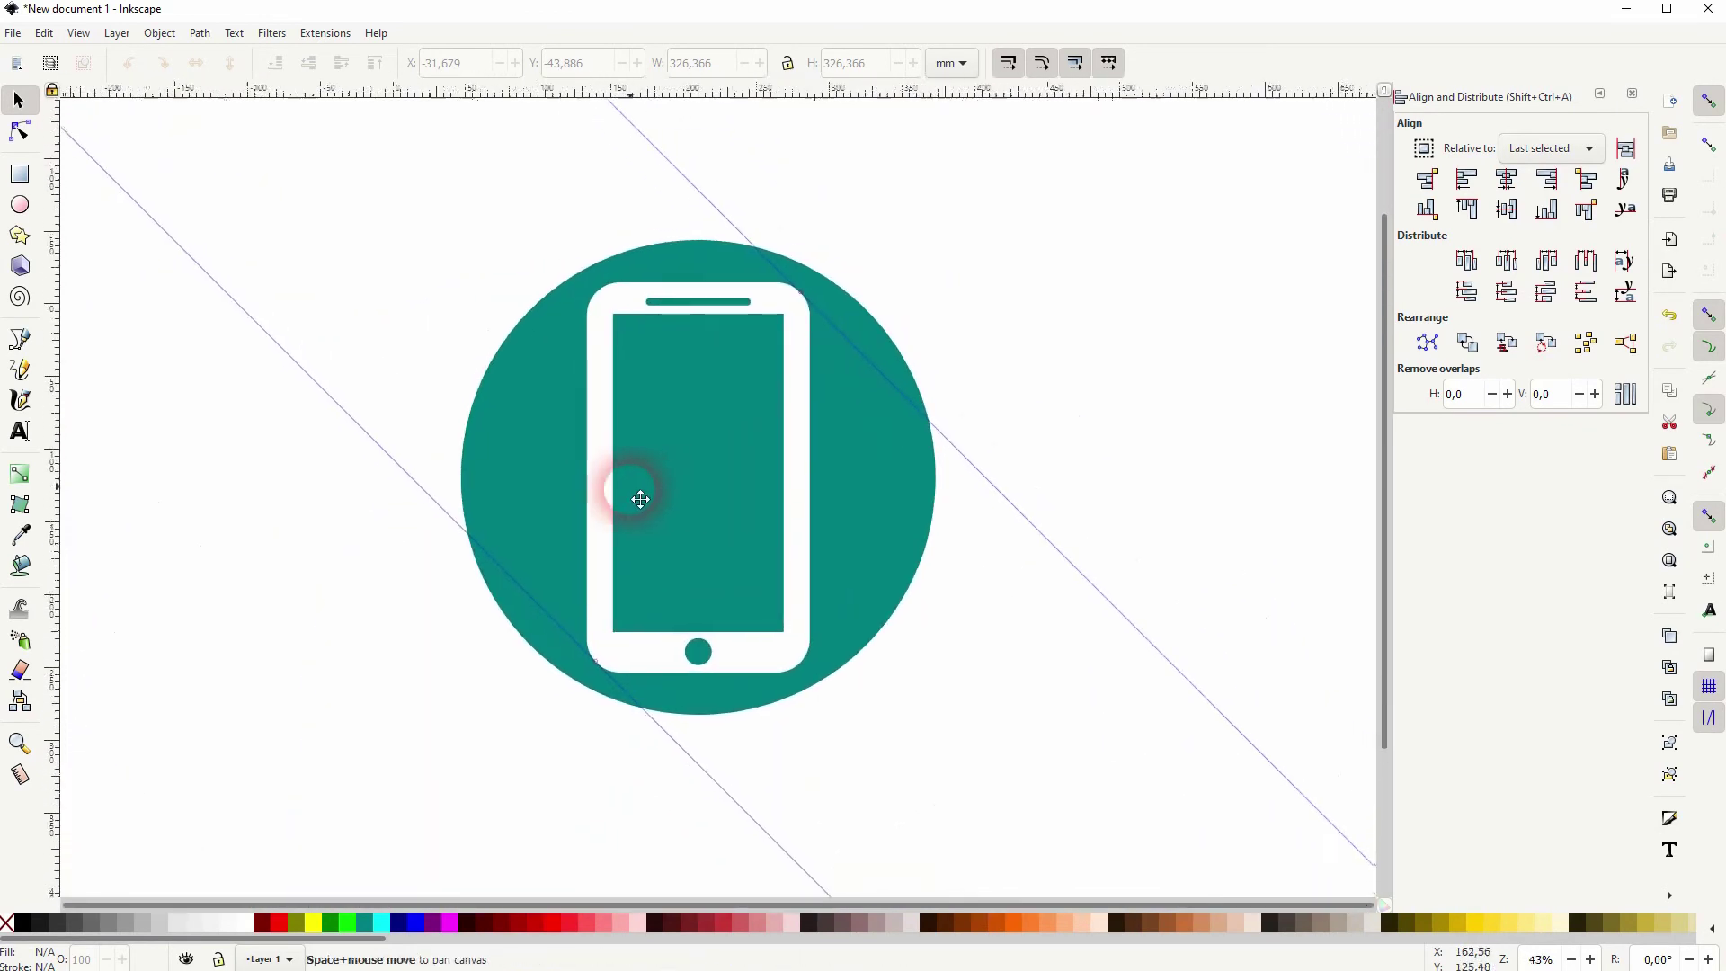
{"action": "left_click_drag", "start_coordinate": [640, 500], "coordinate": [632, 497]}
Draw a closed four-point shadow path between the diagonal guides, filled black with no stroke
{"action": "left_click", "coordinate": [20, 339]}
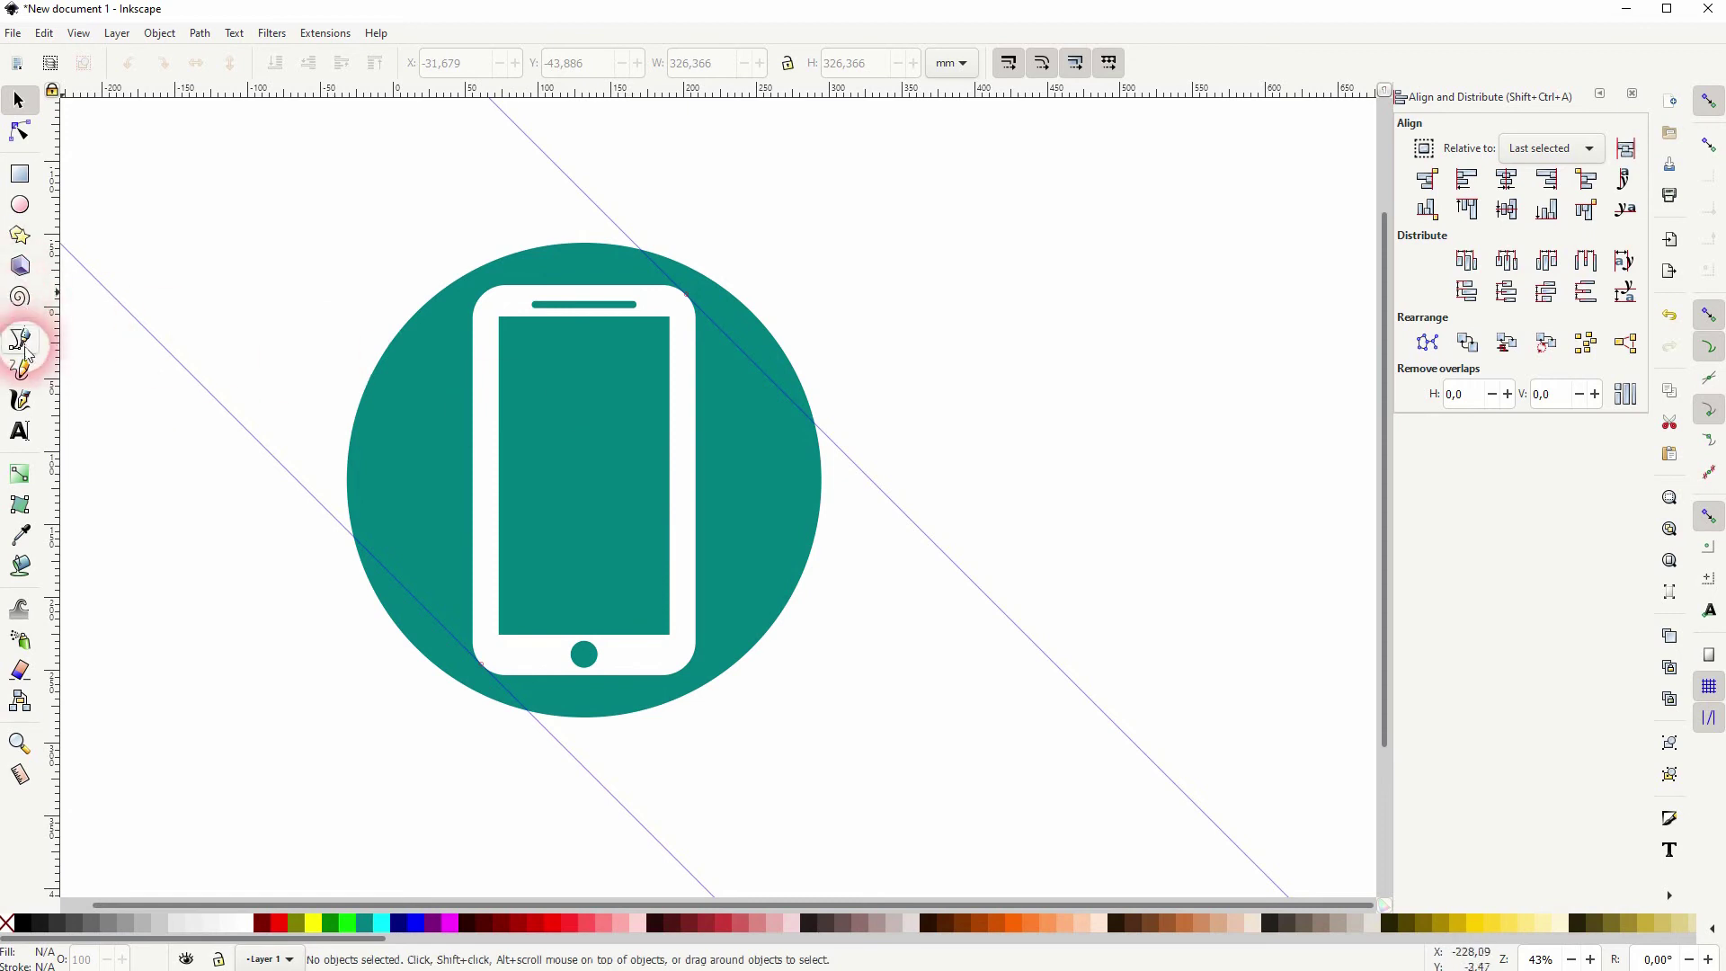
{"action": "left_click", "coordinate": [686, 294]}
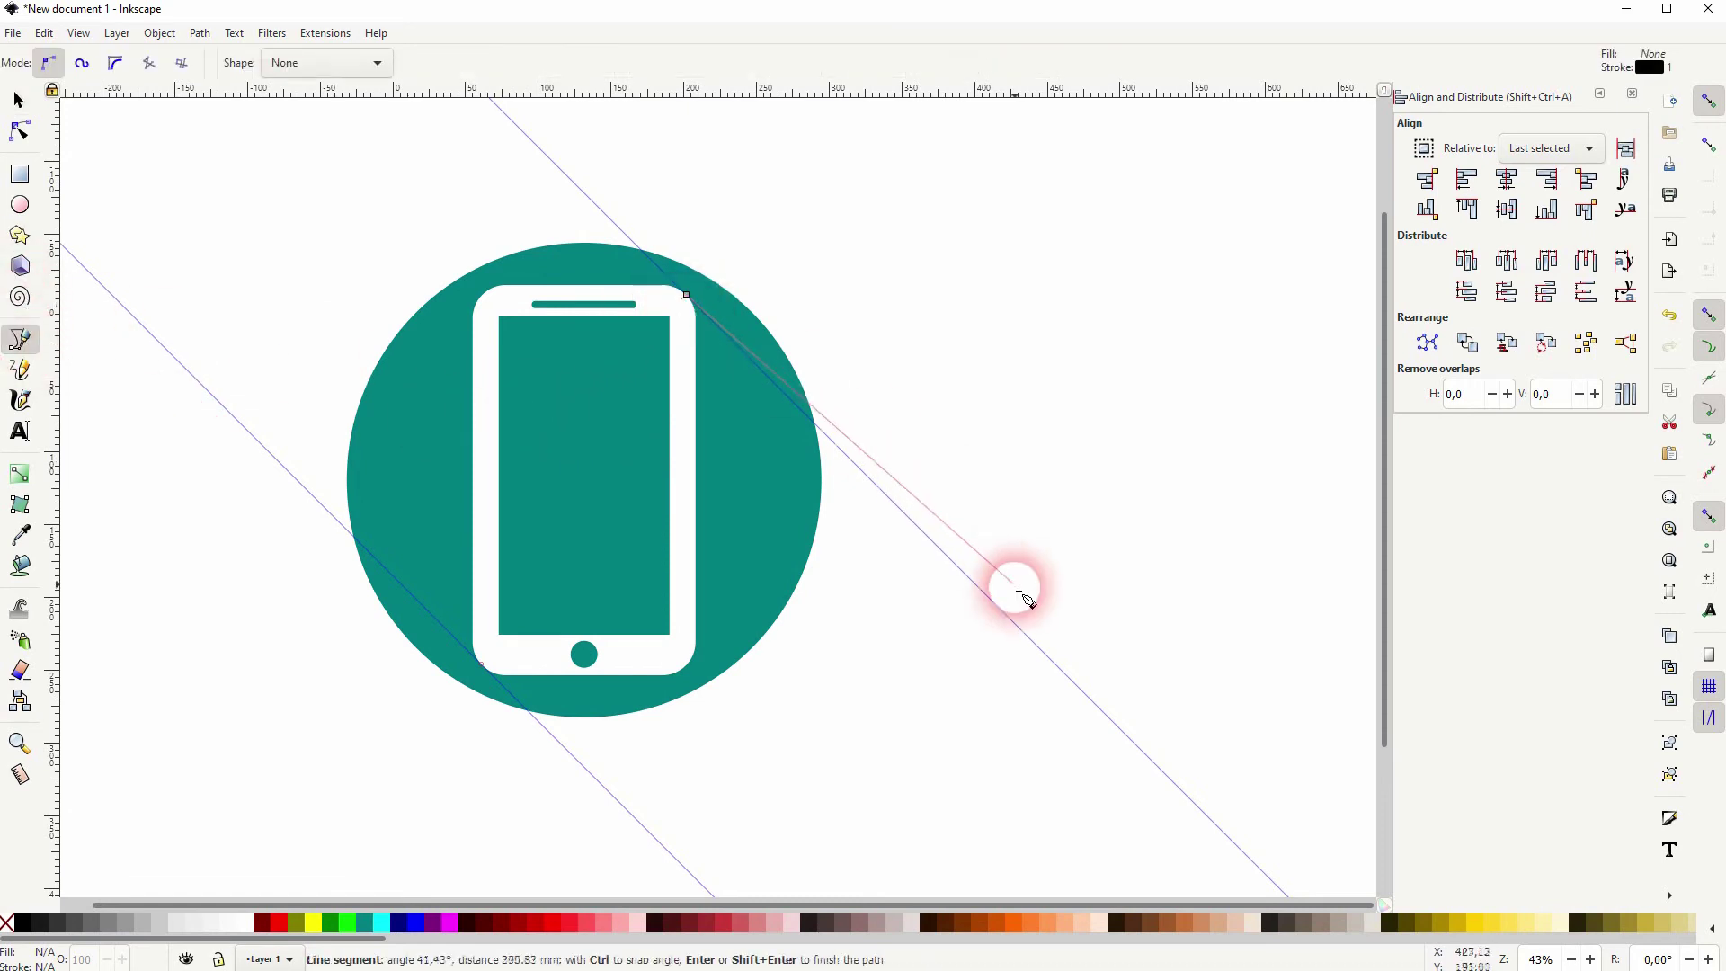
{"action": "left_click", "coordinate": [1014, 623]}
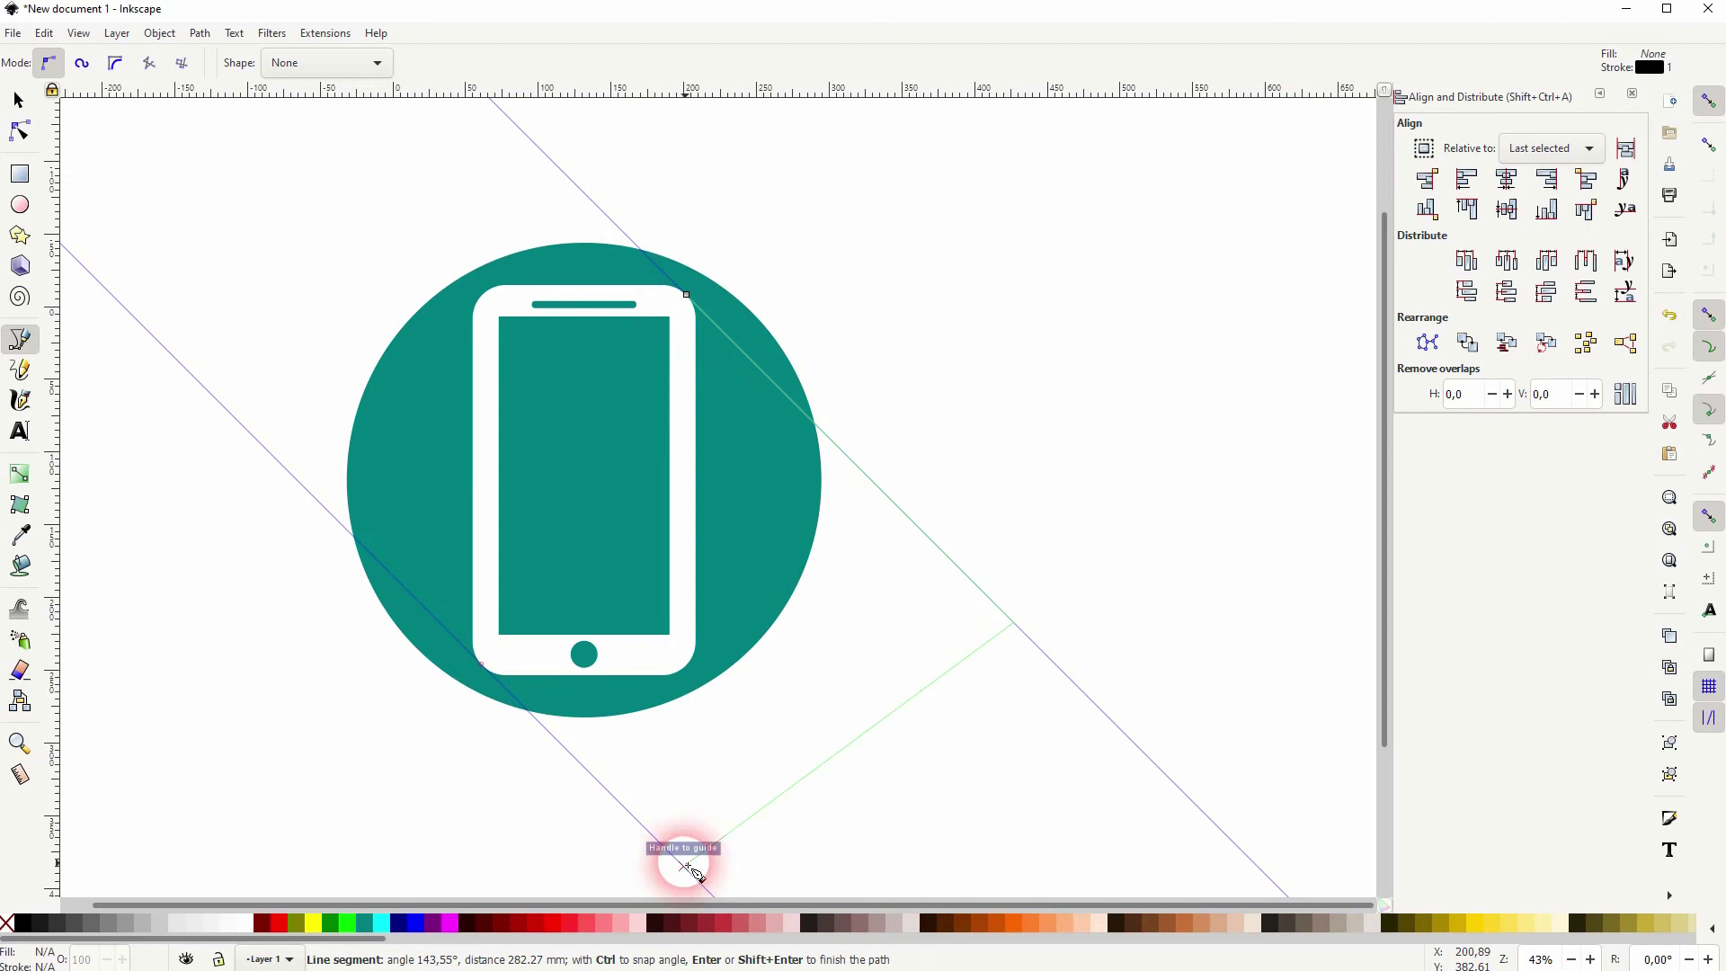
{"action": "left_click", "coordinate": [686, 868]}
{"action": "left_click", "coordinate": [484, 666]}
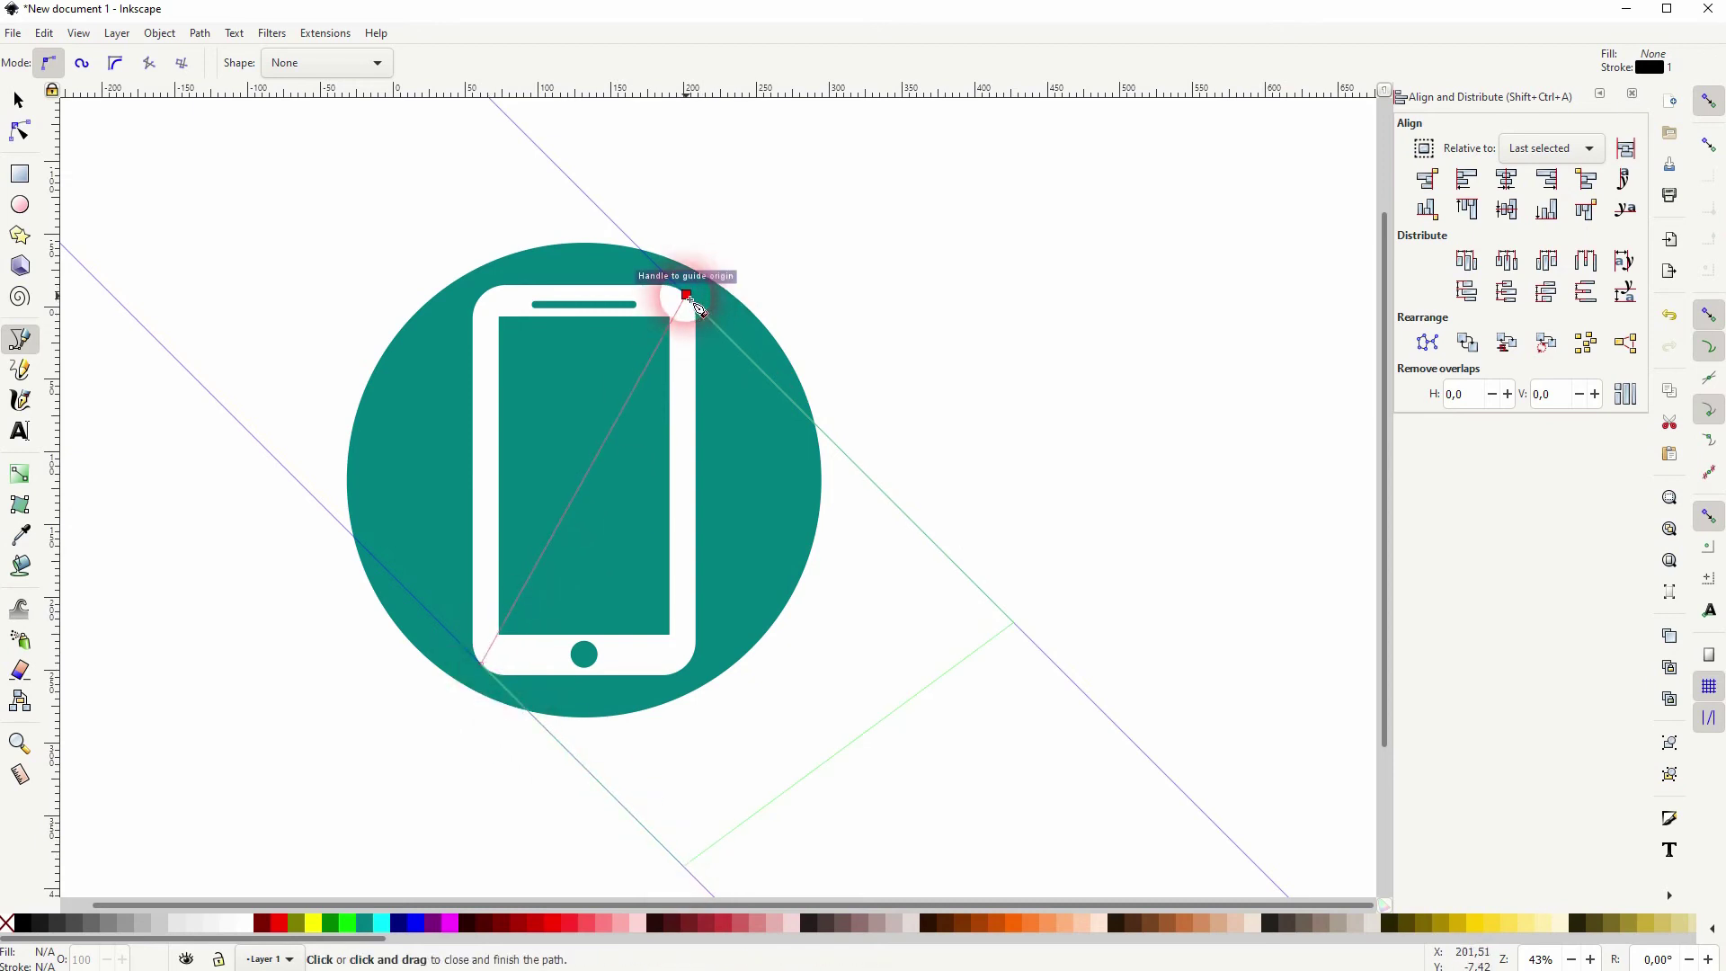
{"action": "left_click", "coordinate": [686, 294]}
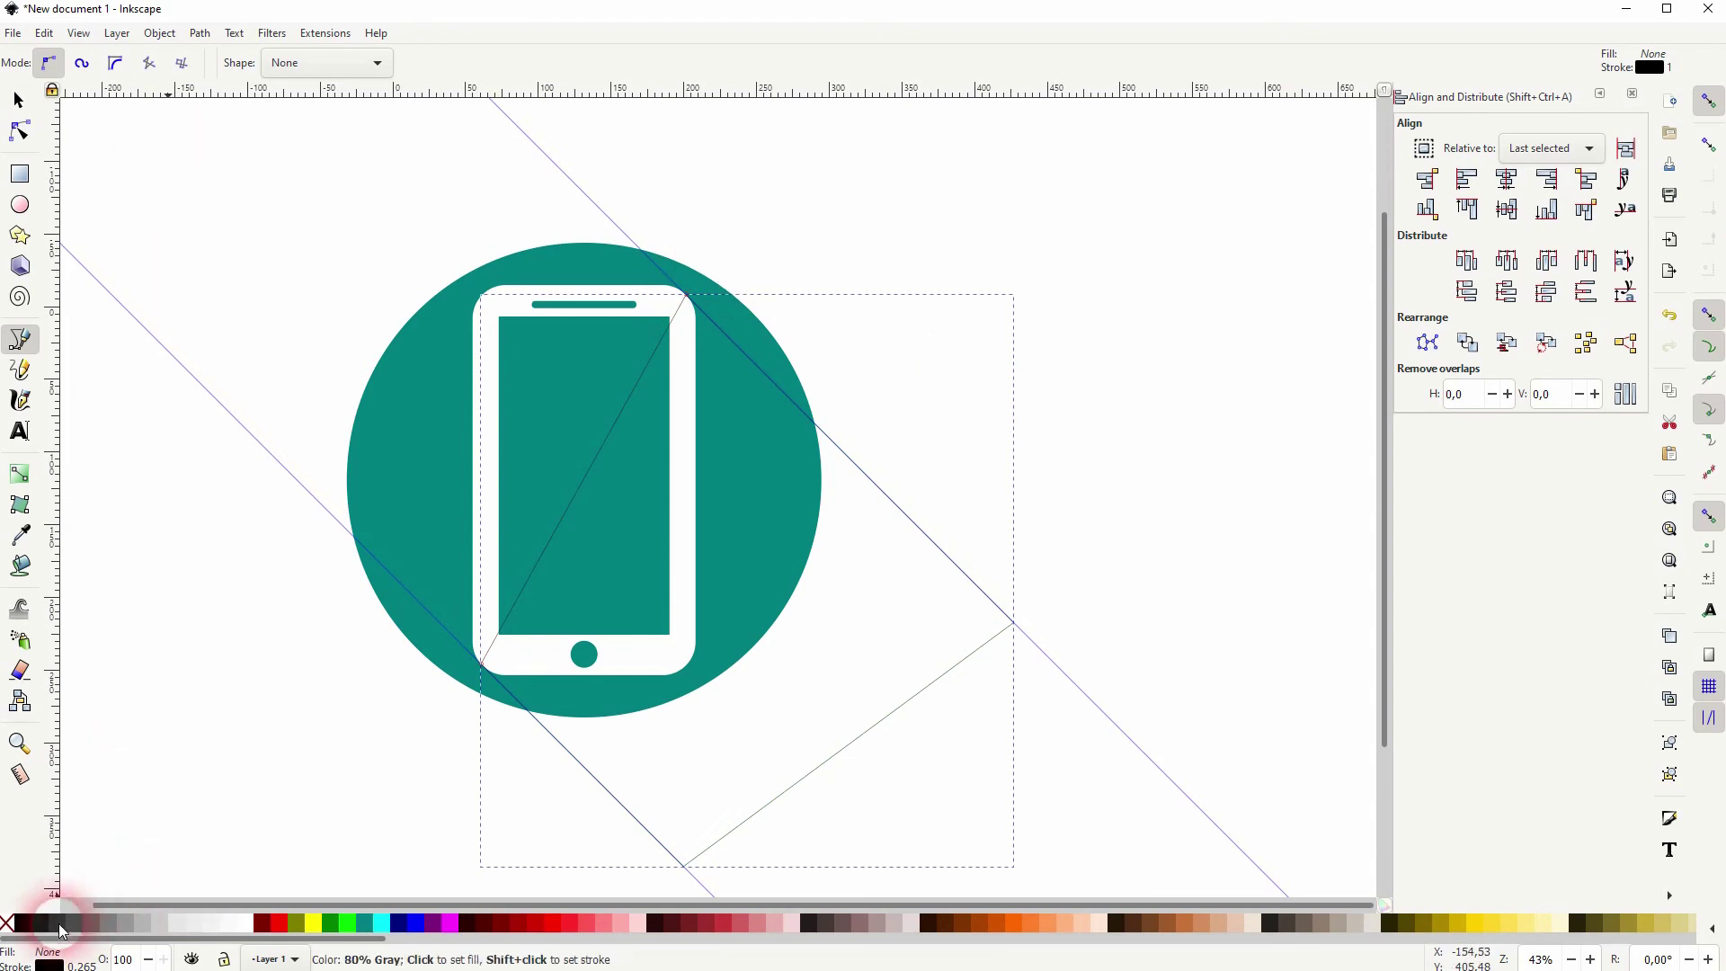
{"action": "left_click", "coordinate": [19, 926]}
{"action": "left_click", "coordinate": [11, 926], "text": "shift"}
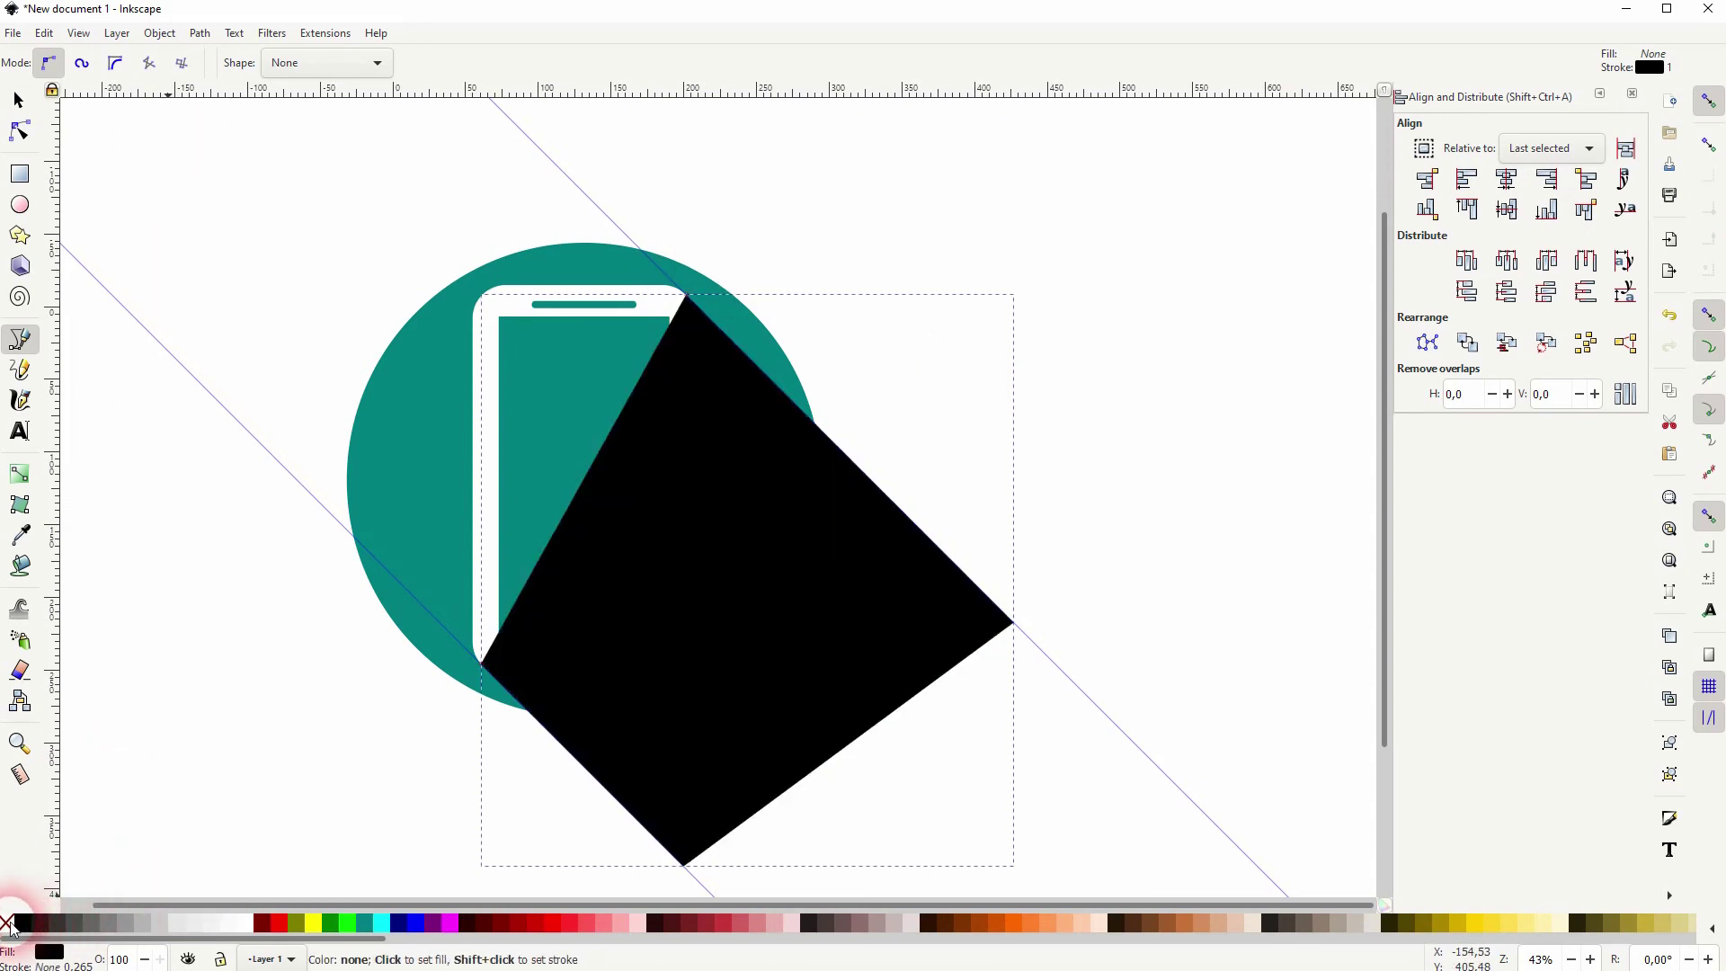
Lower the black shape behind the phone while keeping it above the teal circle
{"action": "left_click", "coordinate": [19, 99]}
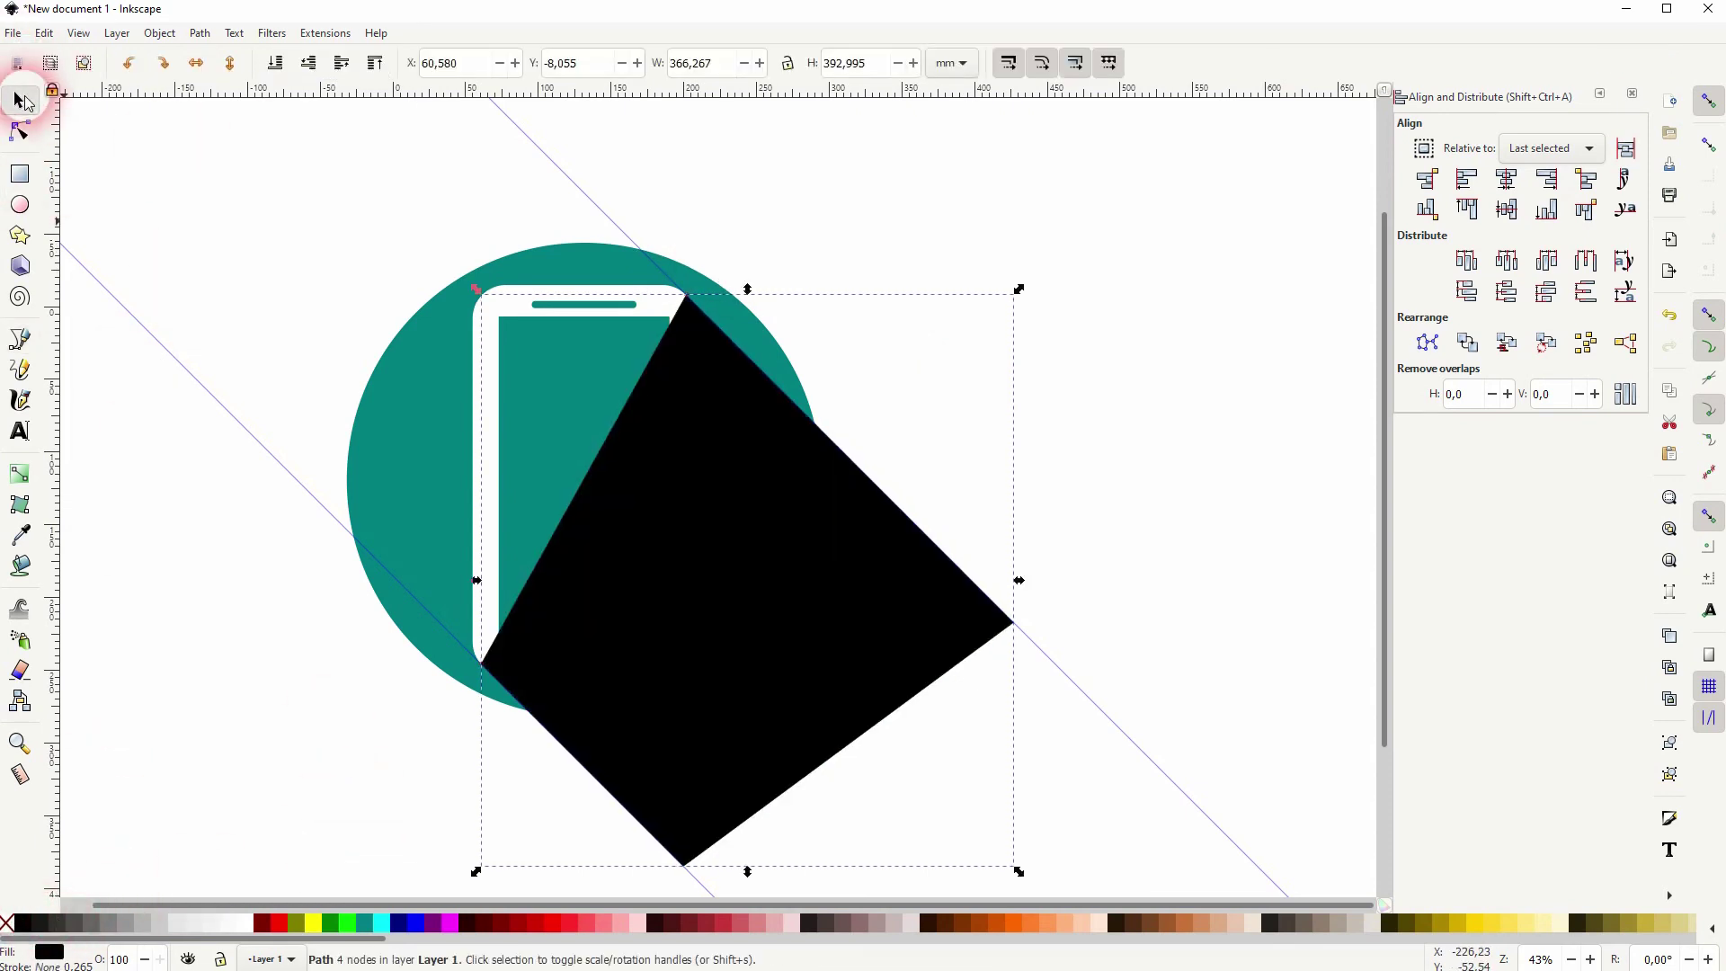
{"action": "left_click", "coordinate": [343, 67]}
{"action": "left_click", "coordinate": [348, 75]}
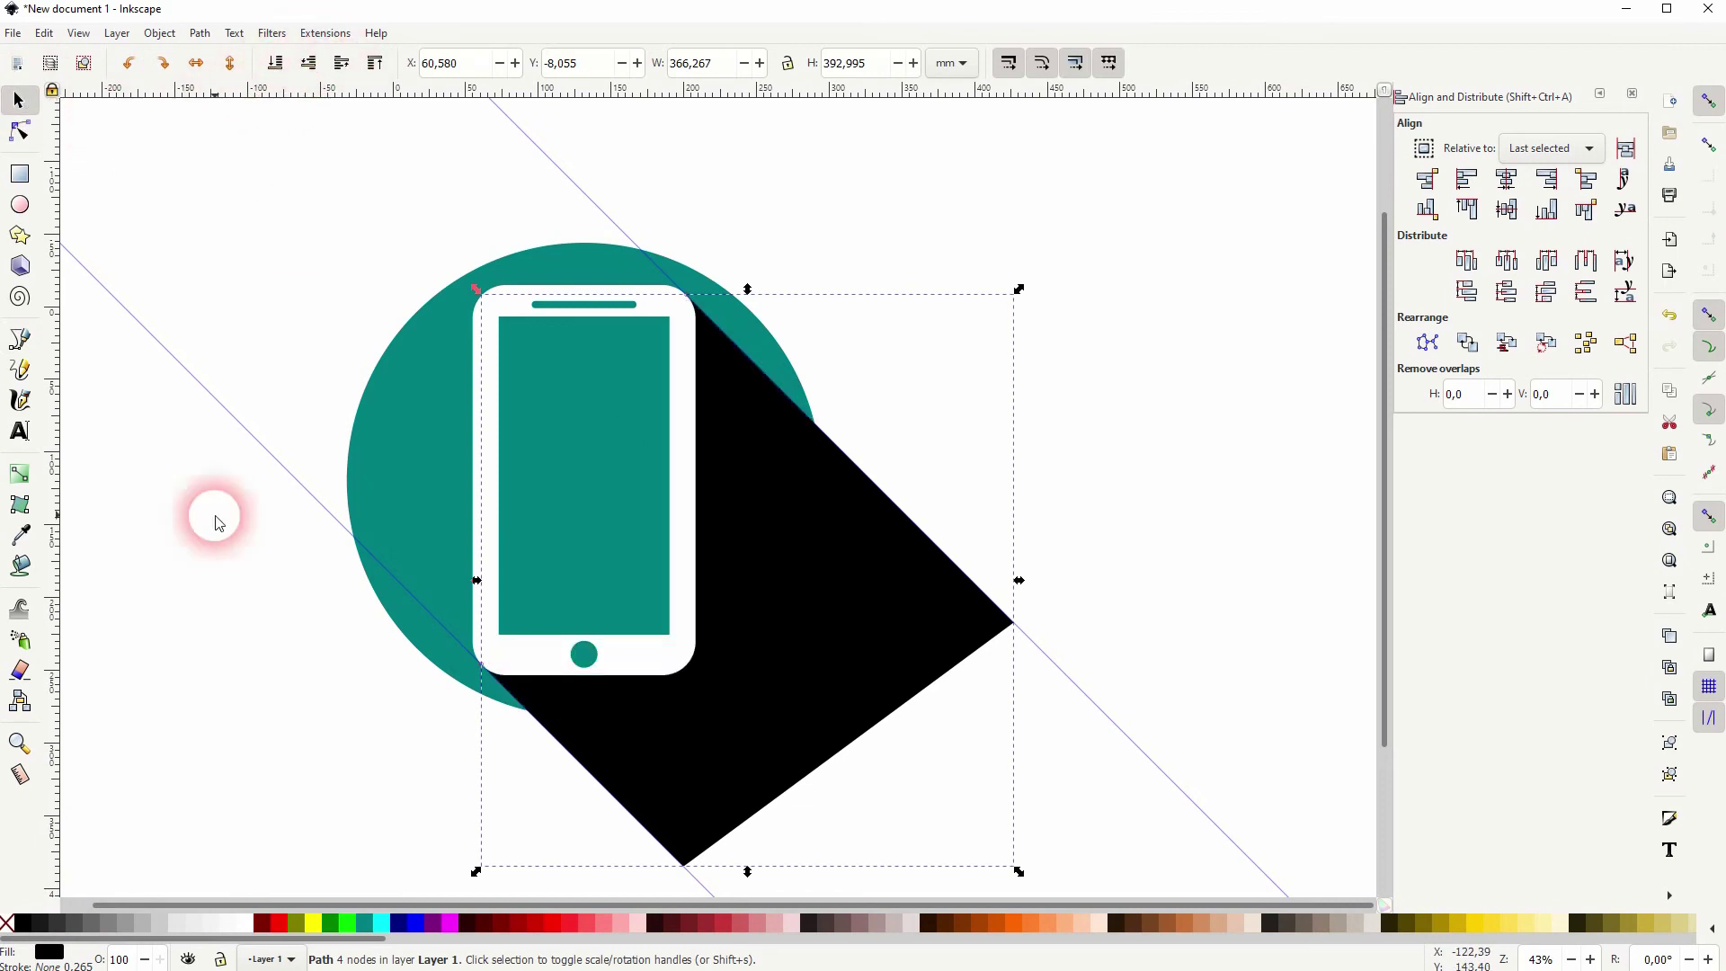
{"action": "left_click", "coordinate": [185, 717]}
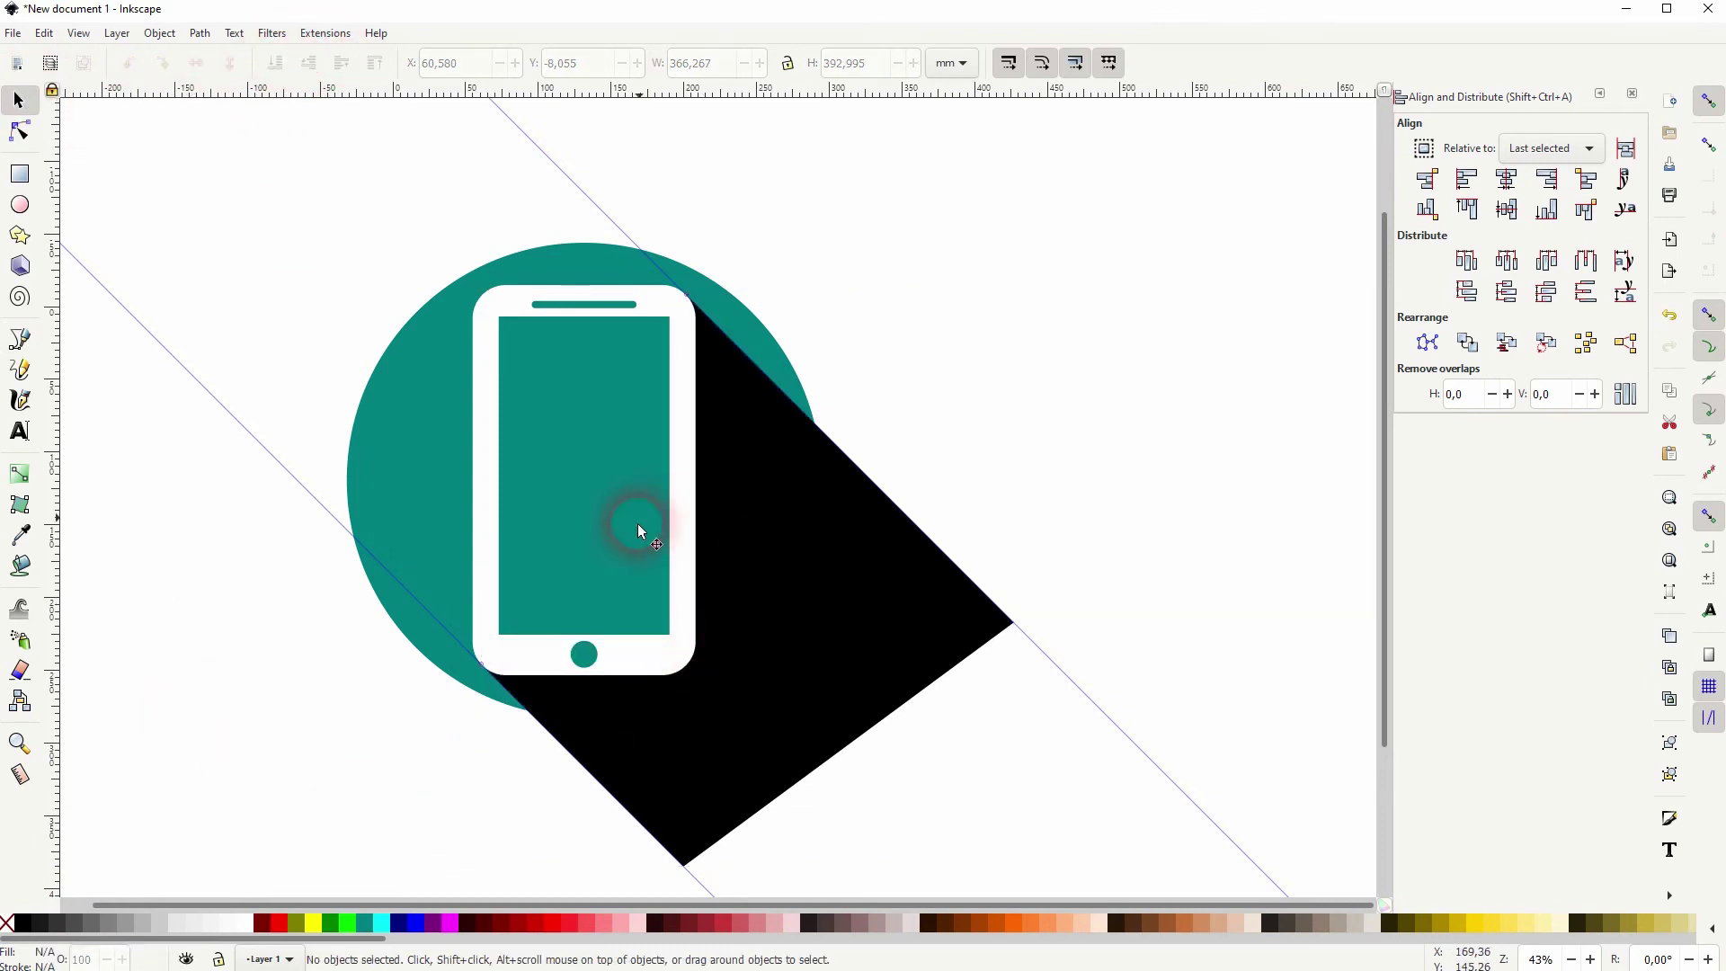
Divide the teal circle with the black shape, then test-move a piece and undo
{"action": "left_click", "coordinate": [807, 612]}
{"action": "left_click", "coordinate": [416, 489], "text": "shift"}
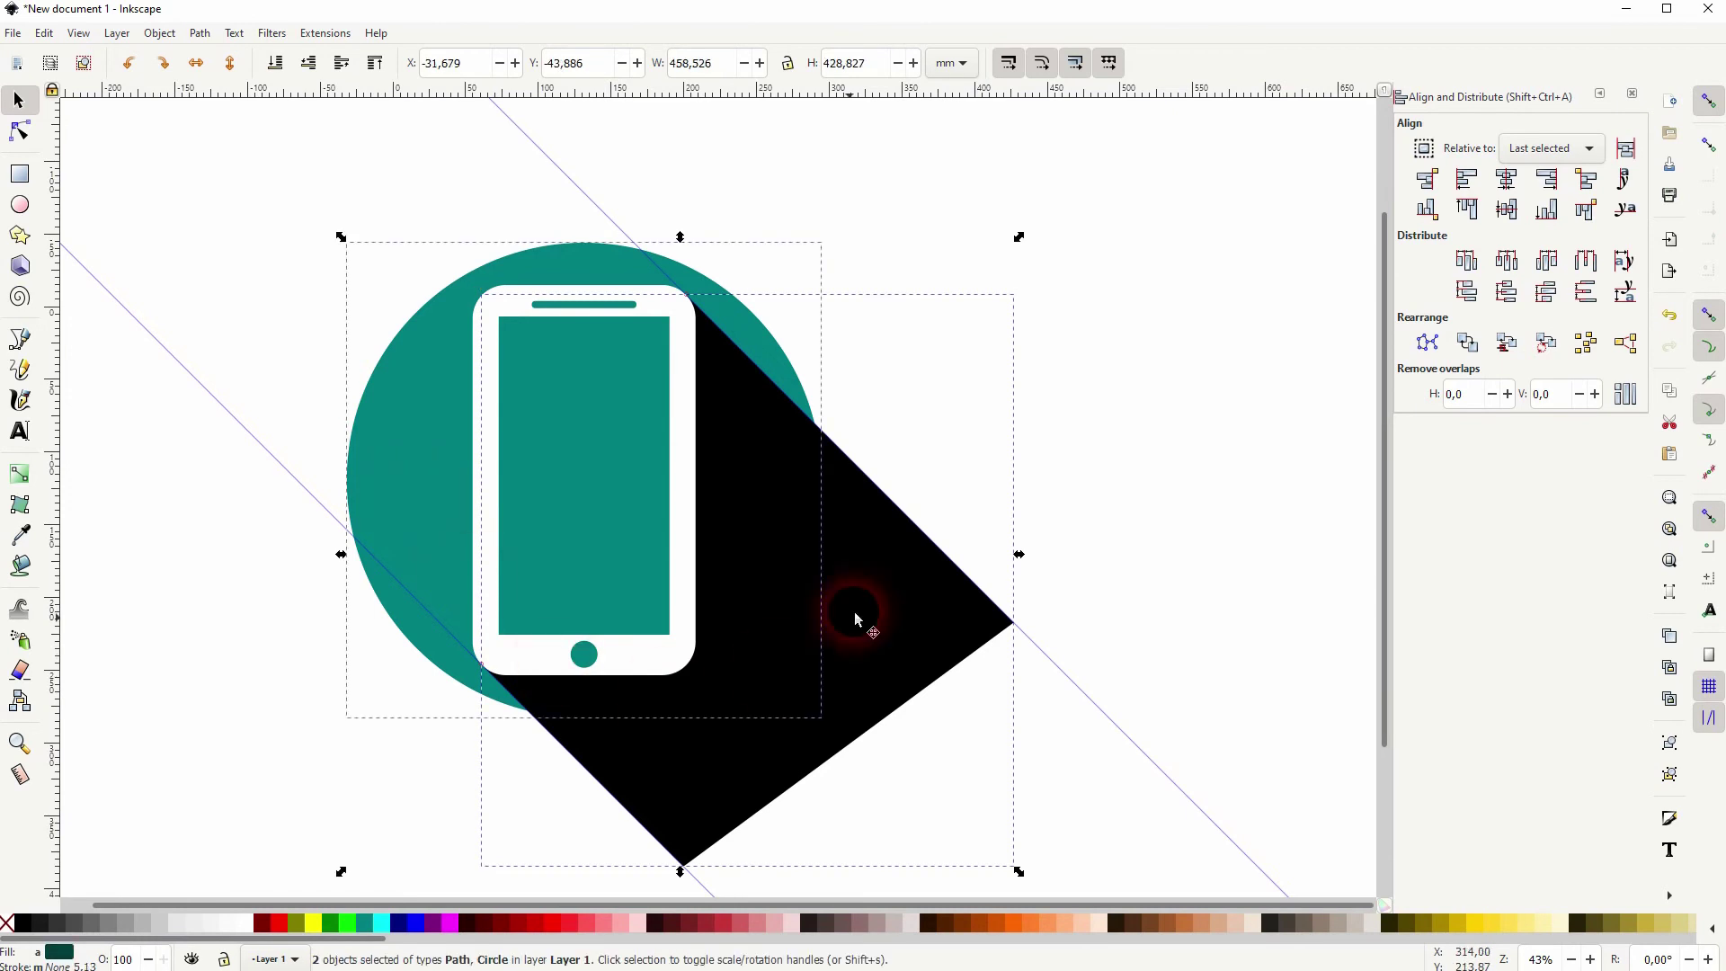
{"action": "left_click", "coordinate": [193, 38]}
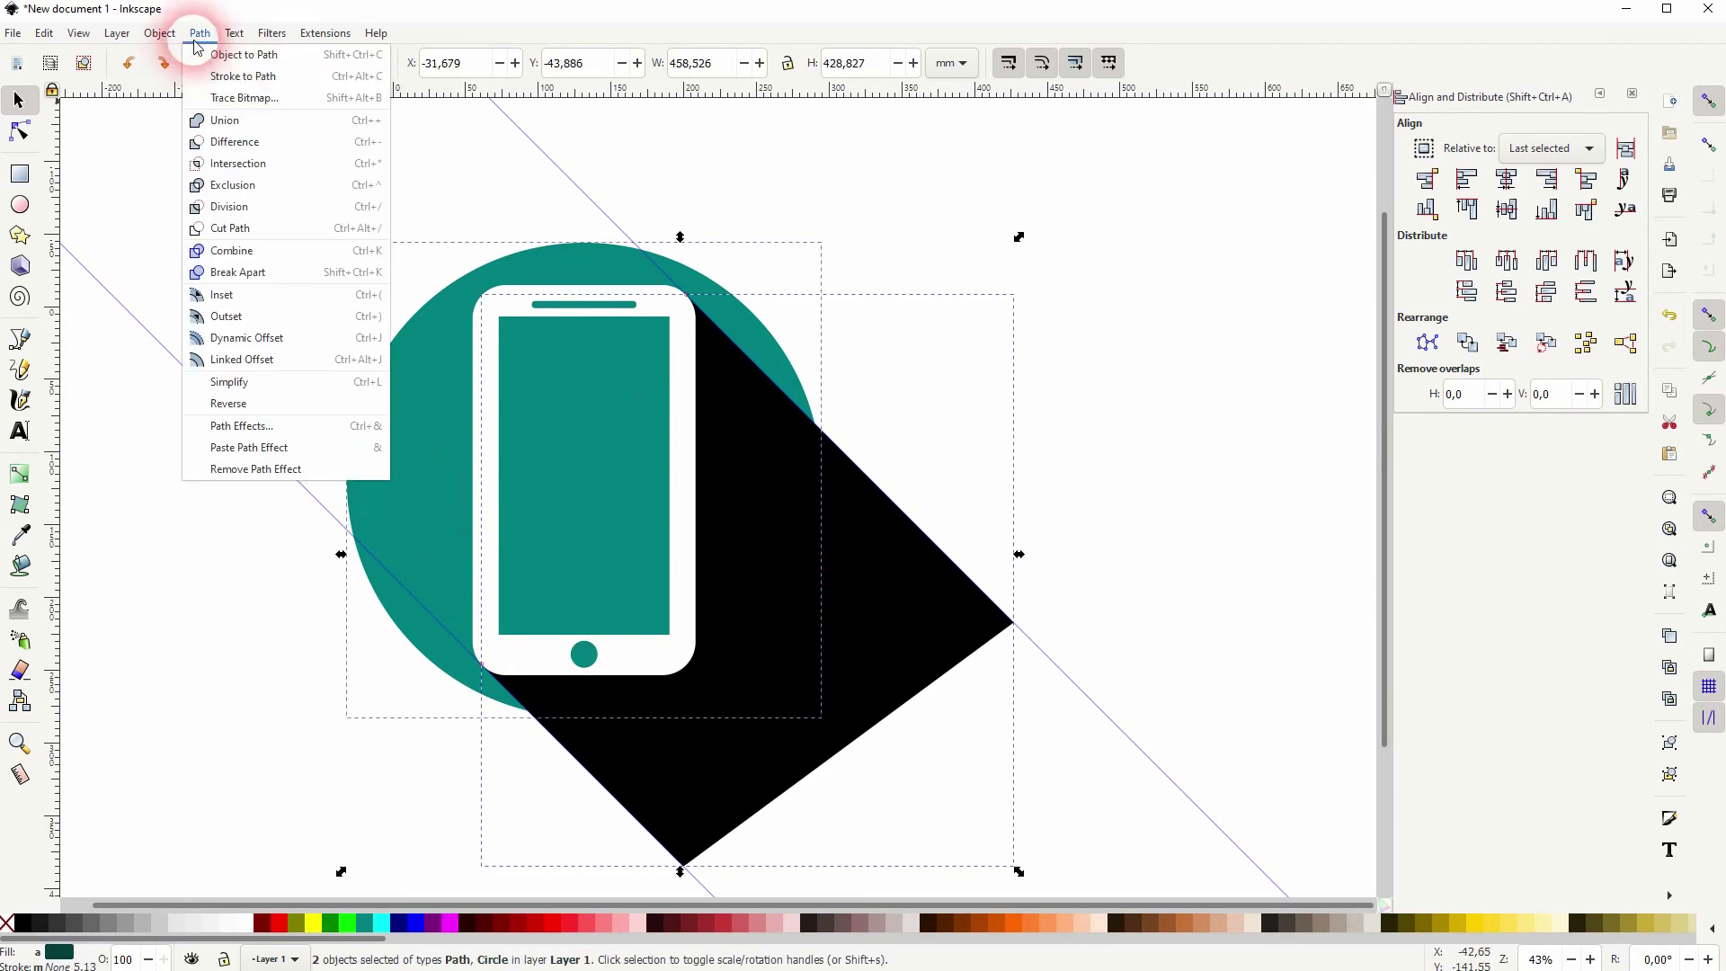
{"action": "left_click", "coordinate": [265, 218]}
{"action": "left_click", "coordinate": [1063, 528]}
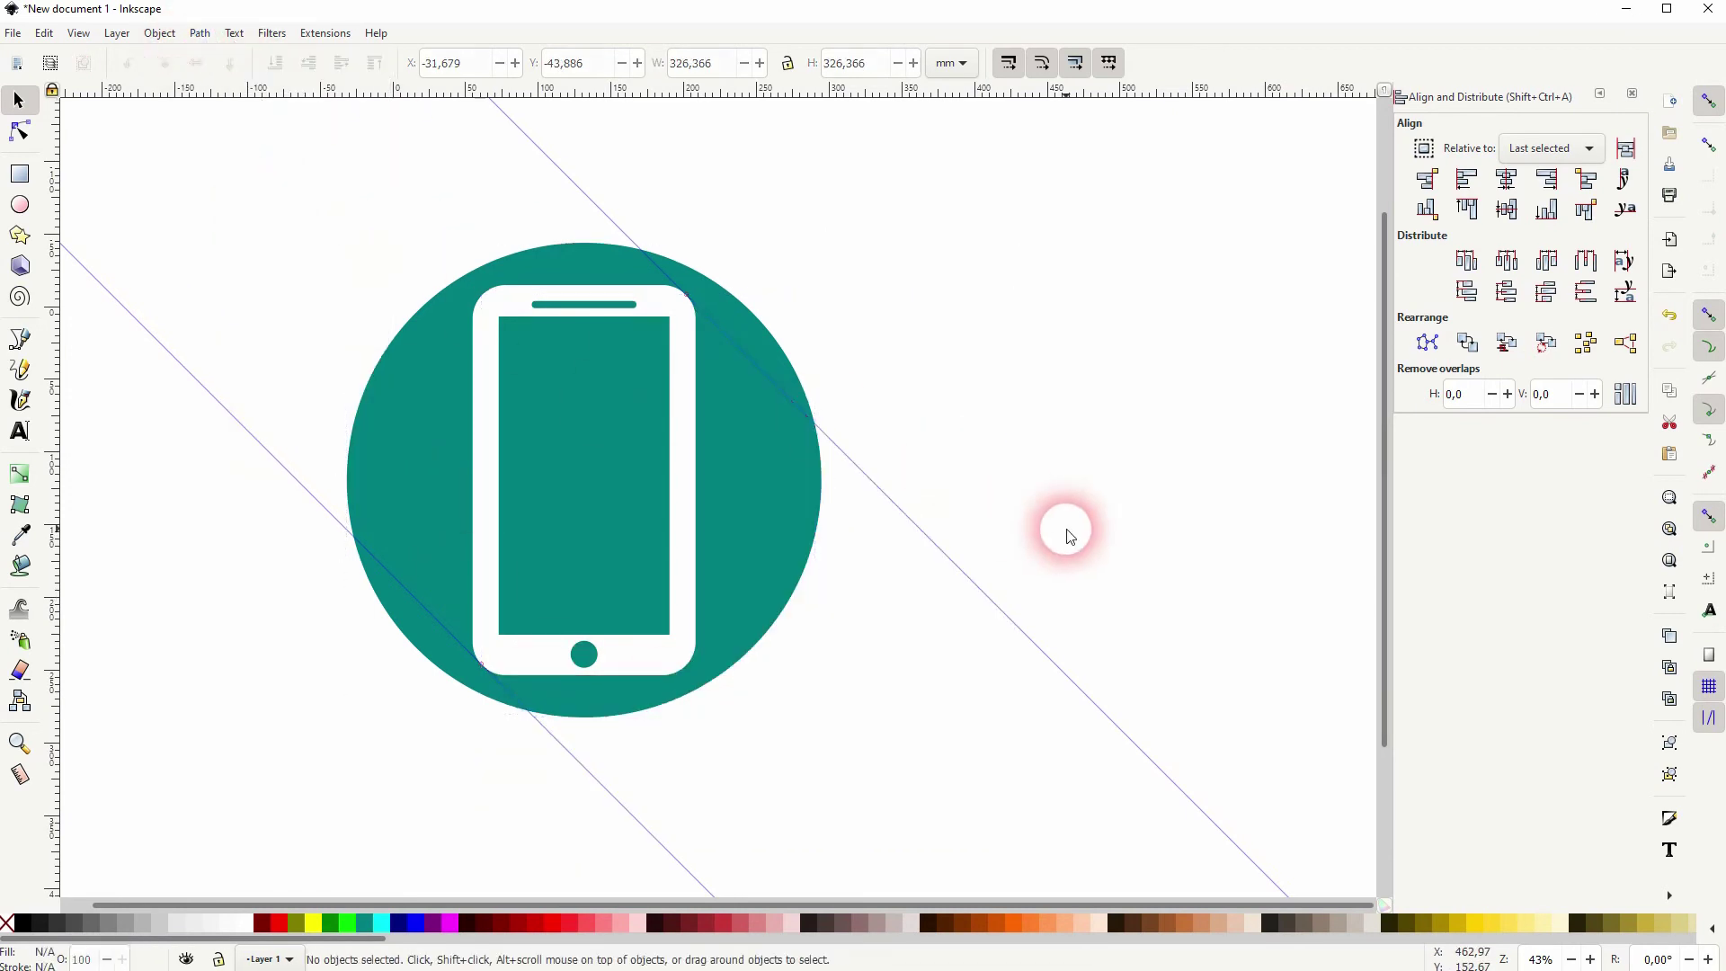
{"action": "left_click_drag", "start_coordinate": [762, 542], "coordinate": [1239, 684]}
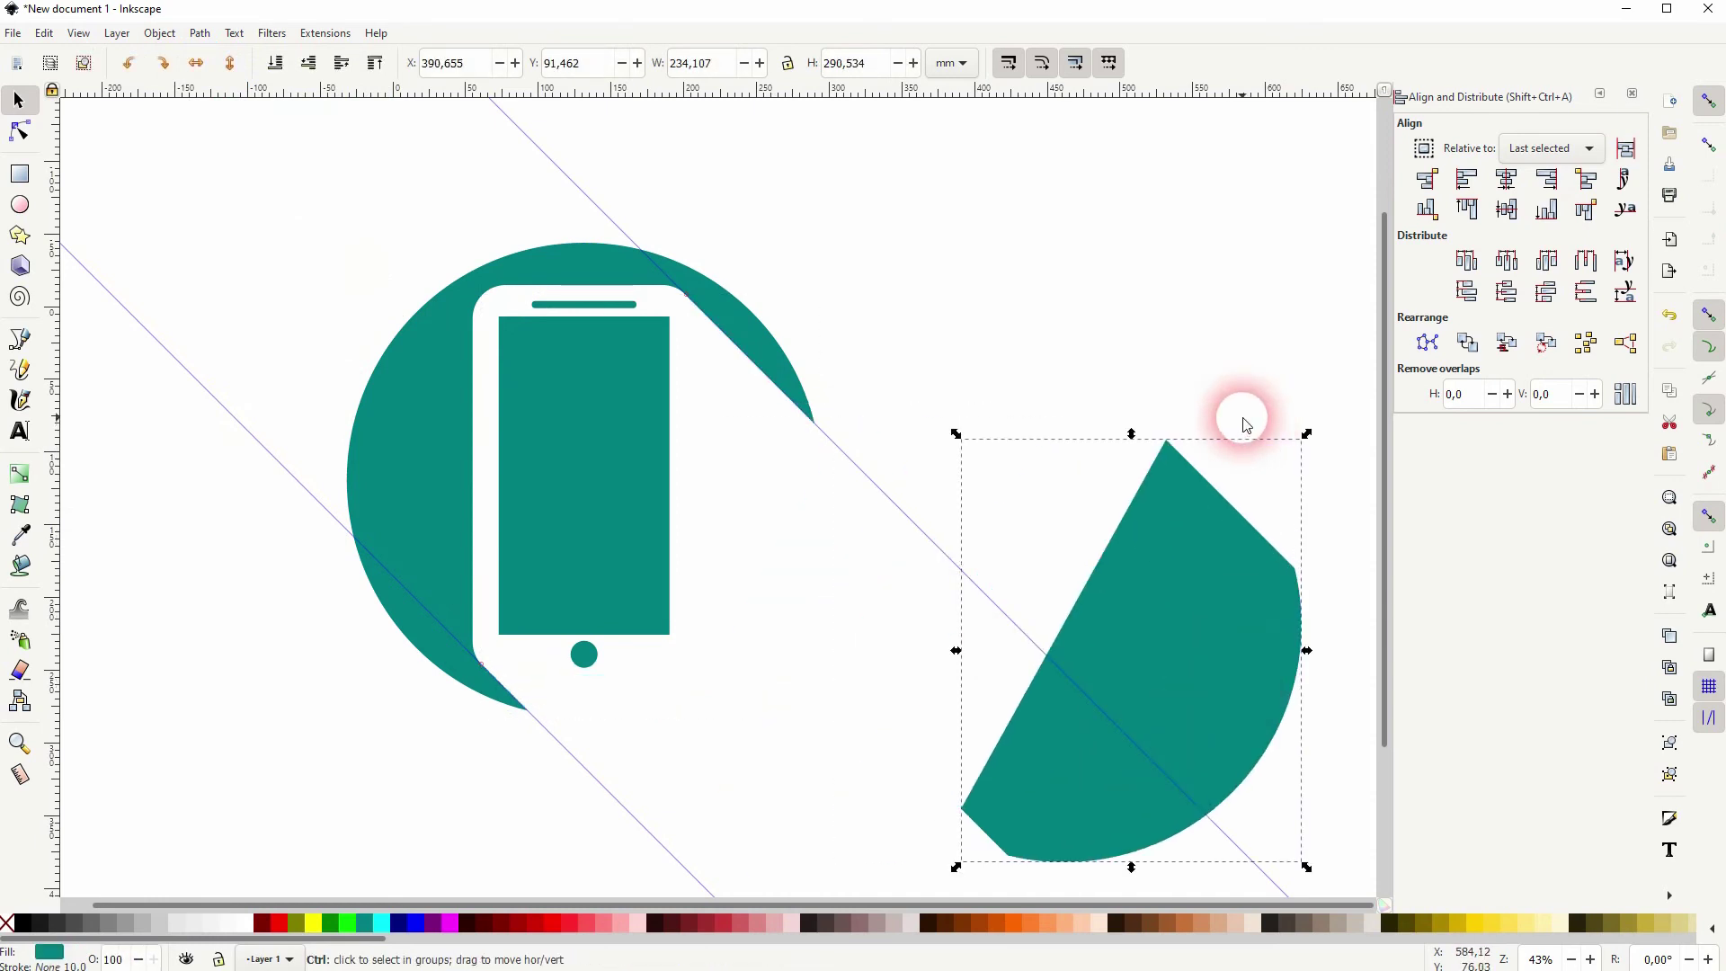
{"action": "key", "text": "ctrl+z"}
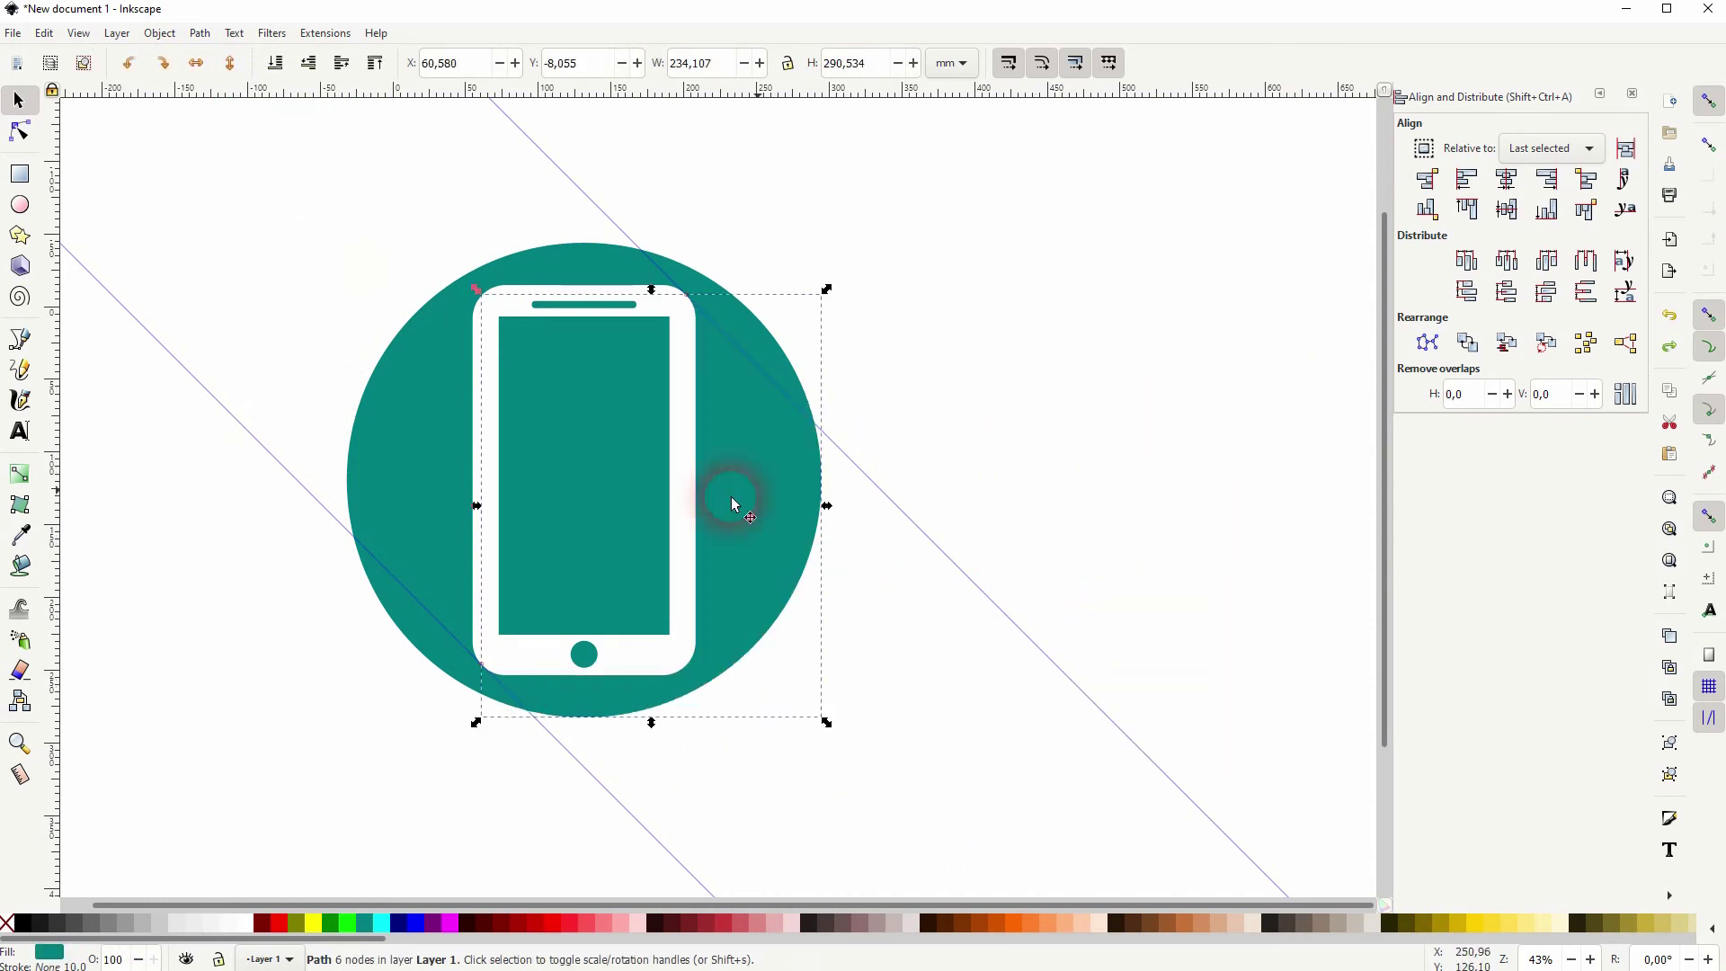
Darken the shadow piece's fill to dark teal (006464ff) in Fill and Stroke
{"action": "left_click", "coordinate": [167, 36]}
{"action": "left_click", "coordinate": [184, 74]}
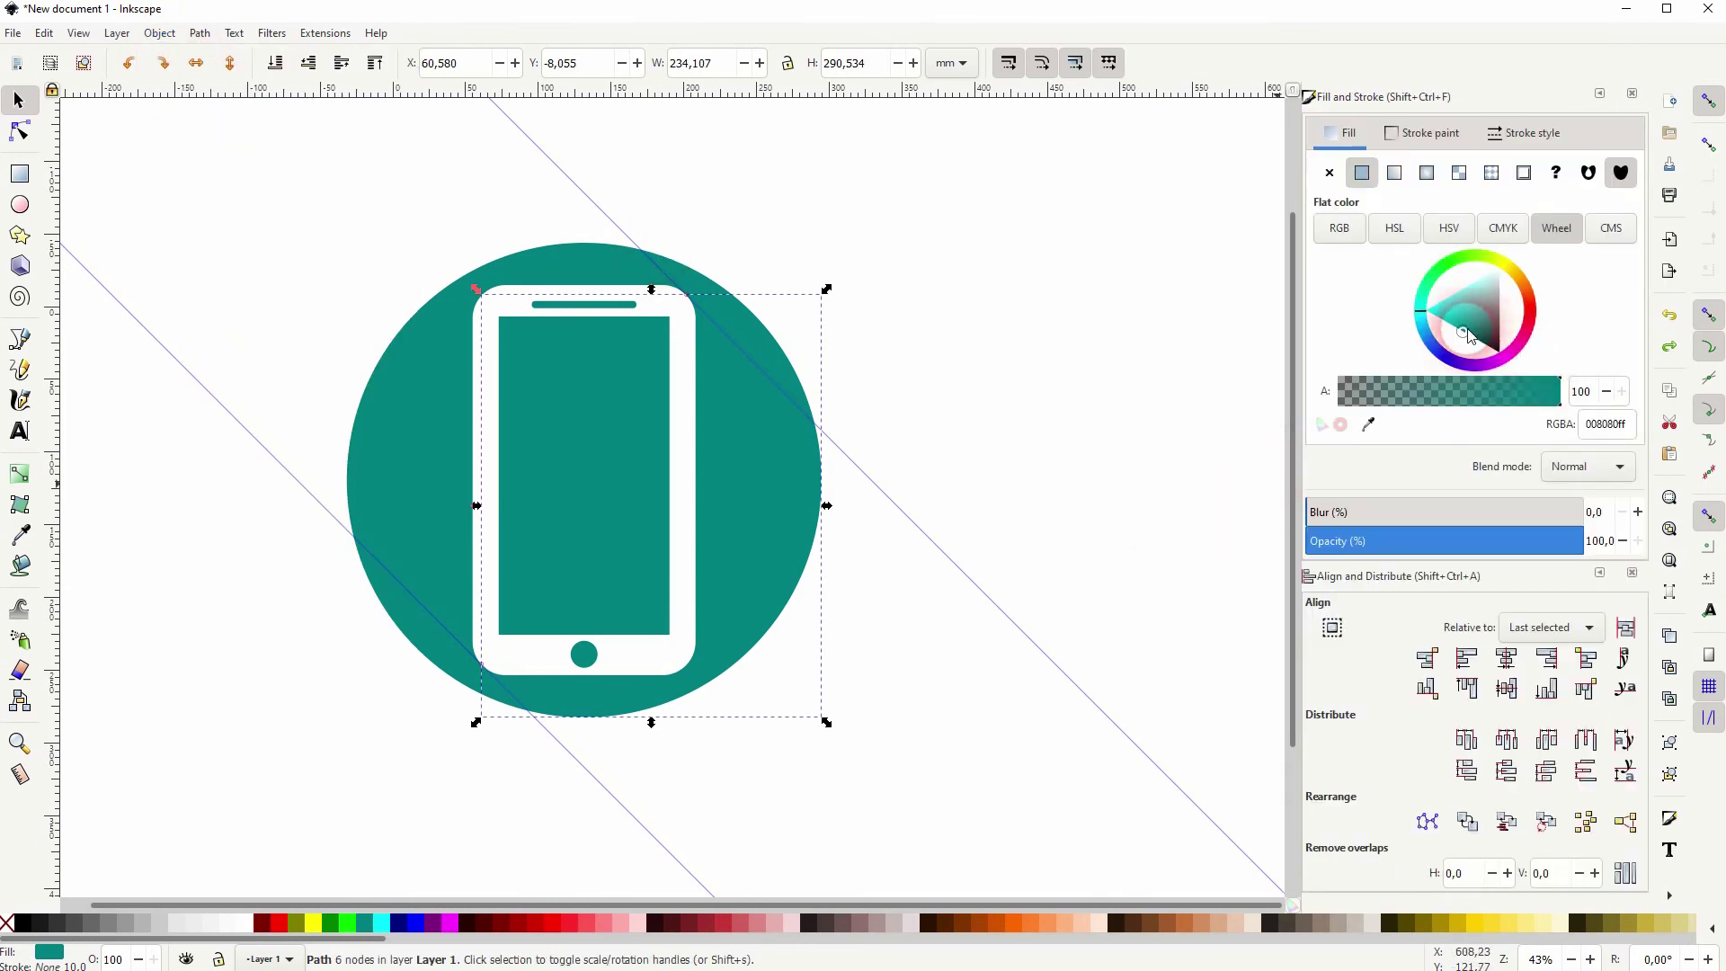
{"action": "mouse_move", "coordinate": [1474, 331]}
{"action": "left_mouse_down"}
{"action": "mouse_move", "coordinate": [1524, 367]}
{"action": "mouse_move", "coordinate": [1420, 352]}
{"action": "mouse_move", "coordinate": [1472, 376]}
{"action": "left_mouse_up"}
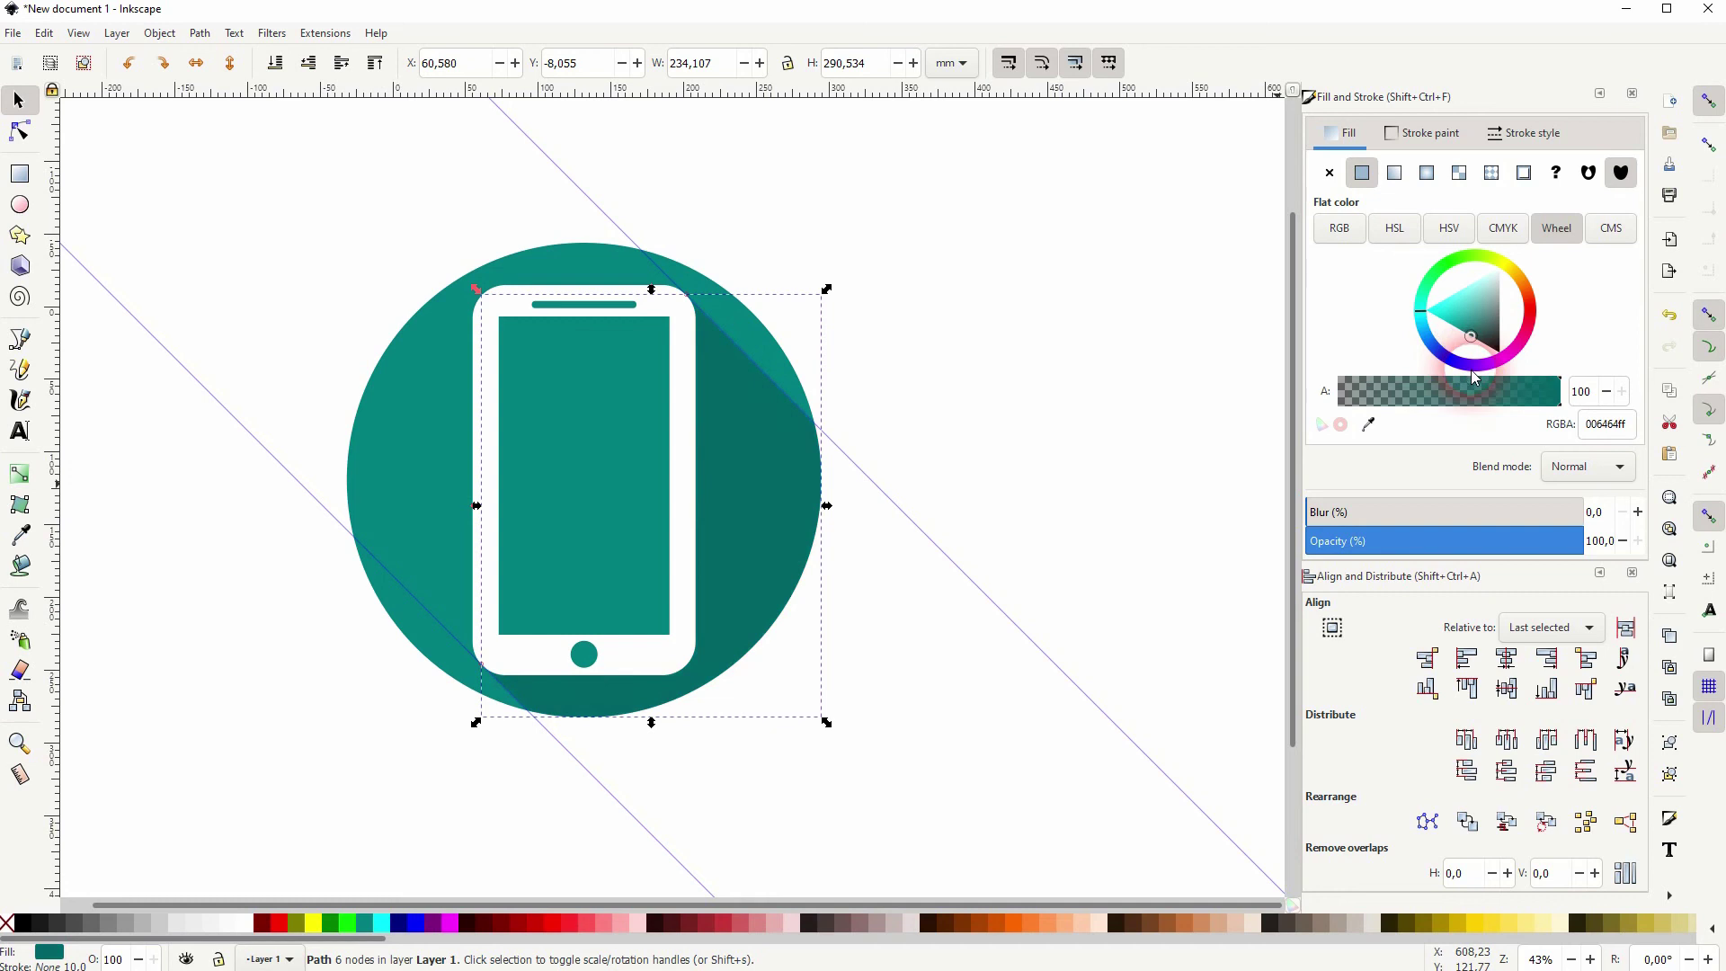
{"action": "left_click_drag", "start_coordinate": [1474, 378], "coordinate": [1477, 379]}
Deselect the shadow and bring up Document Properties on its guide settings
{"action": "left_click", "coordinate": [1094, 516]}
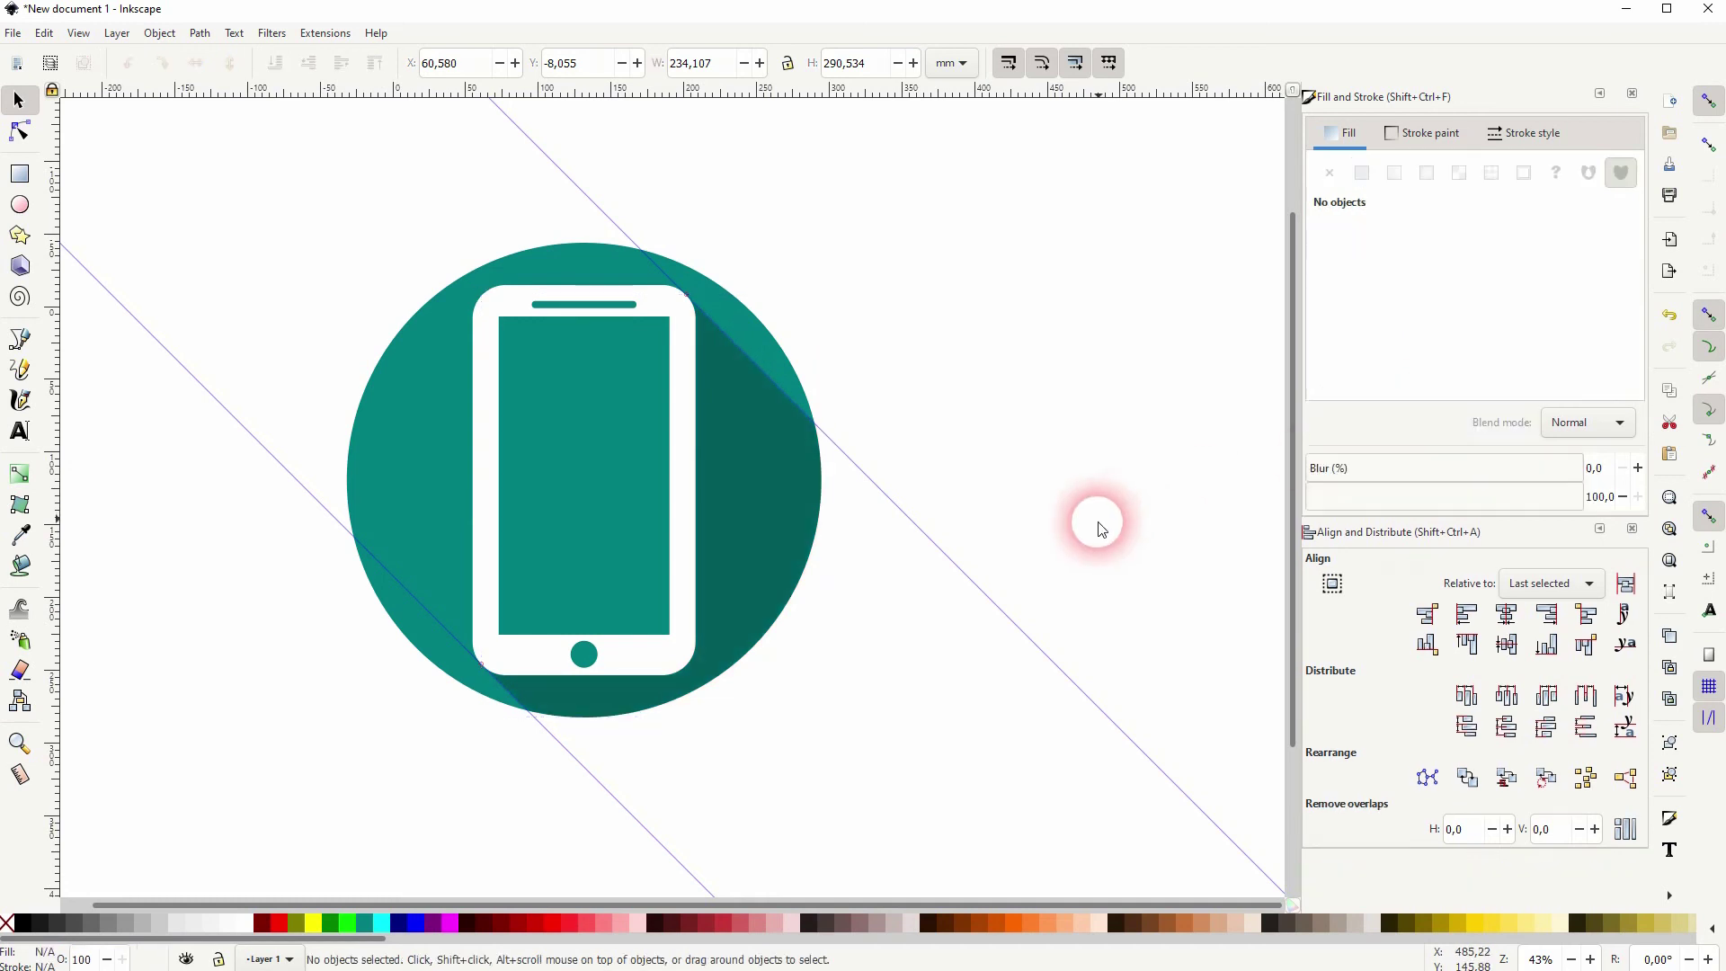
{"action": "left_click", "coordinate": [13, 33]}
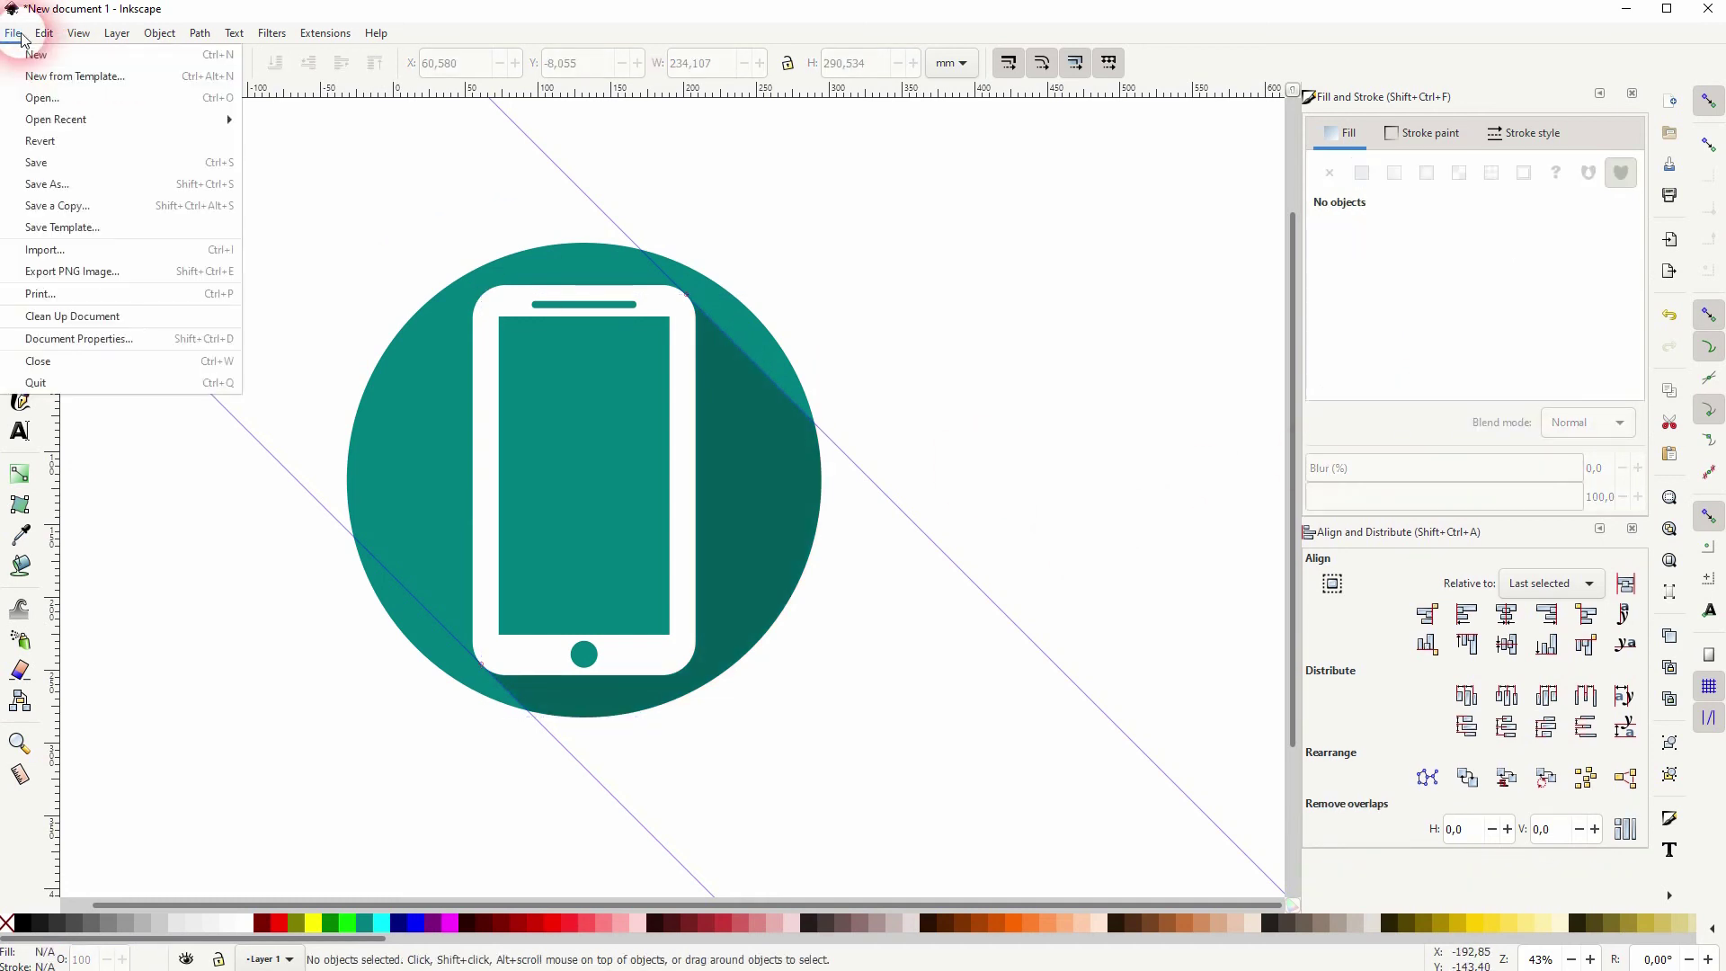
{"action": "left_click", "coordinate": [148, 347]}
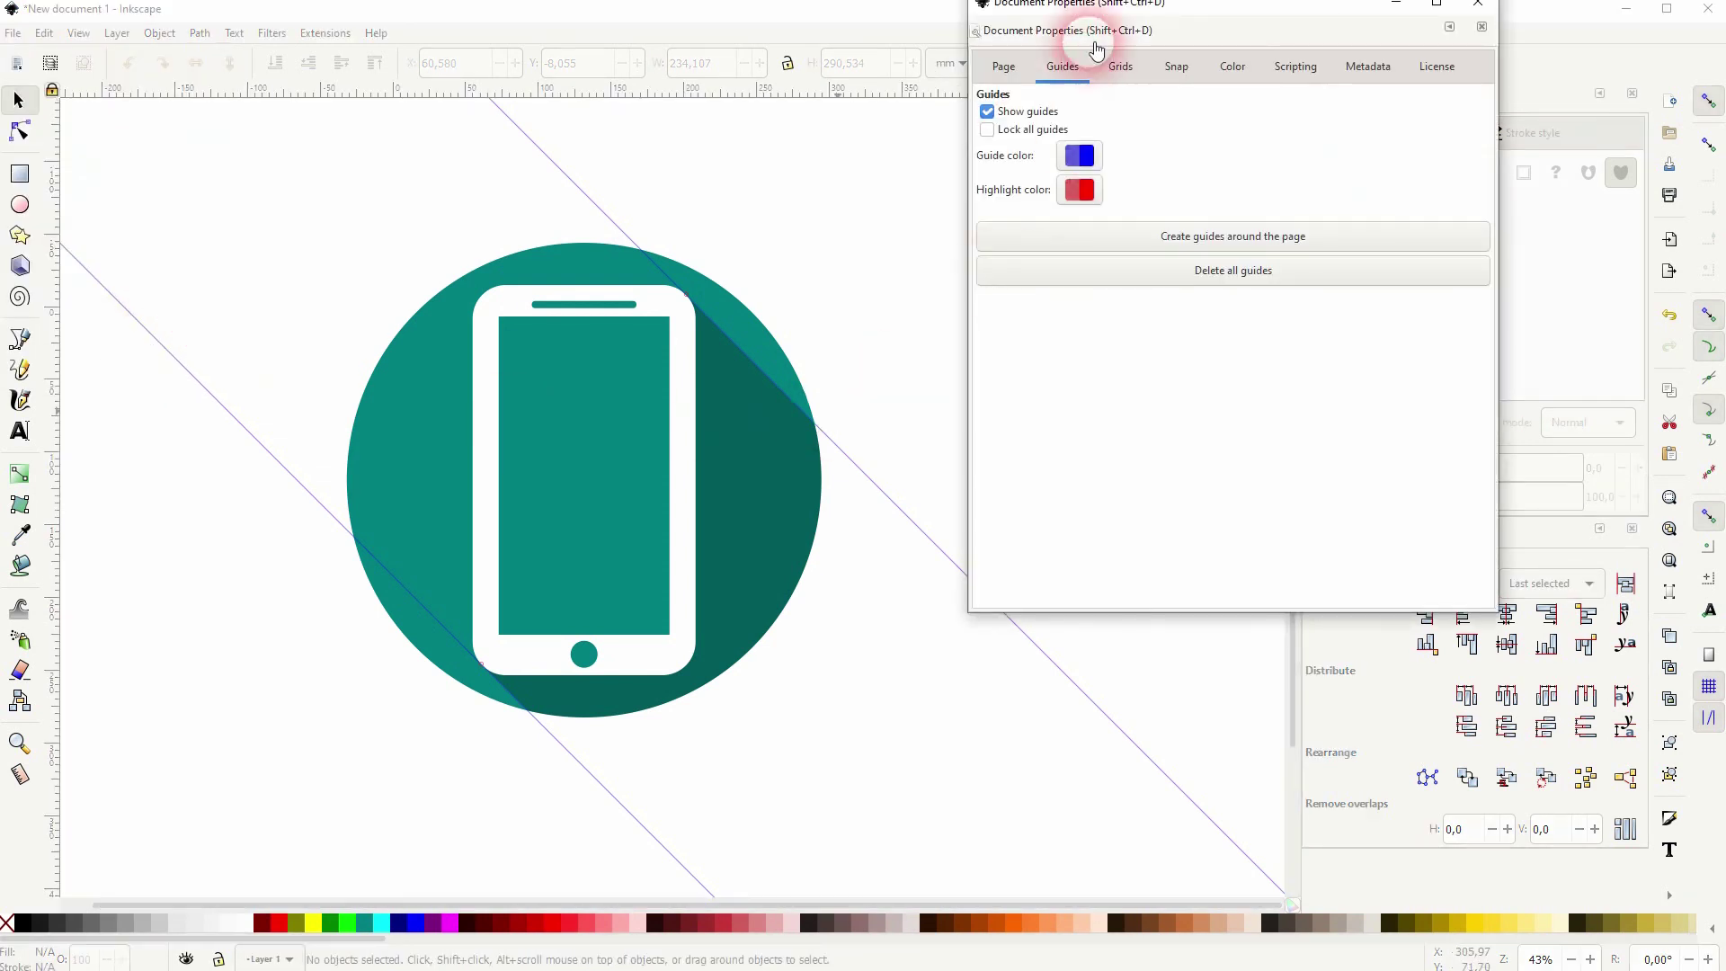
{"action": "left_click_drag", "start_coordinate": [1281, 7], "coordinate": [1008, 251]}
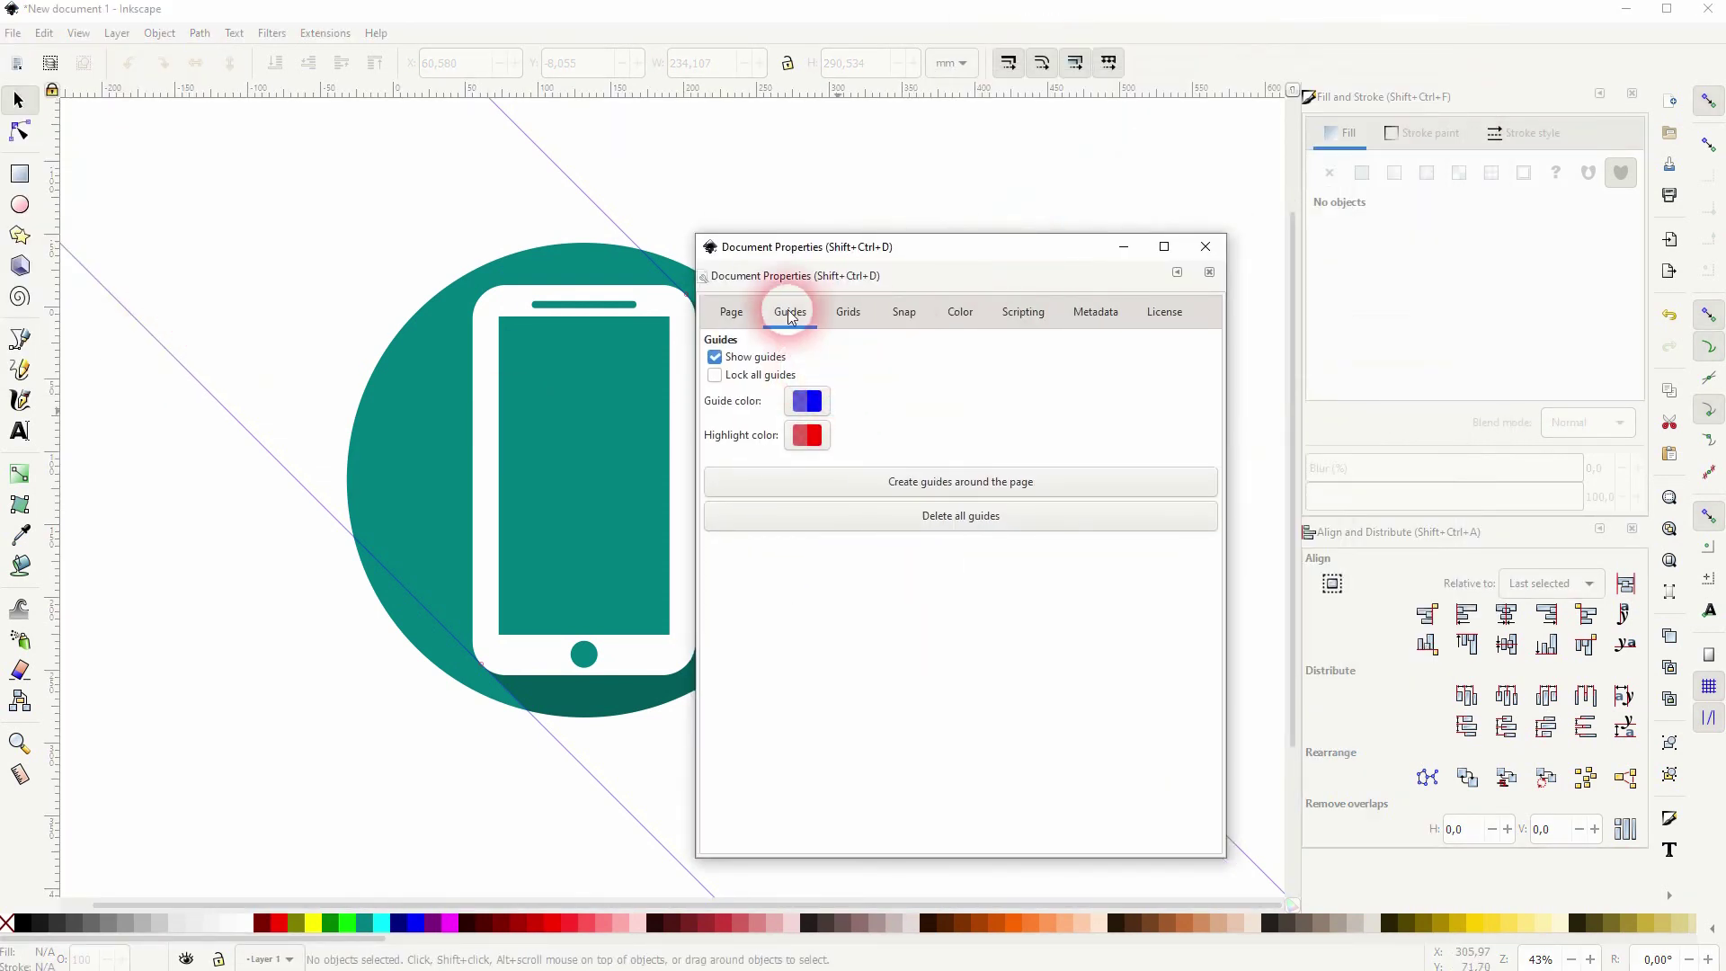
{"action": "left_click", "coordinate": [731, 311]}
{"action": "left_click", "coordinate": [790, 311]}
Delete both diagonal guides, then select and deselect the three icon objects to check the result
{"action": "left_click", "coordinate": [1003, 525]}
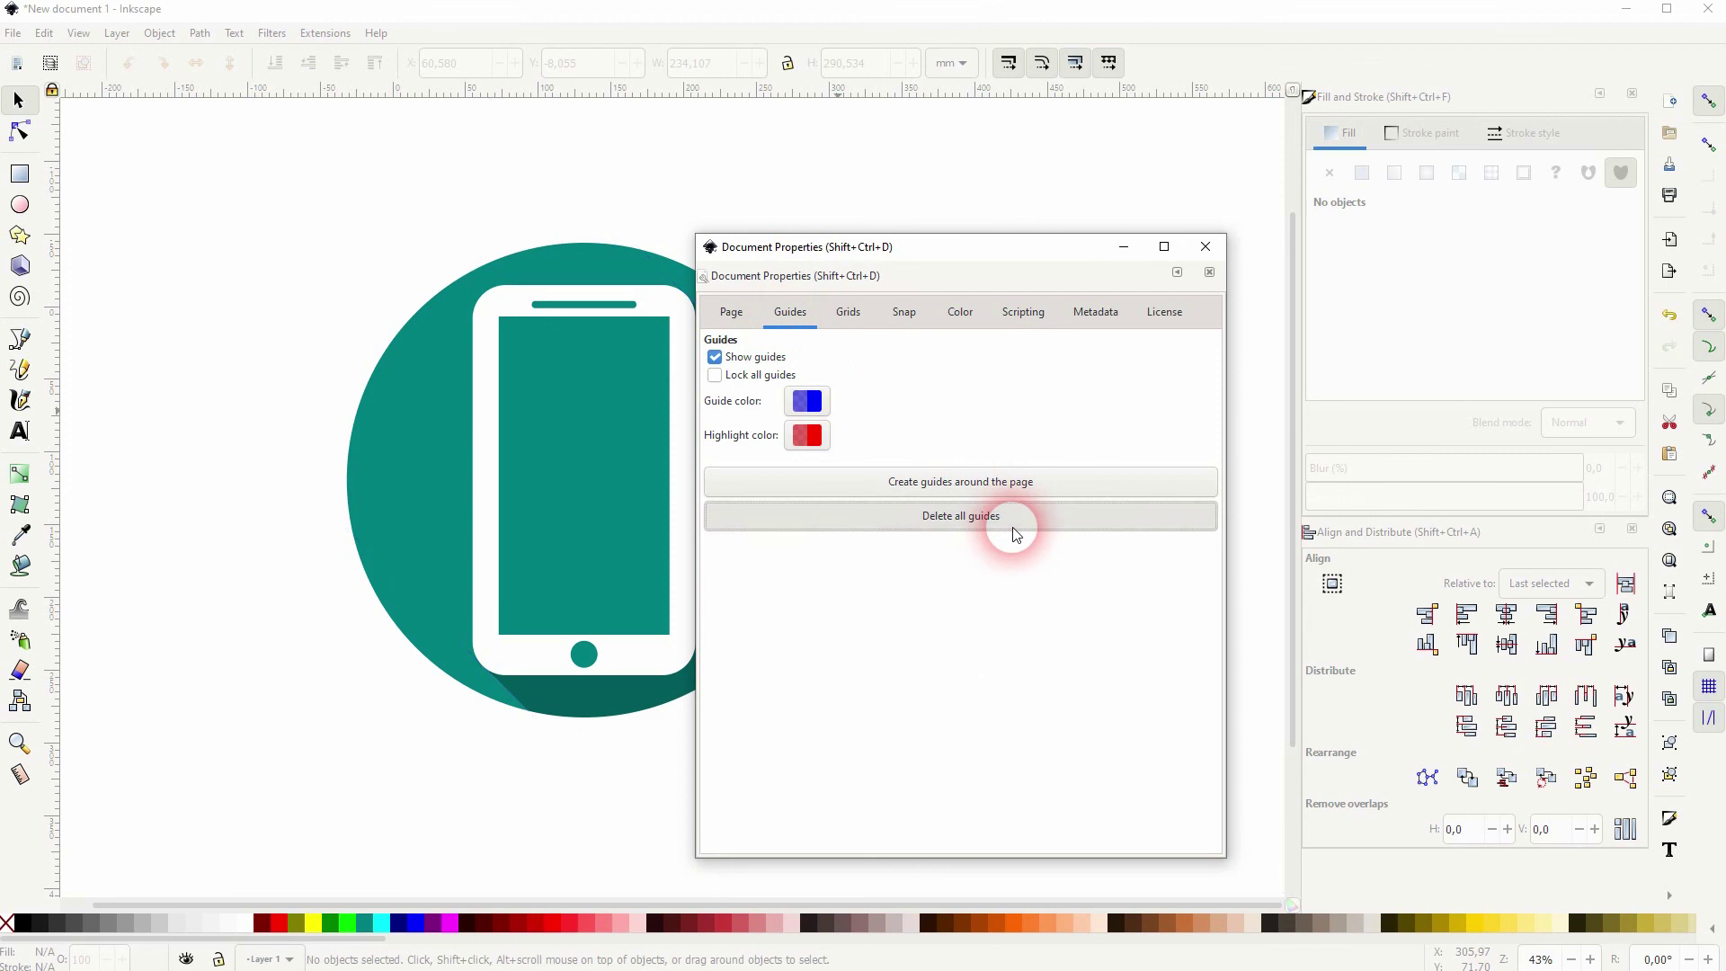
{"action": "left_click", "coordinate": [1205, 252]}
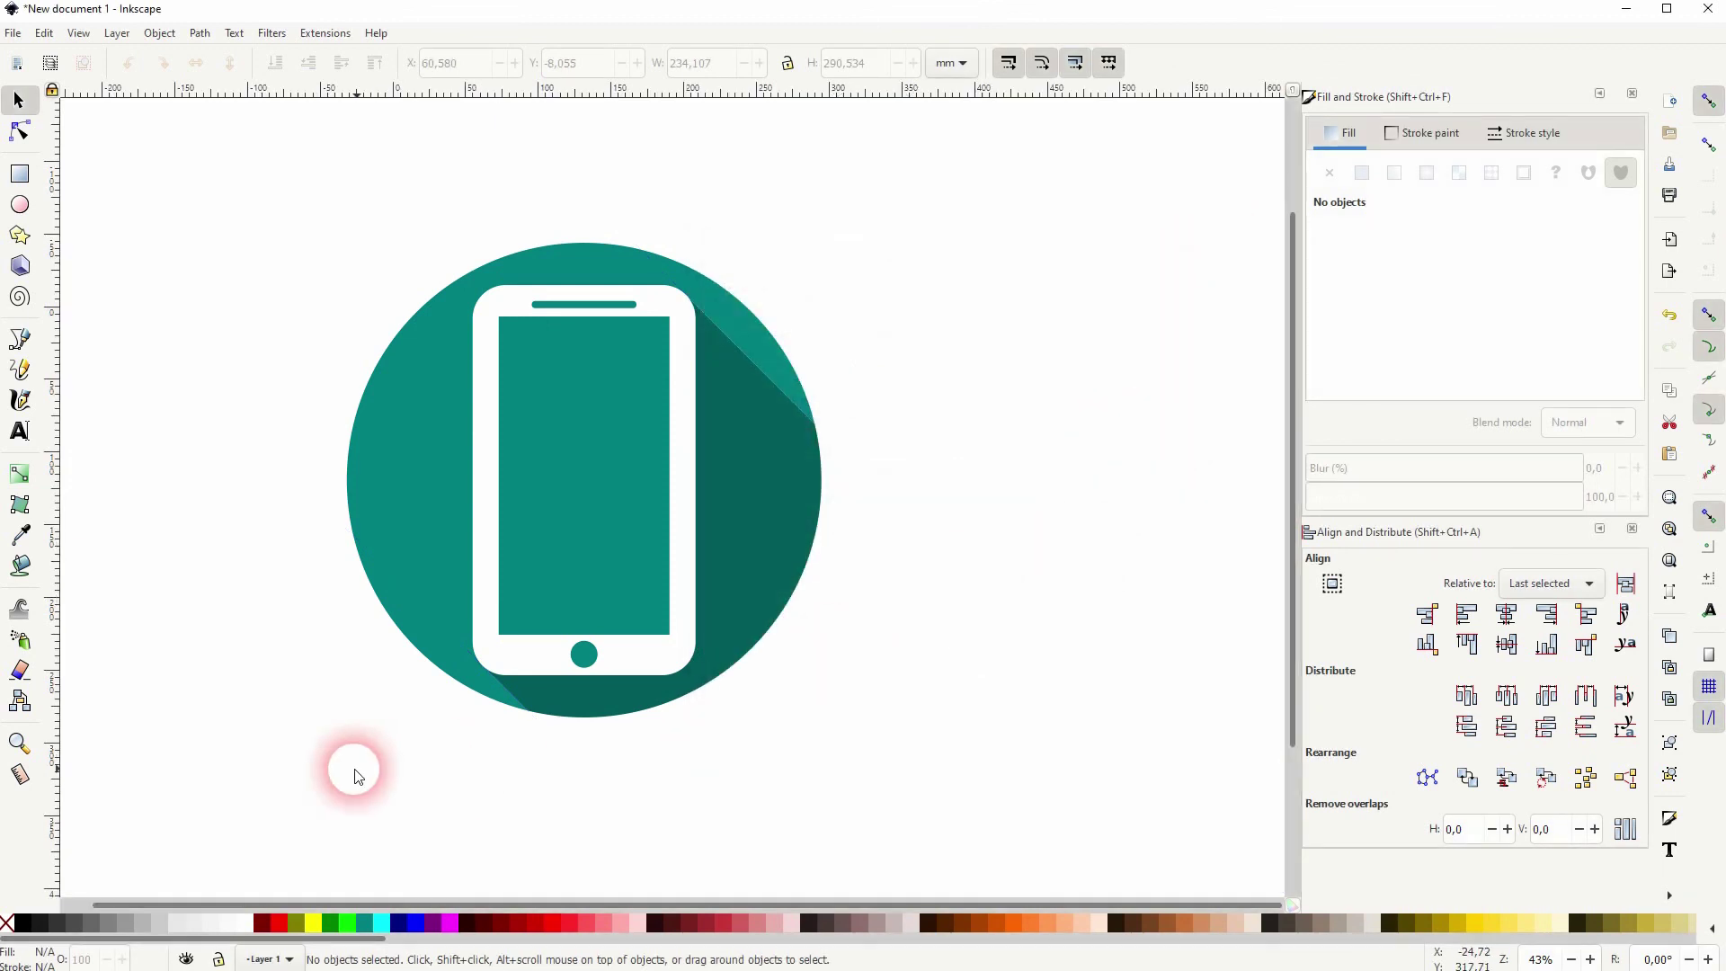
{"action": "left_click_drag", "start_coordinate": [219, 775], "coordinate": [936, 211]}
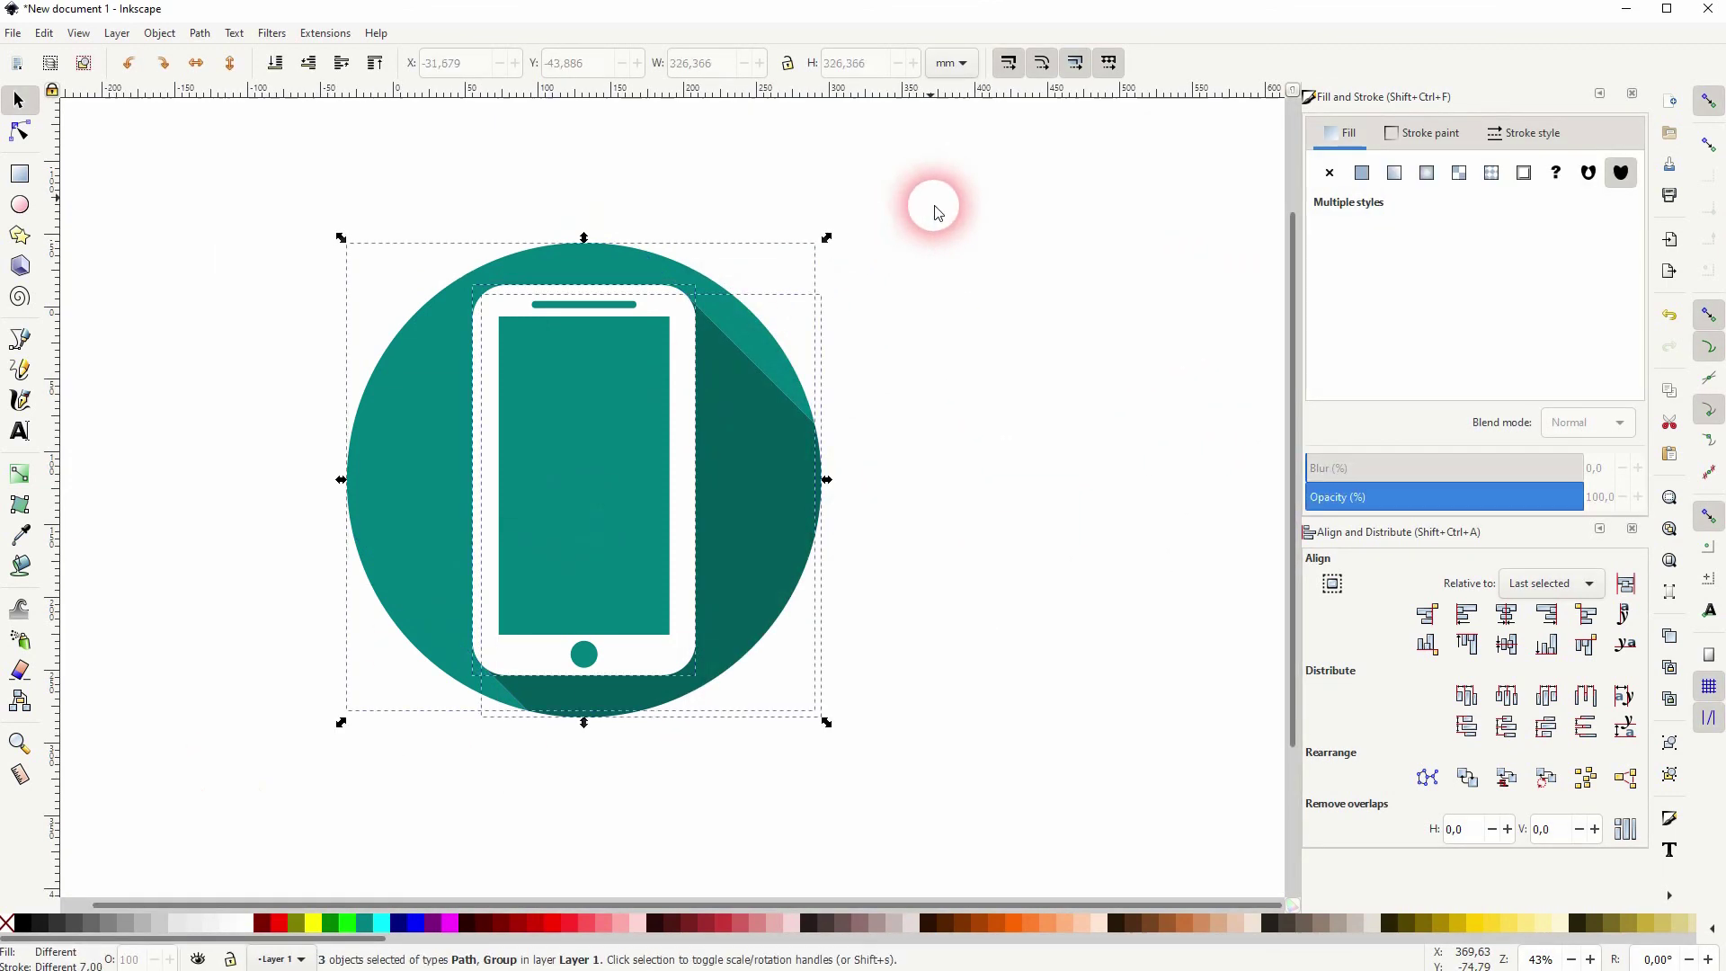
{"action": "left_click", "coordinate": [1043, 412]}
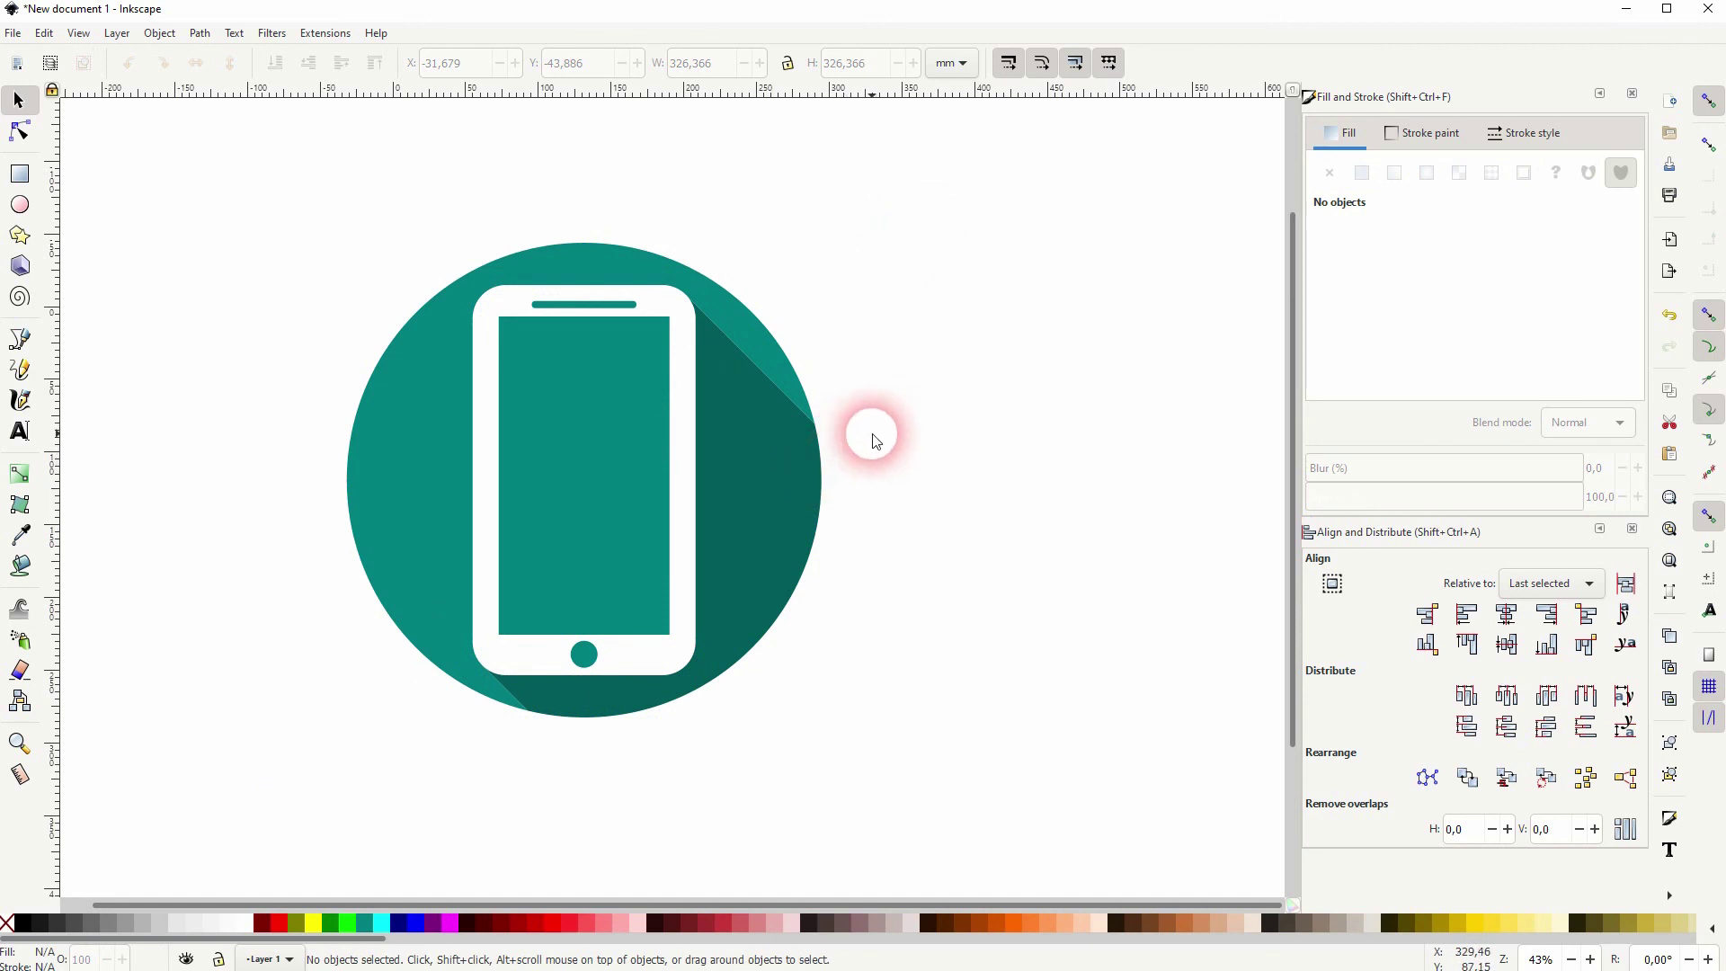